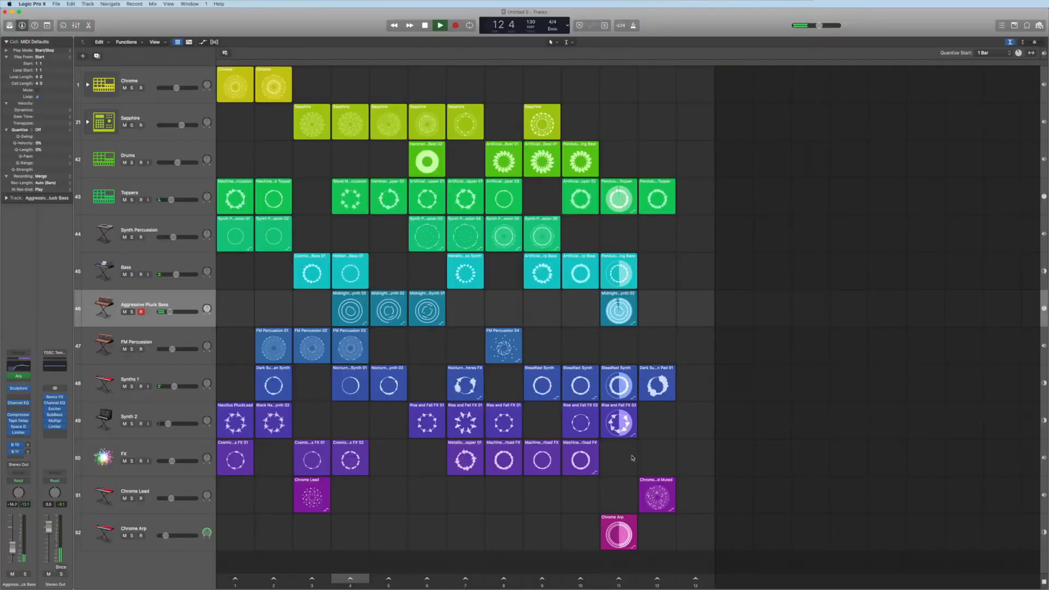
Trigger the third scene of the Live Loops grid during playback
mouse_move(632, 299)
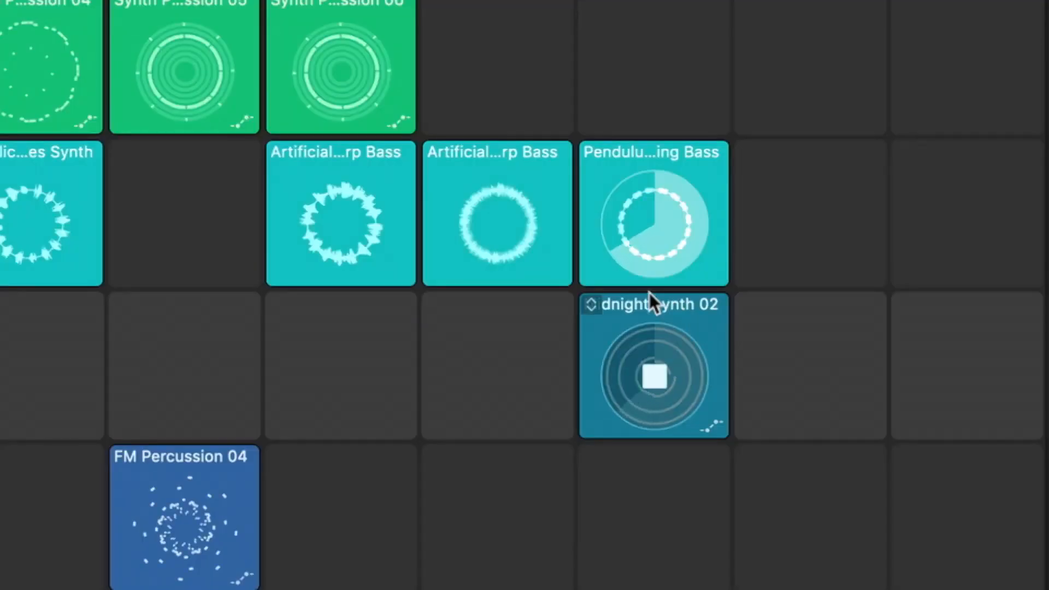
mouse_move(763, 264)
mouse_move(958, 244)
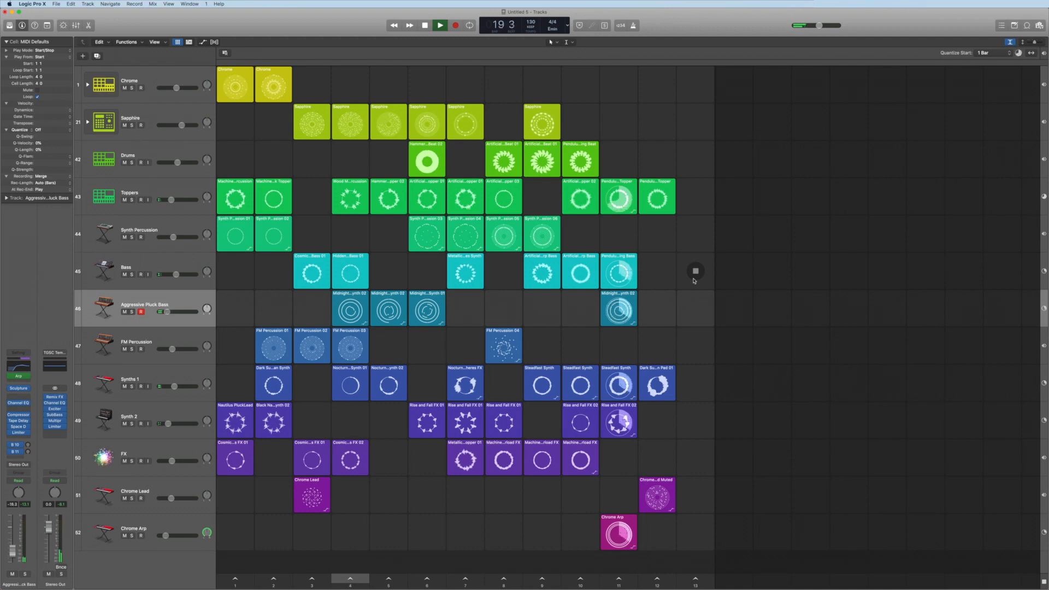
click(312, 580)
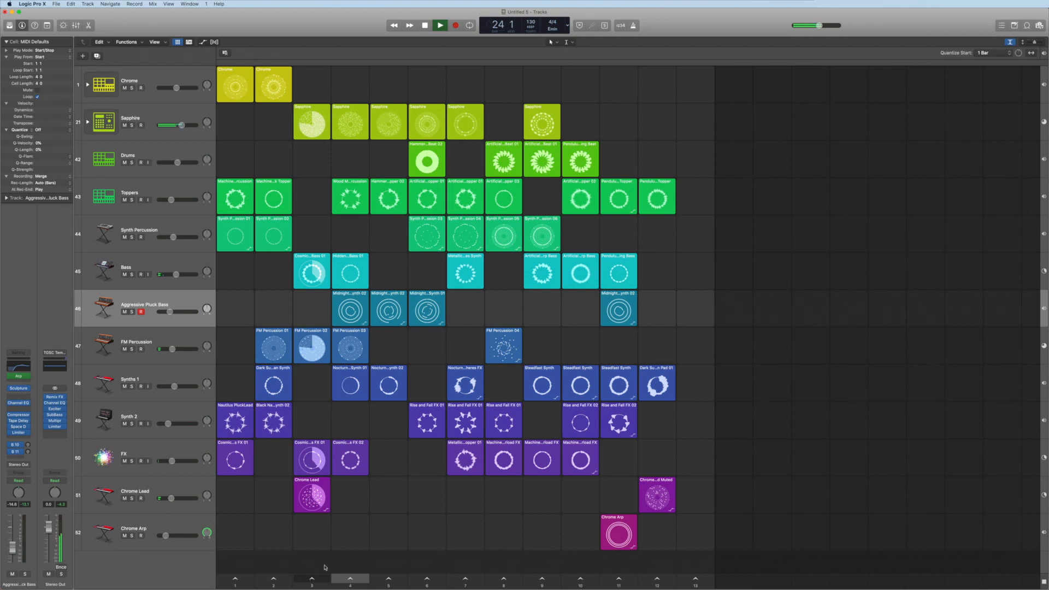
Open the Midnight Matter Synth 02 cell on the Aggressive Pluck Bass track in the piano roll editor and scroll through its notes
click(349, 303)
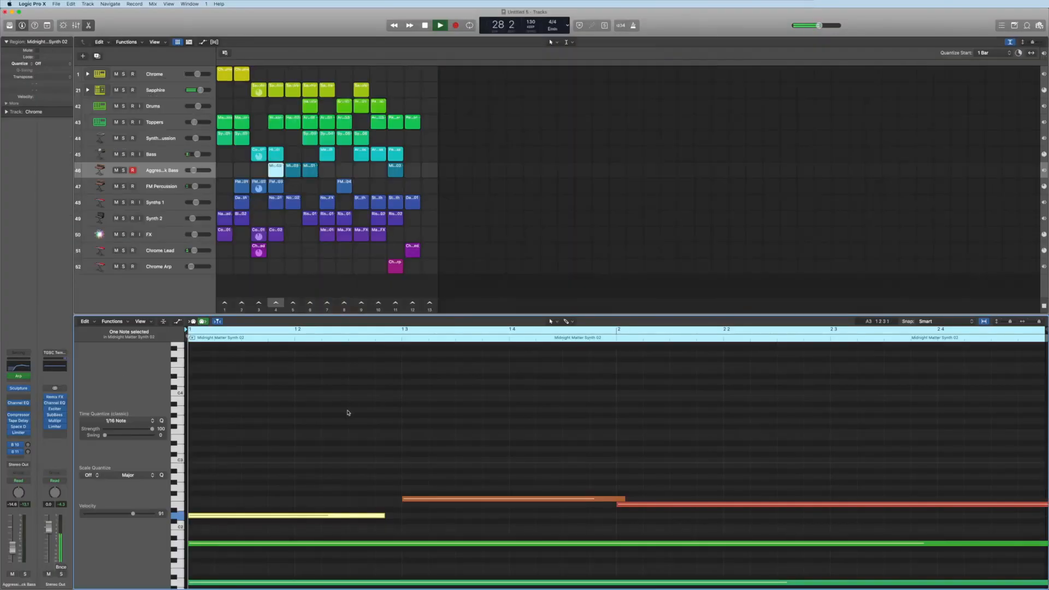
scroll(347, 412, down, 4)
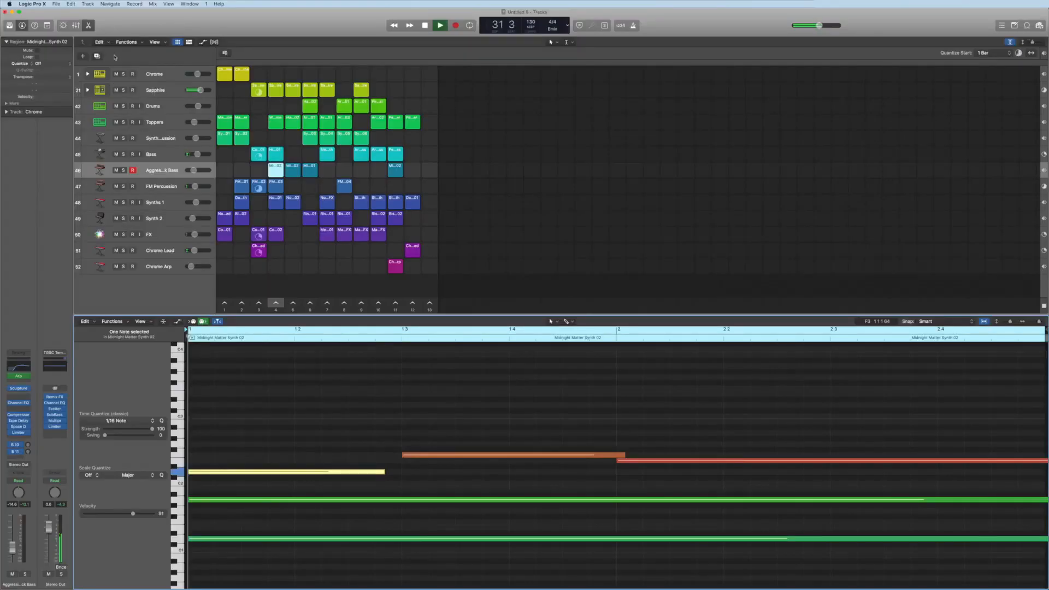
Open the Nocturnal Spheres cell on Synths 1 in the audio editor, then close the editor
click(293, 201)
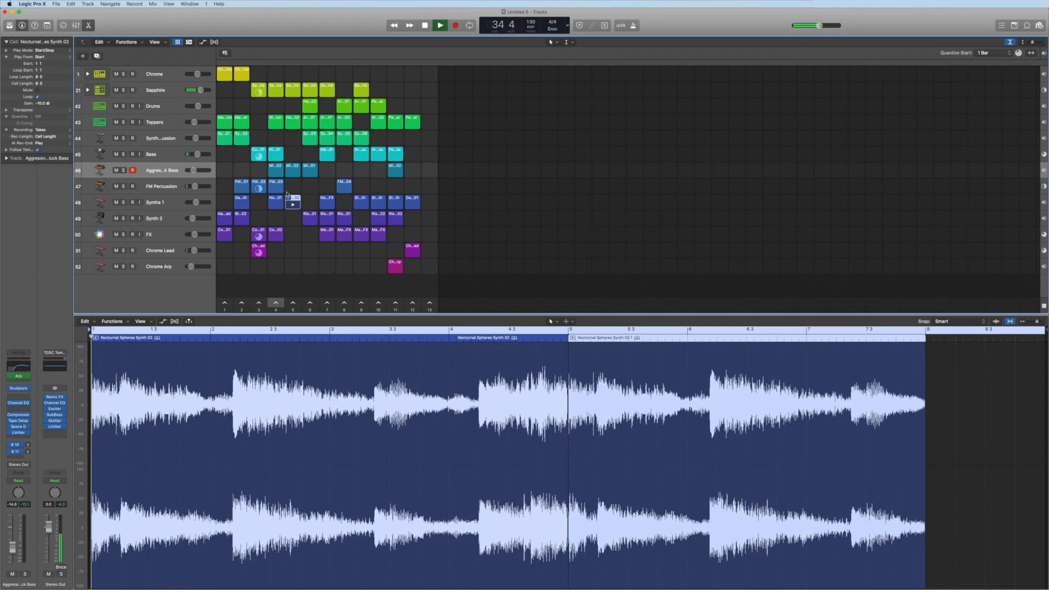
click(89, 25)
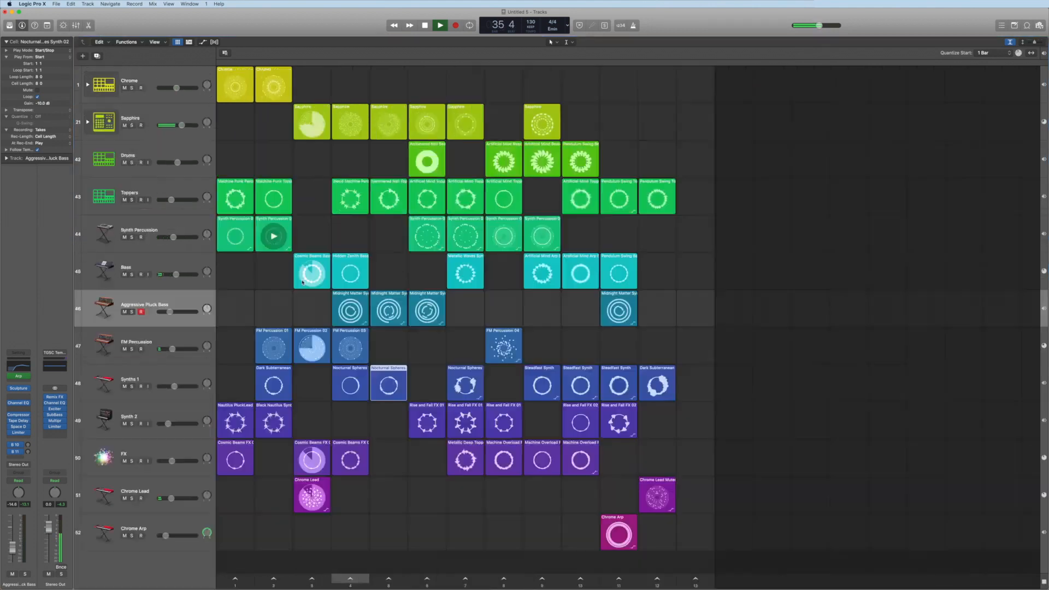
Select the FX track and trigger several scenes in turn to switch the playing cells
click(464, 579)
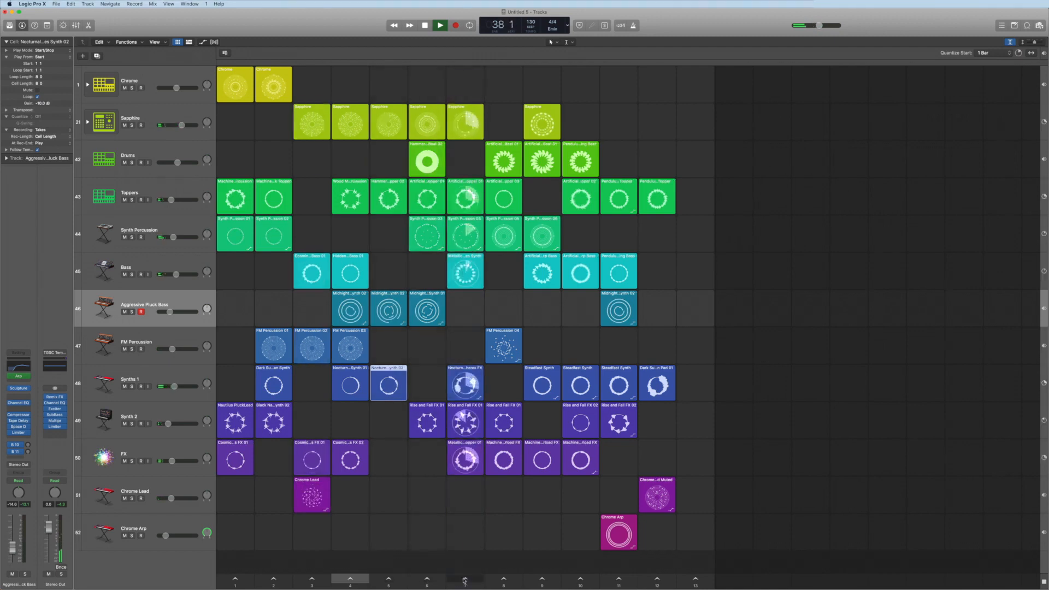
click(169, 456)
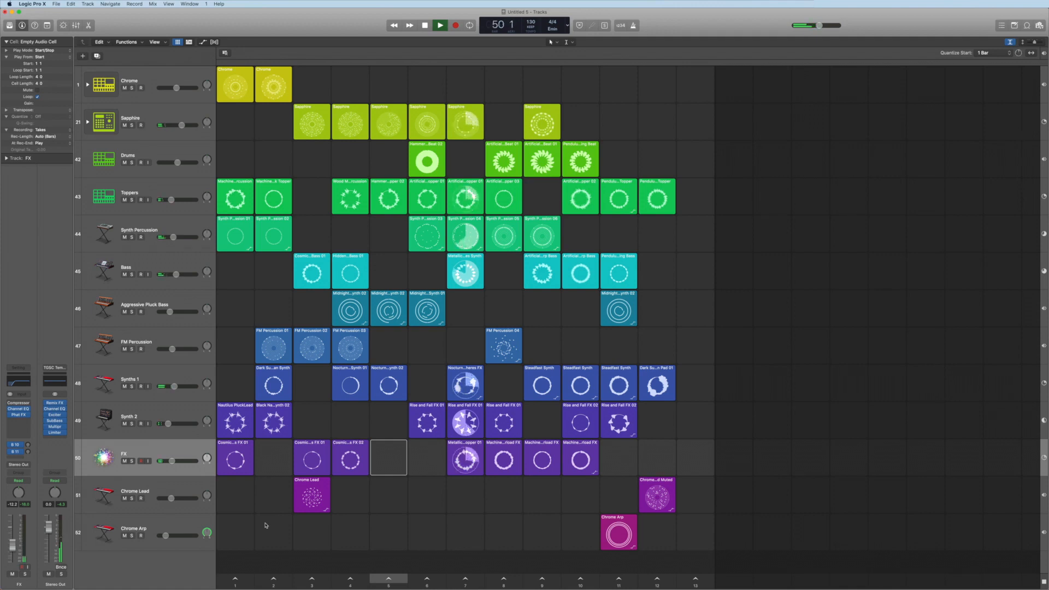
click(441, 580)
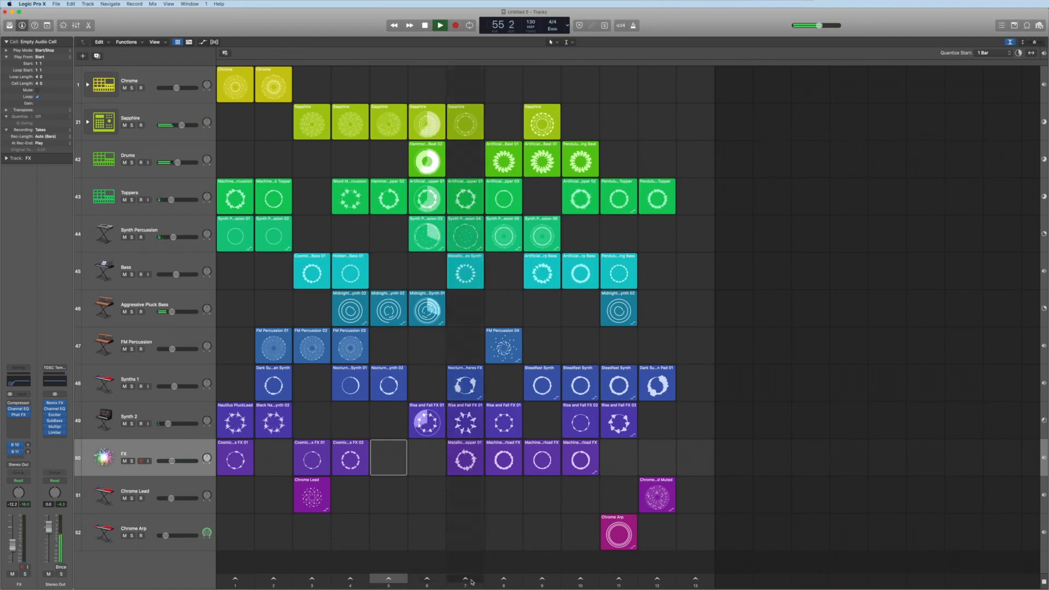
click(665, 579)
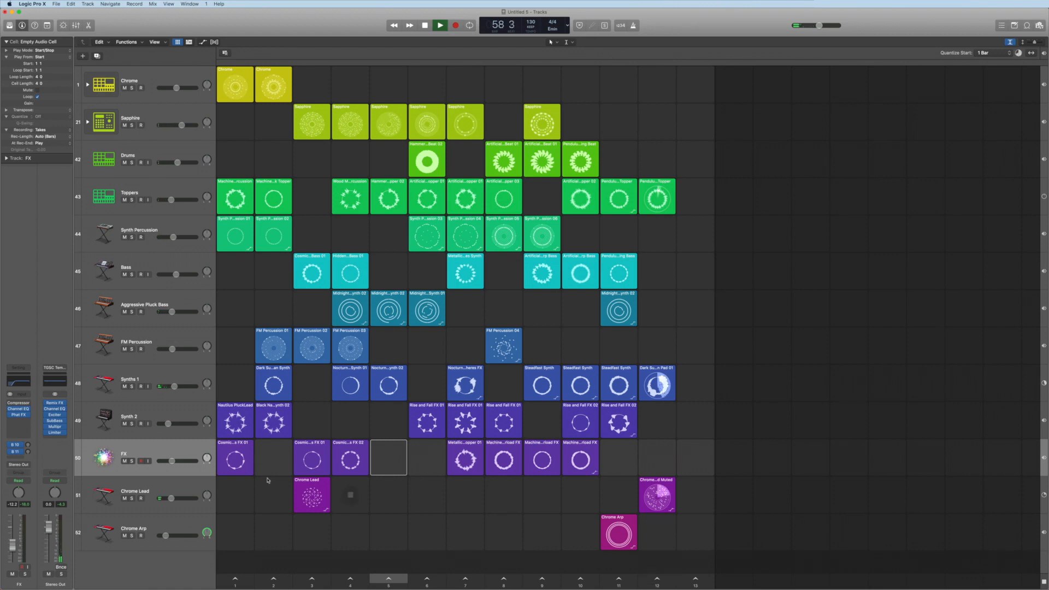
Open the Remix FX plug-in on the Stereo Out channel and sweep across the Filter pad
click(55, 404)
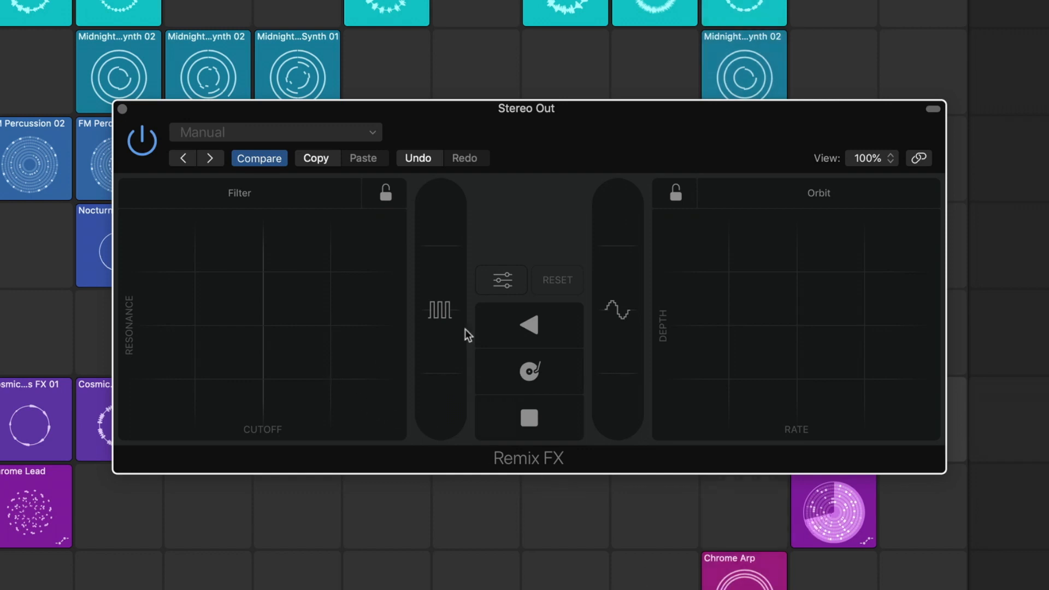
drag(372, 264, 220, 348)
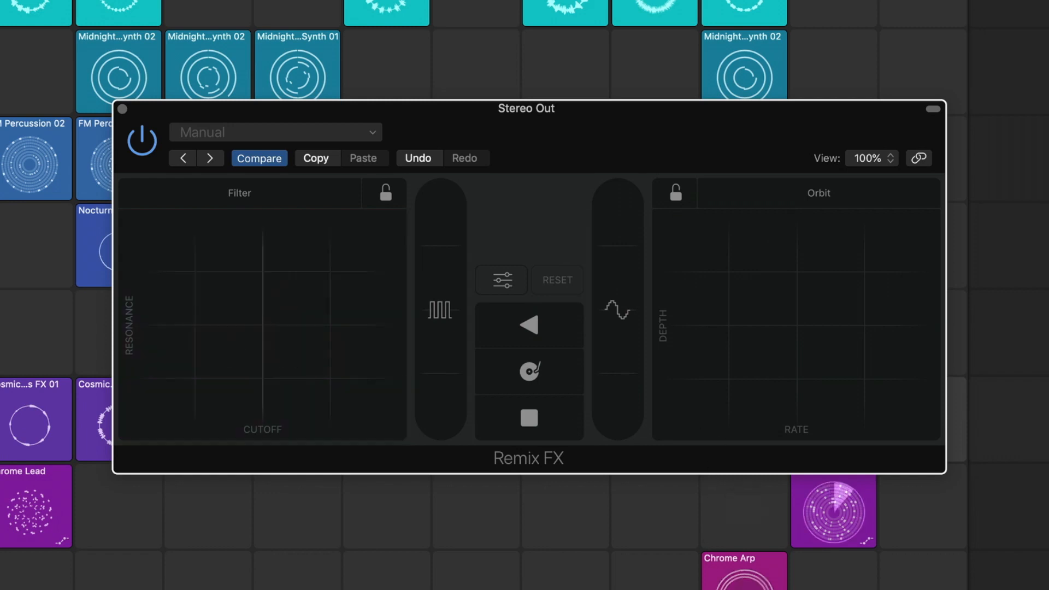
Trigger another scene and sweep across the Orbit pad of Remix FX
click(745, 589)
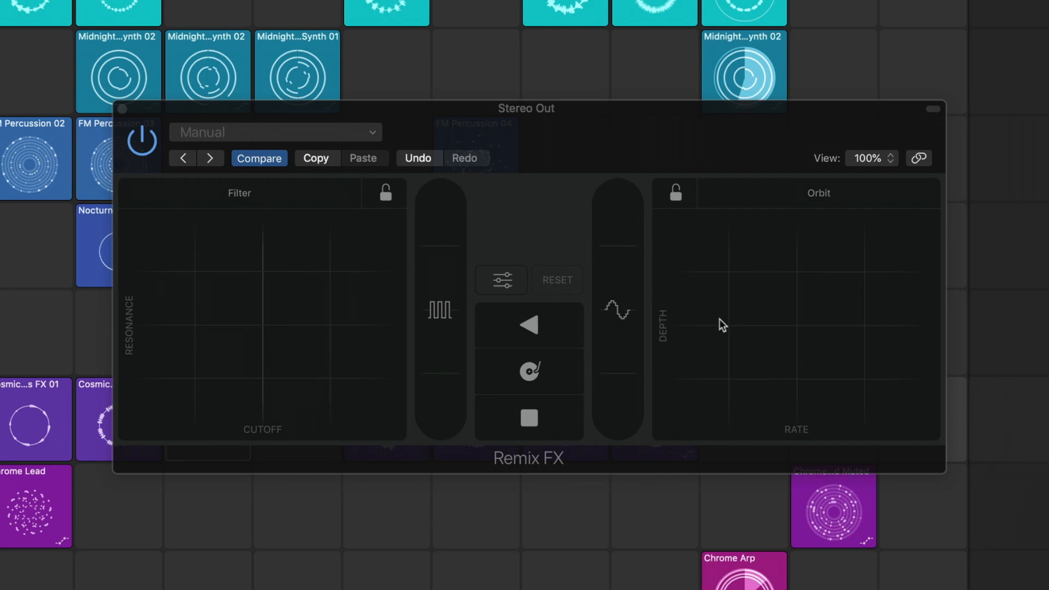
drag(717, 329, 892, 322)
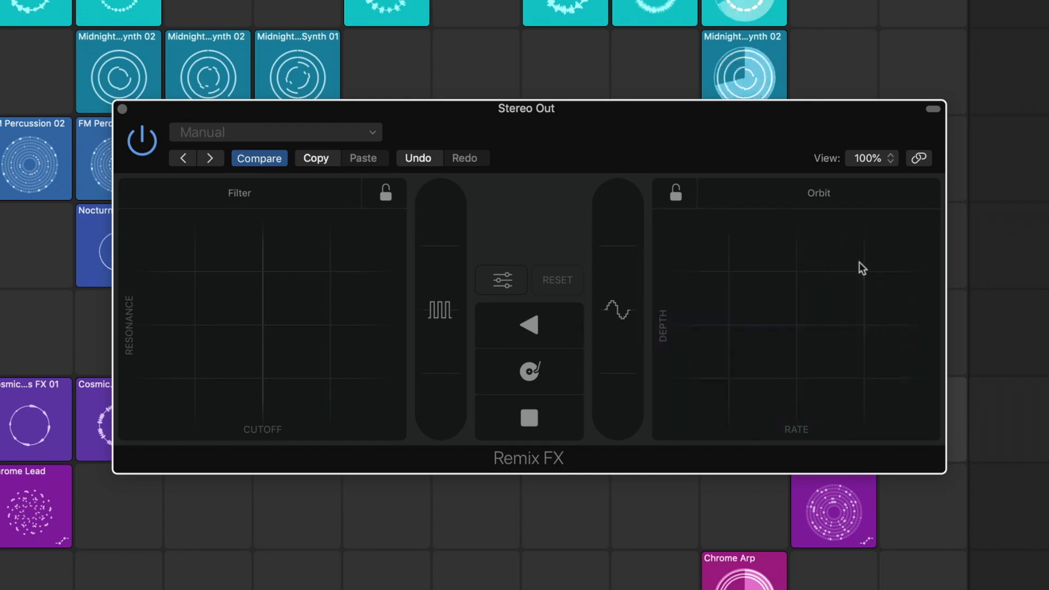
Switch the right Remix FX pad to Reverb and sweep across its Mix/Time pad
click(844, 195)
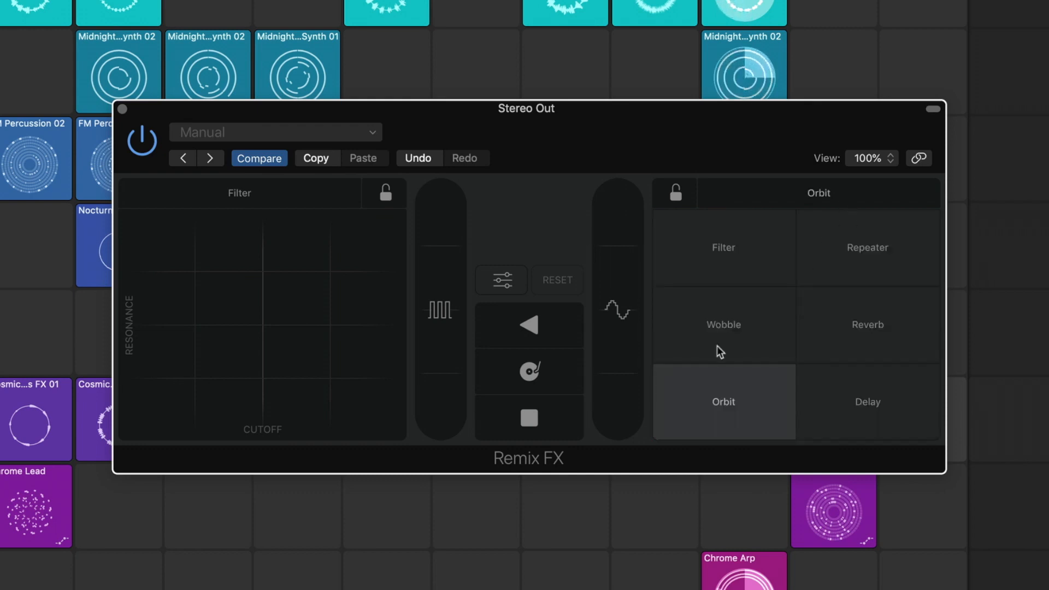
click(880, 338)
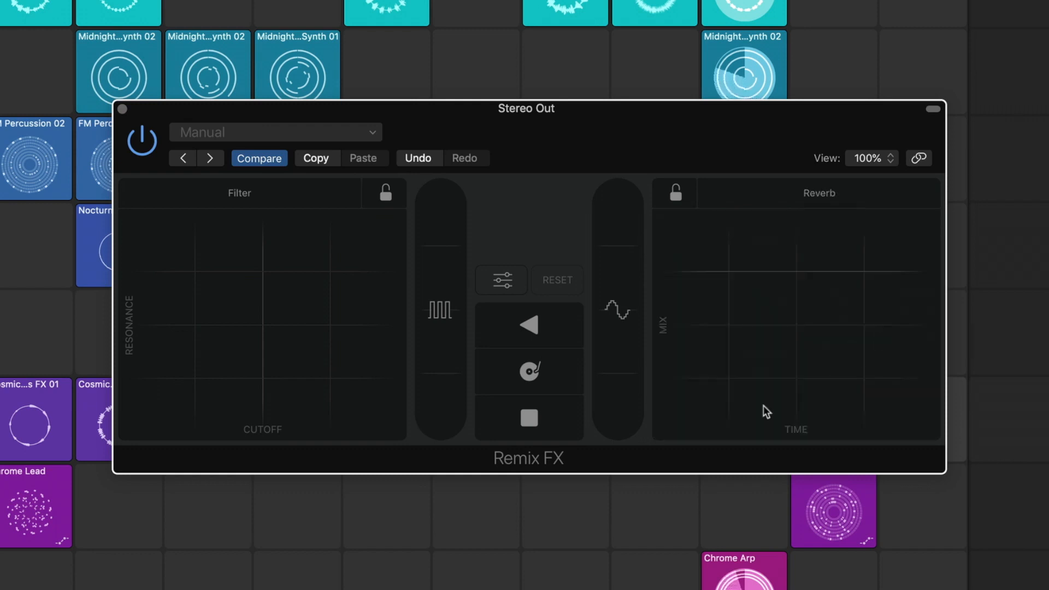
drag(726, 374, 795, 331)
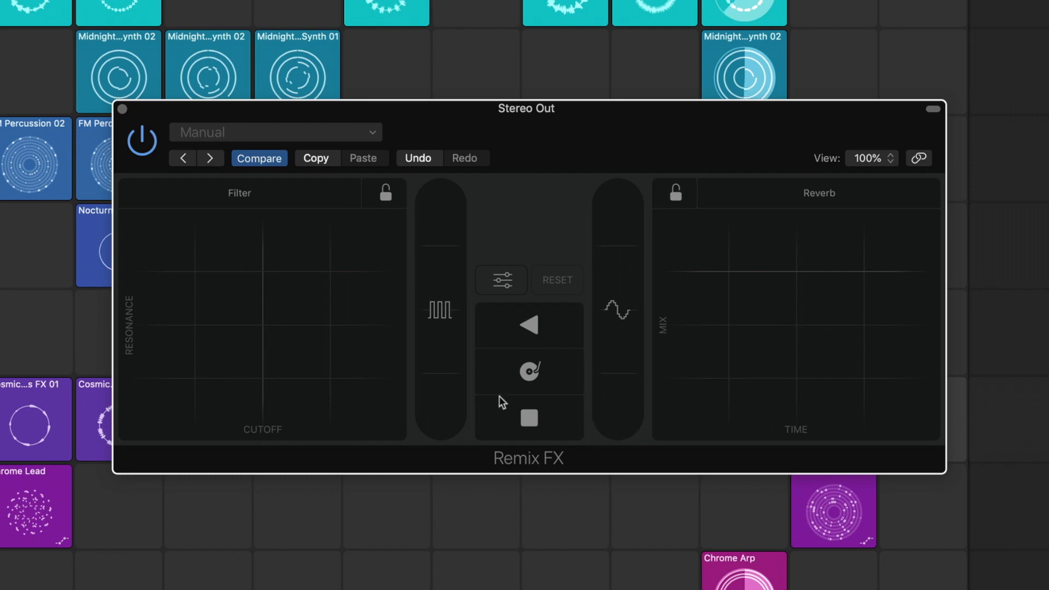
Raise the Gater and Downsampler sliders in Remix FX
drag(438, 360, 445, 221)
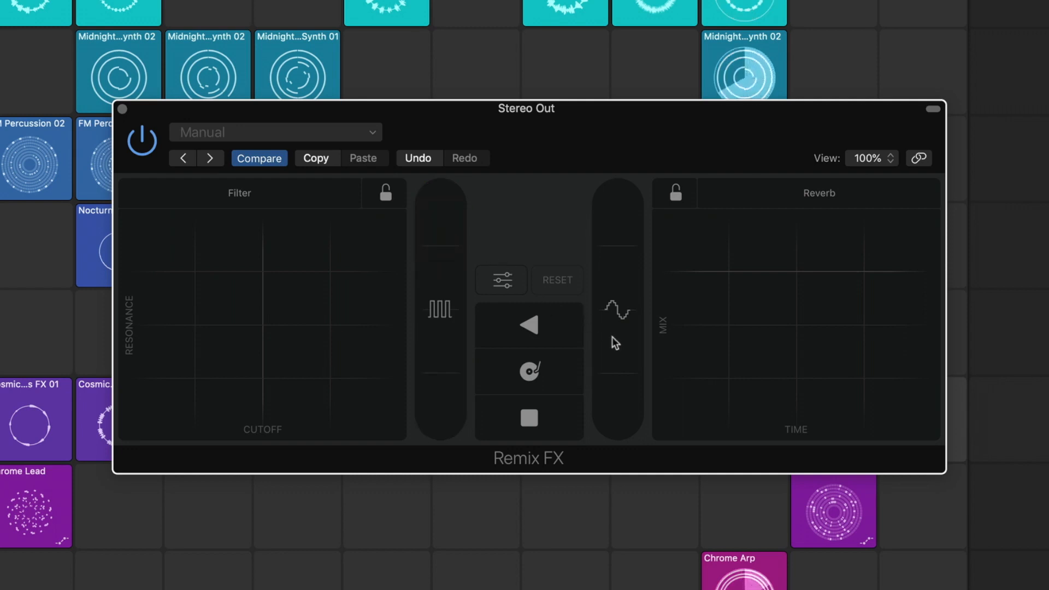
drag(612, 336, 616, 236)
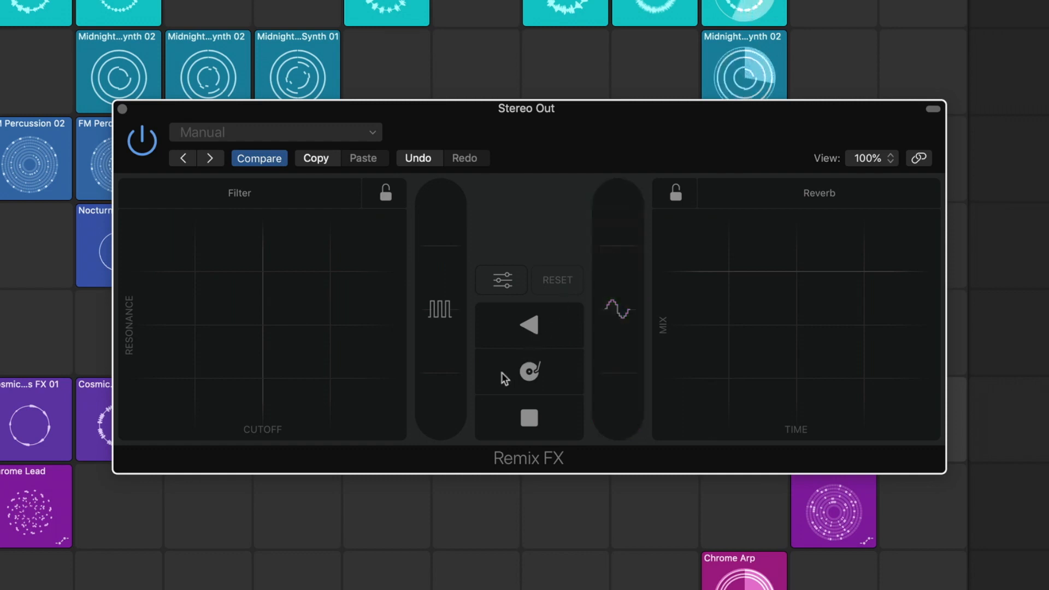
Apply the Reverse, Tape Stop and Scratch effects in Remix FX
click(495, 332)
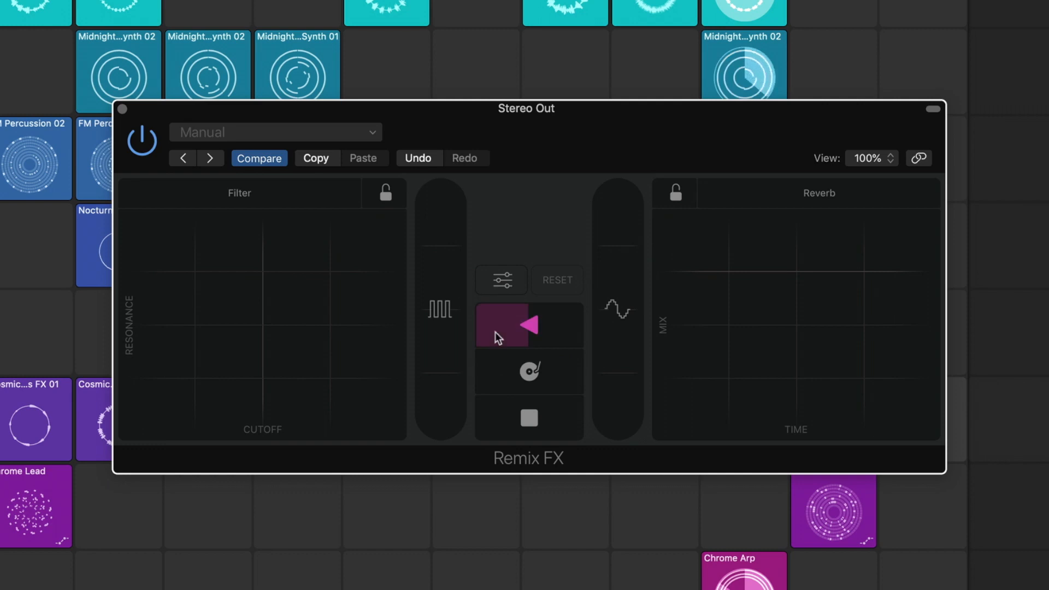
click(497, 405)
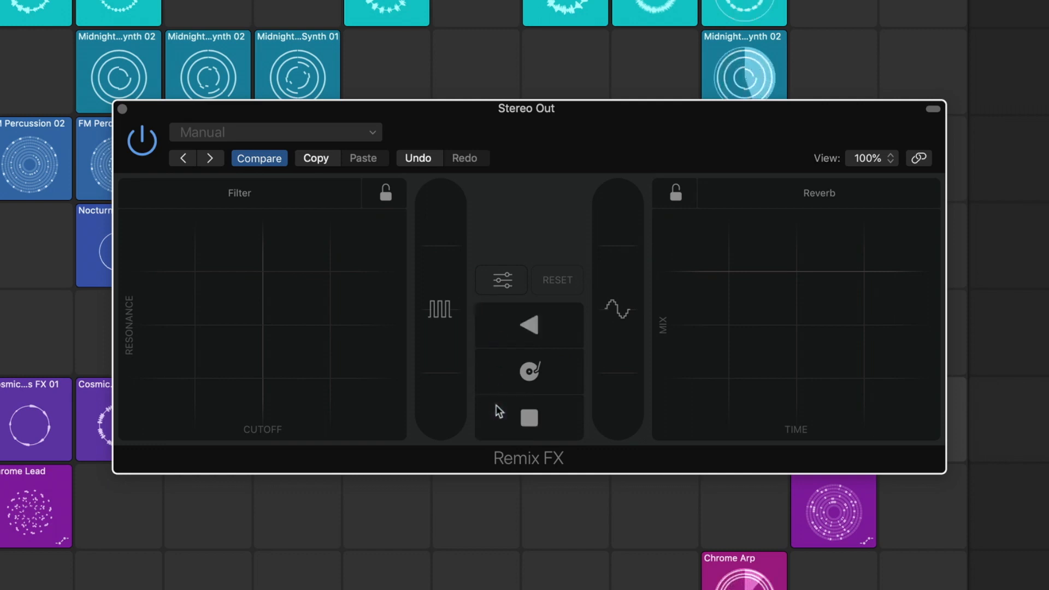
click(553, 372)
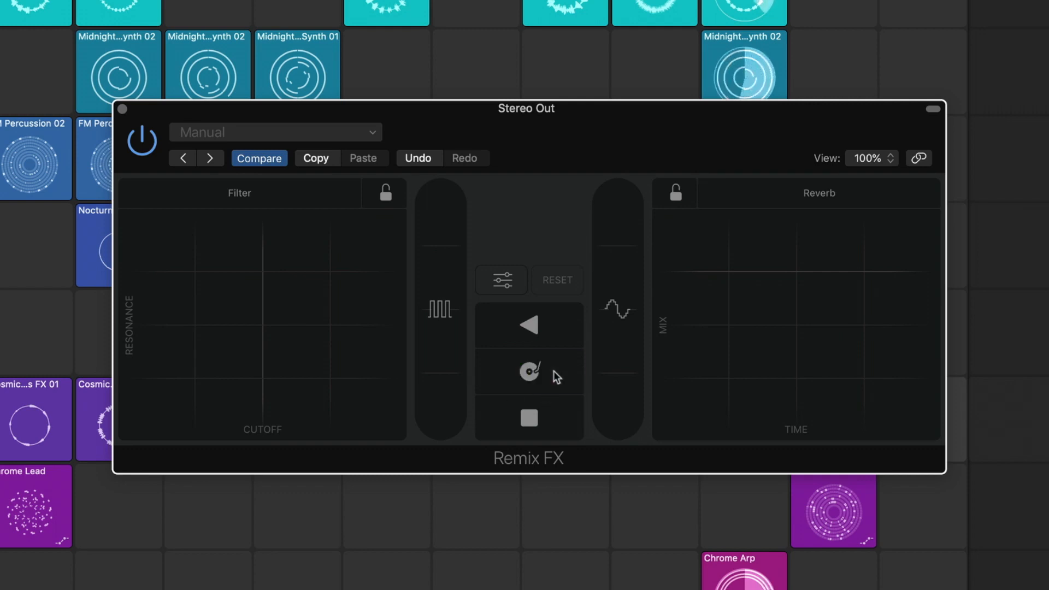
Queue a scene, show the Tracks area beside the Live Loops grid and arm performance recording
click(312, 578)
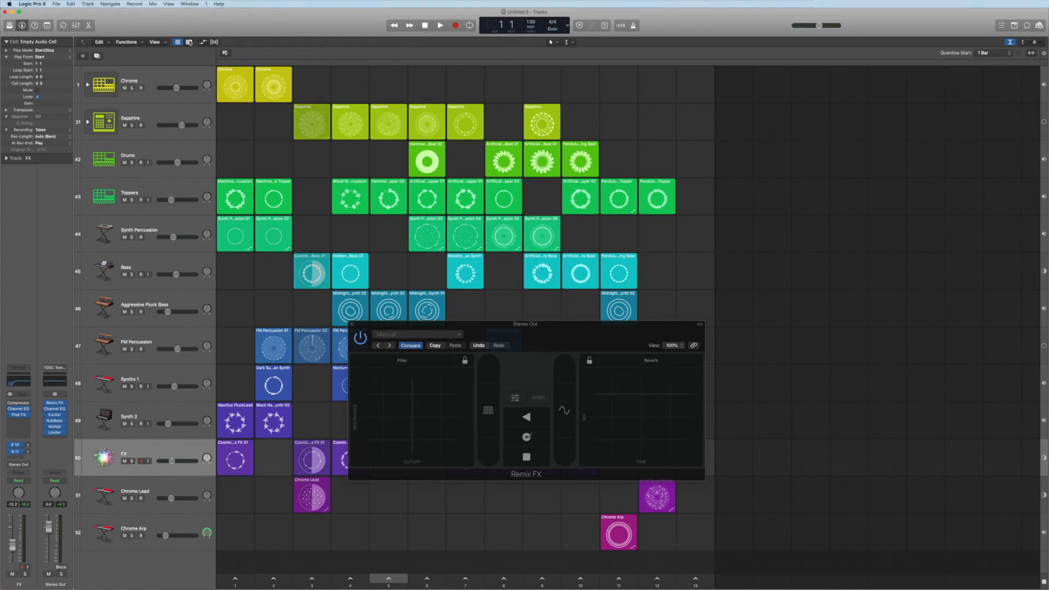
click(189, 42)
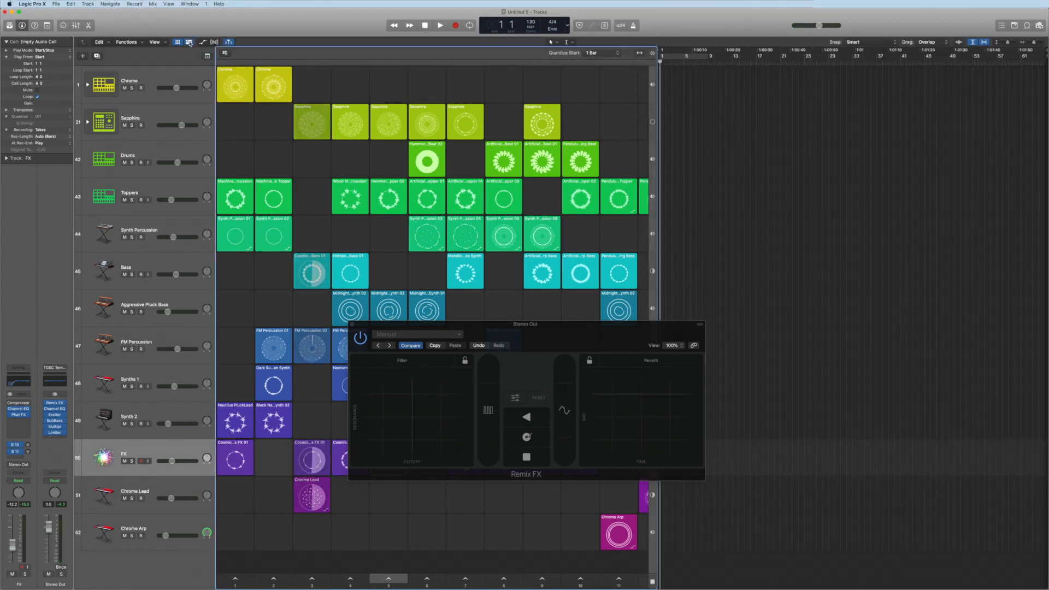
click(225, 54)
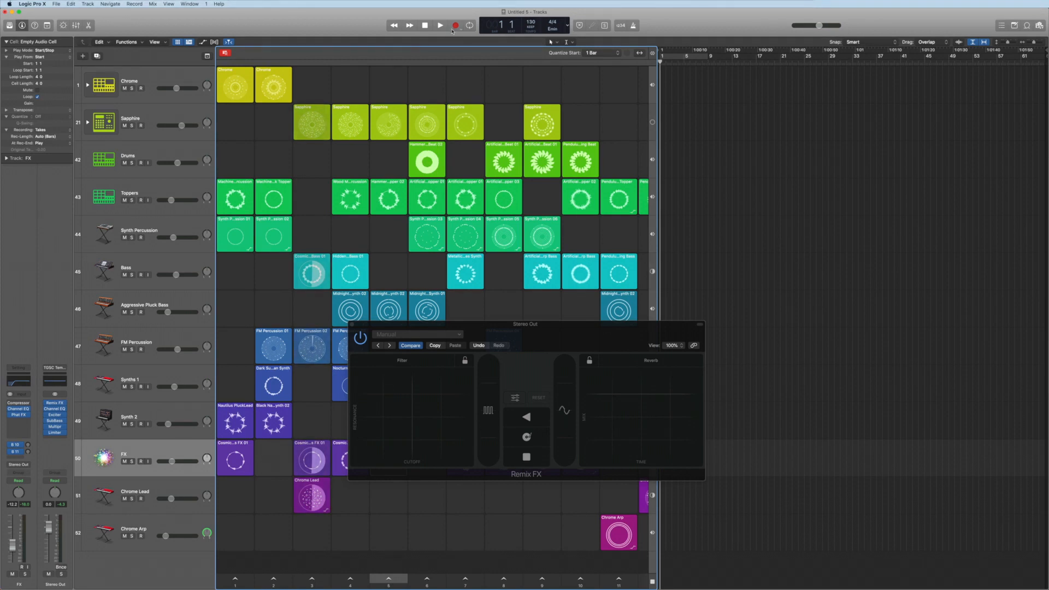
click(352, 326)
Record a performance by triggering a sequence of scenes across the grid
scroll(555, 522, right, 2)
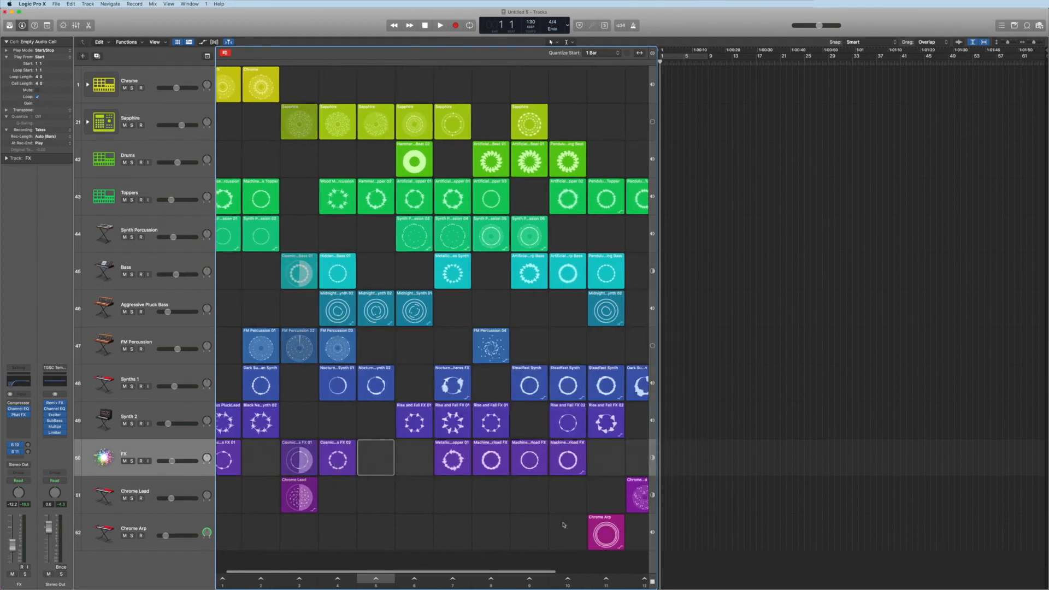
scroll(555, 523, right, 1)
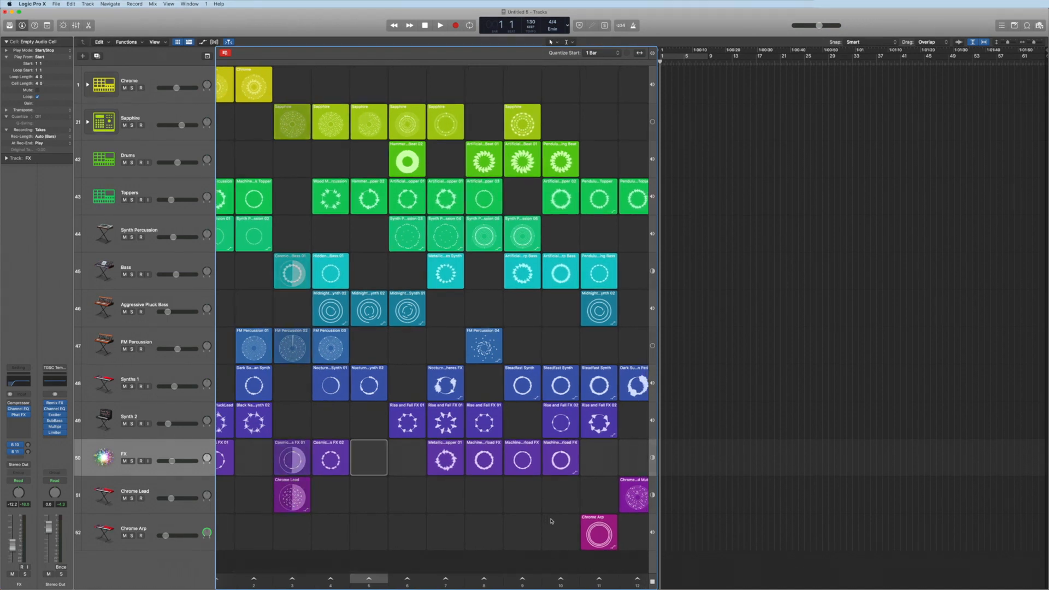
click(605, 579)
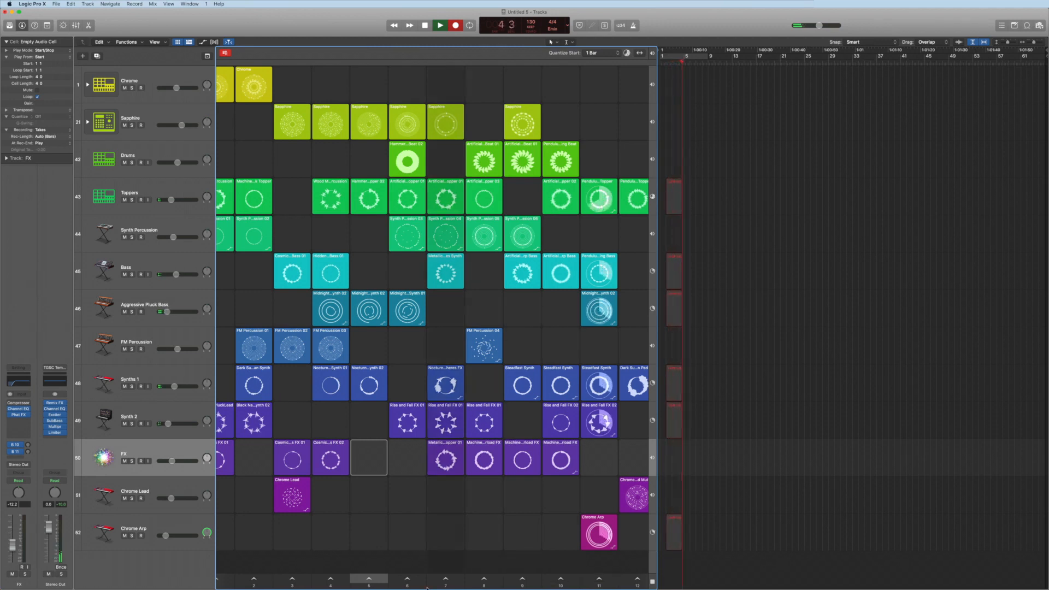
click(293, 581)
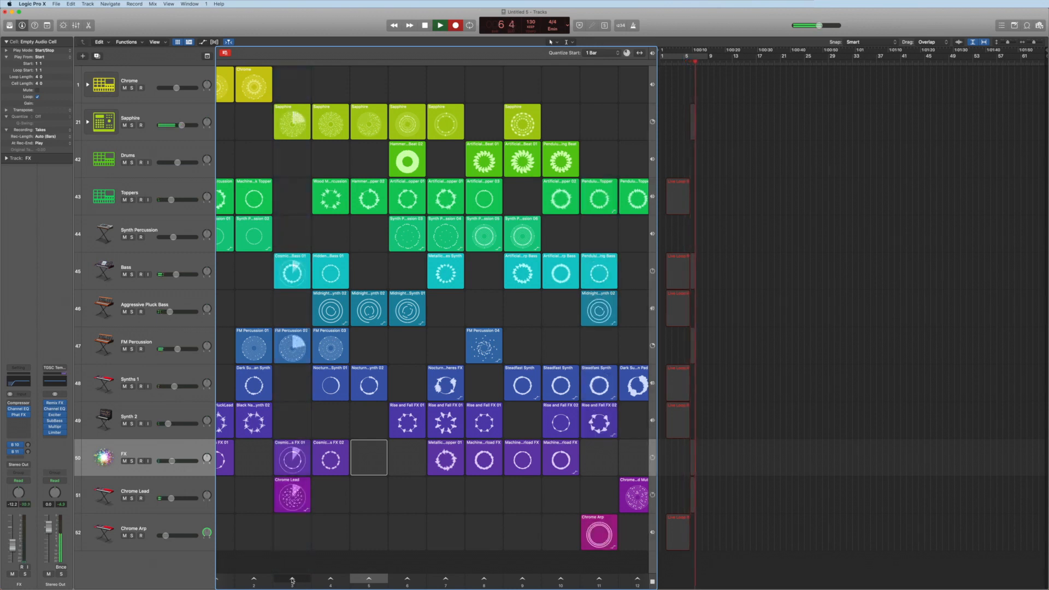
click(407, 580)
click(445, 579)
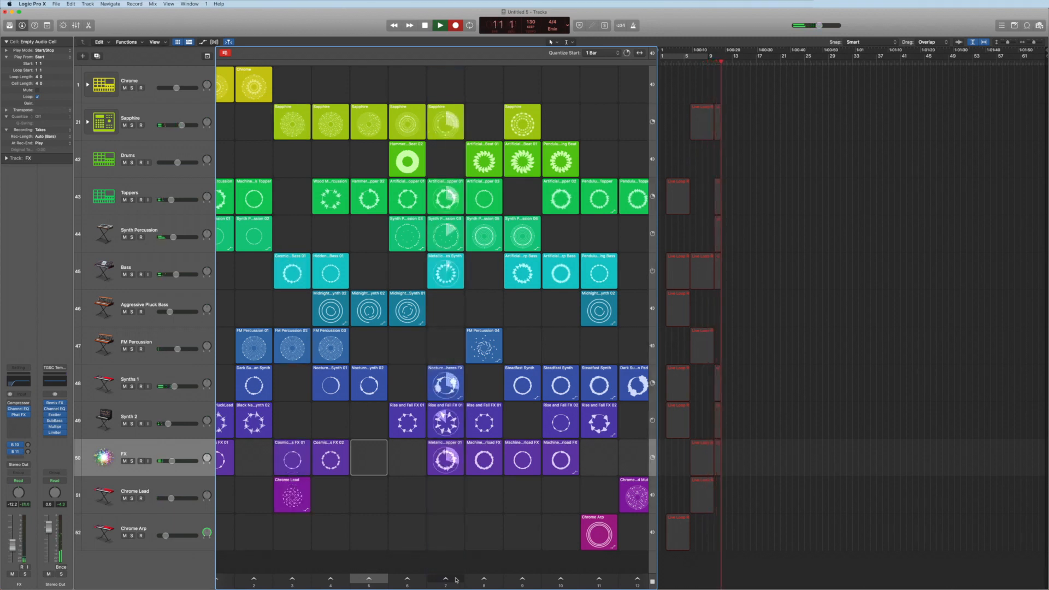
click(480, 580)
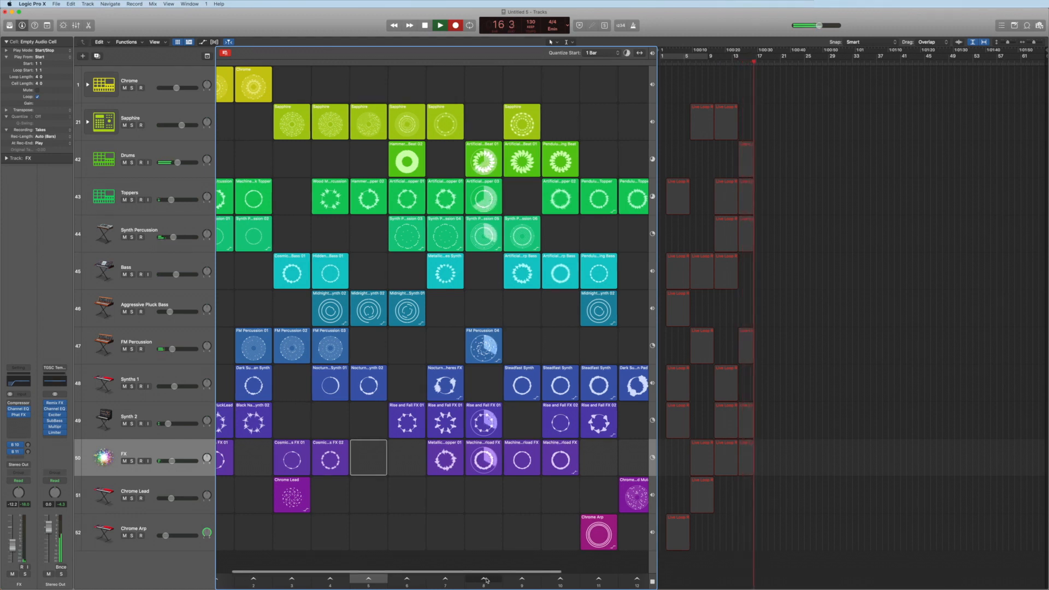
Trigger a final scene, stop the recording and switch to the Tracks view alone
scroll(487, 581, right, 5)
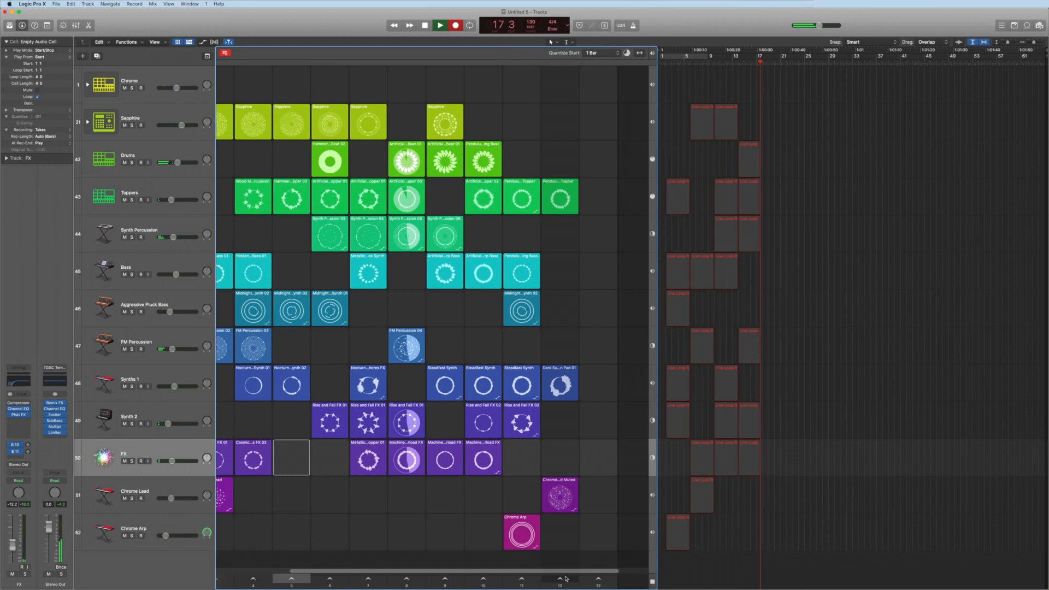
click(560, 579)
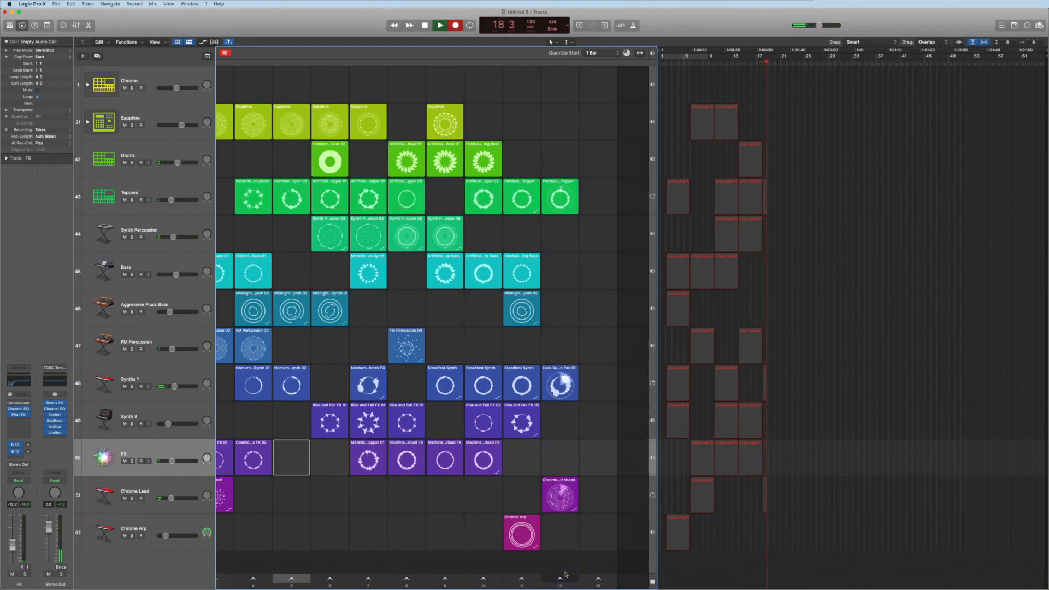
click(425, 25)
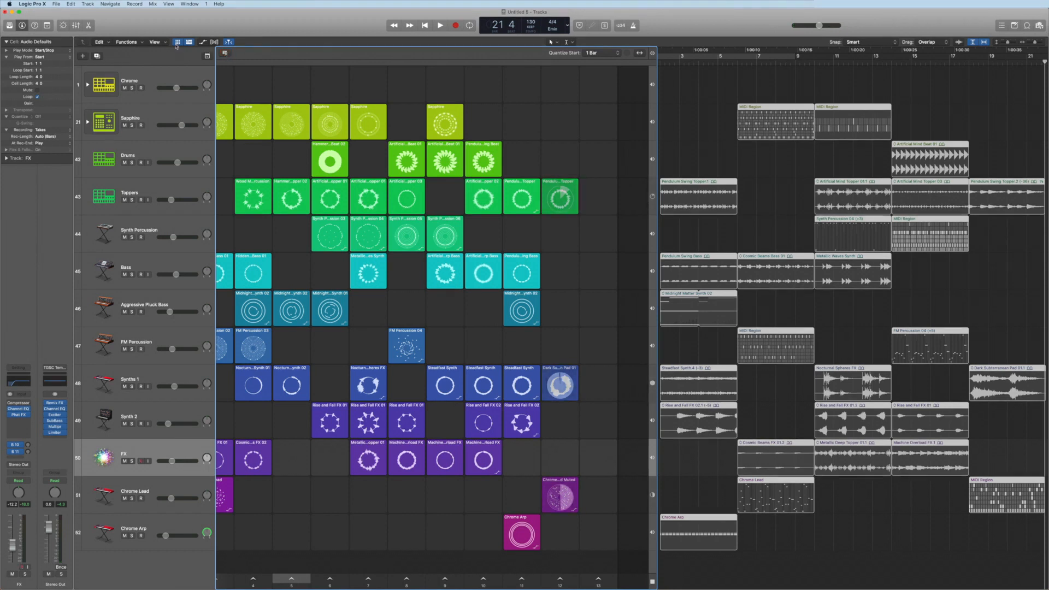
click(176, 43)
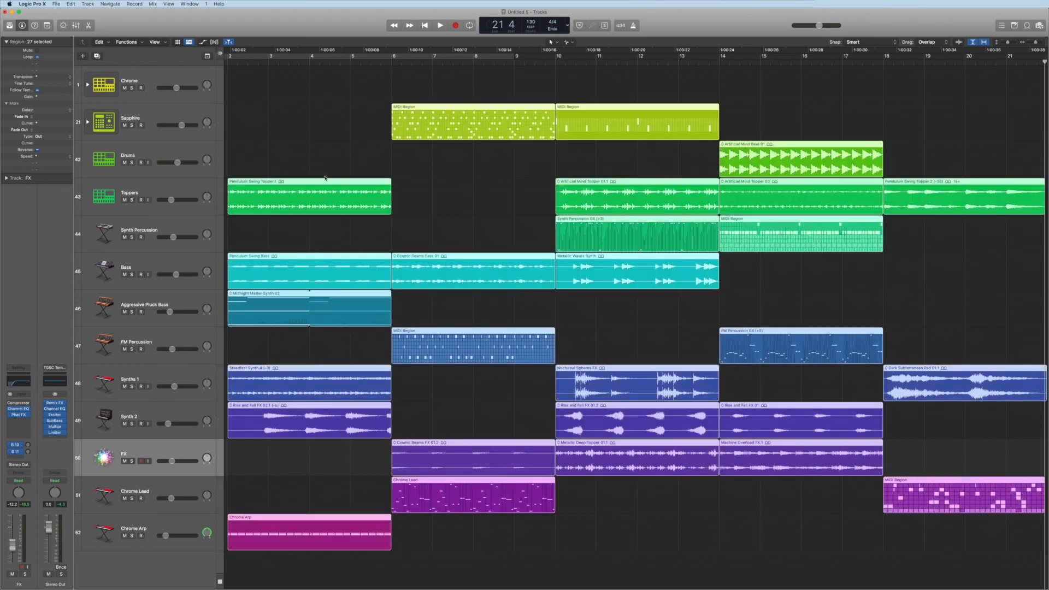
scroll(324, 177, left, 2)
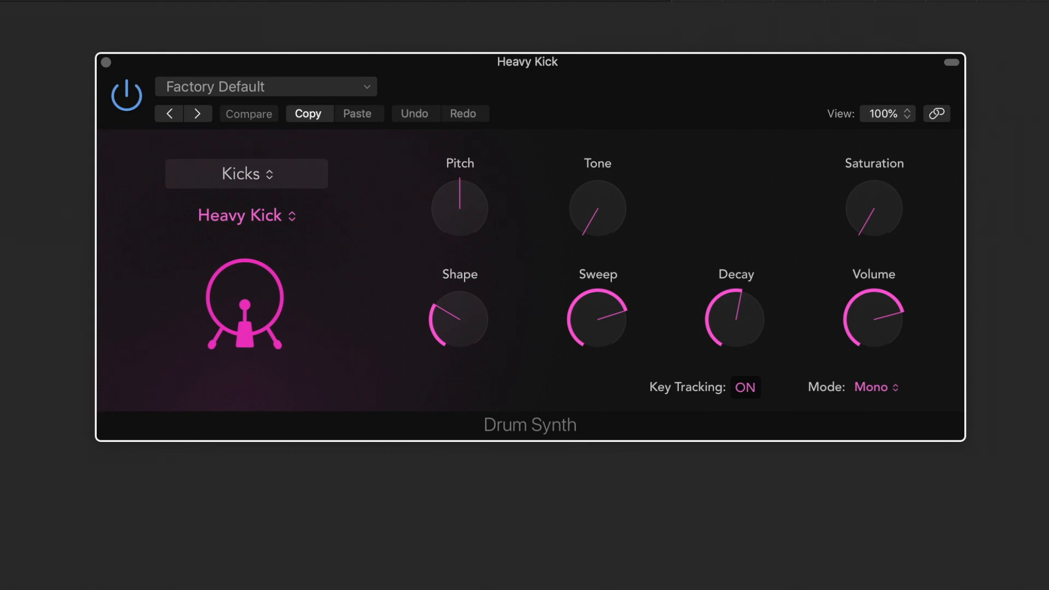
Open the Drum Synth sound category list, then raise the Heavy Kick's Pitch, Tone and Shape knobs
click(277, 176)
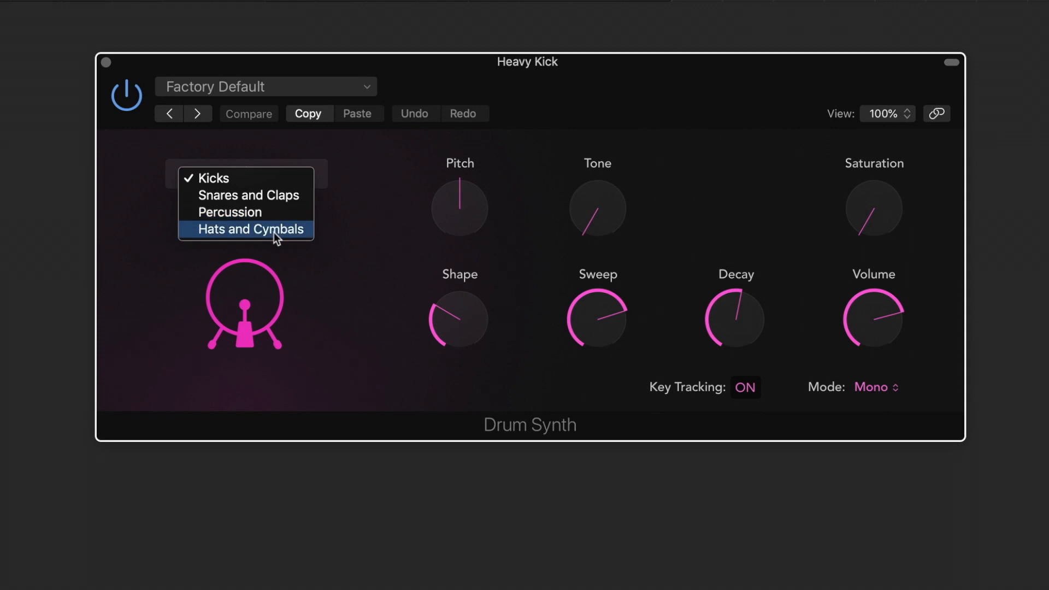
click(330, 420)
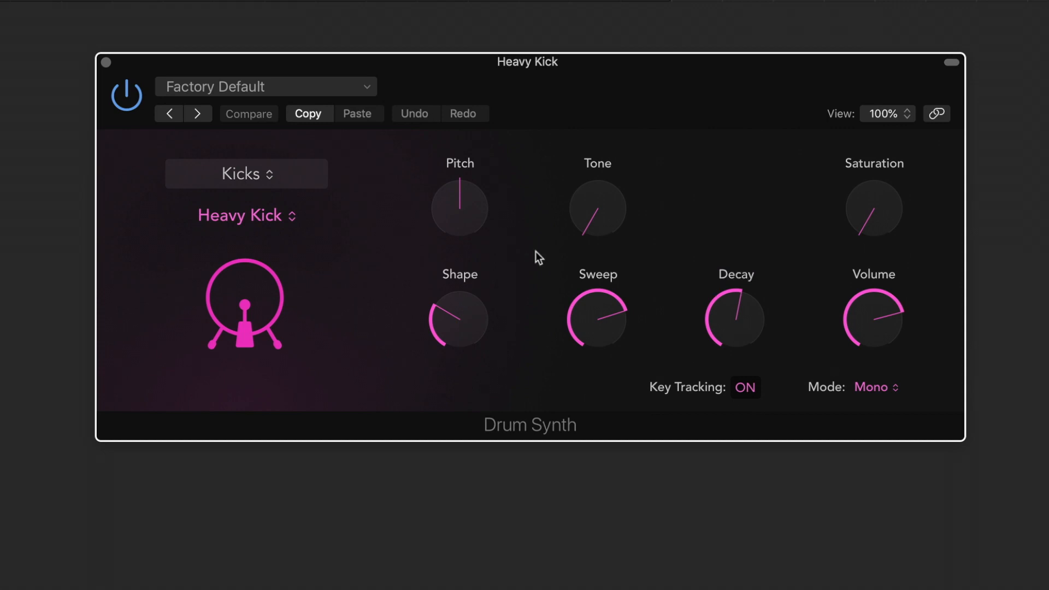
mouse_move(450, 217)
mouse_down()
mouse_move(449, 121)
mouse_move(438, 205)
mouse_up()
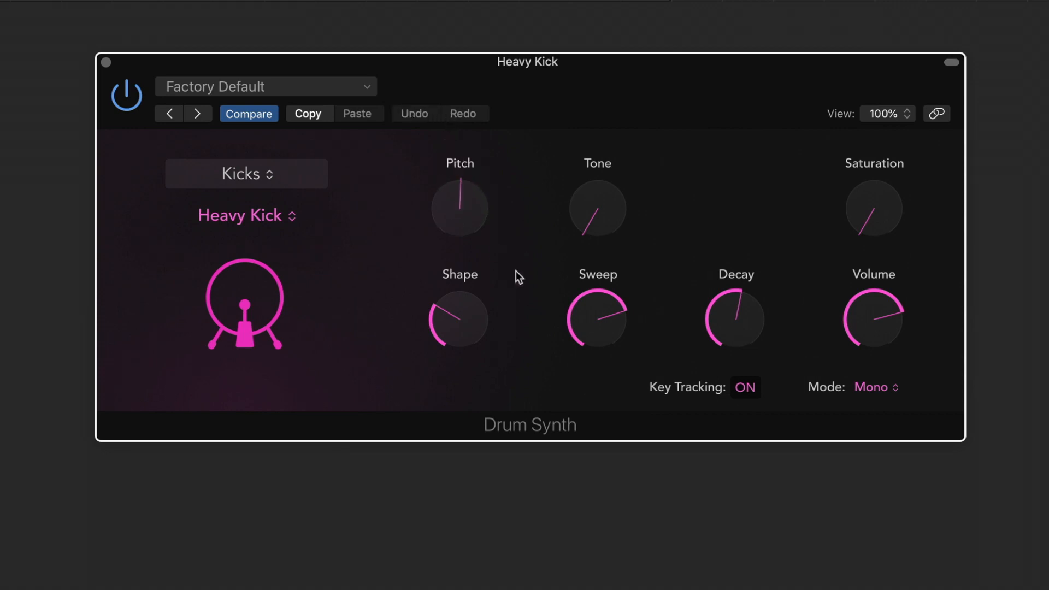
drag(603, 218, 593, 1)
drag(456, 311, 466, 175)
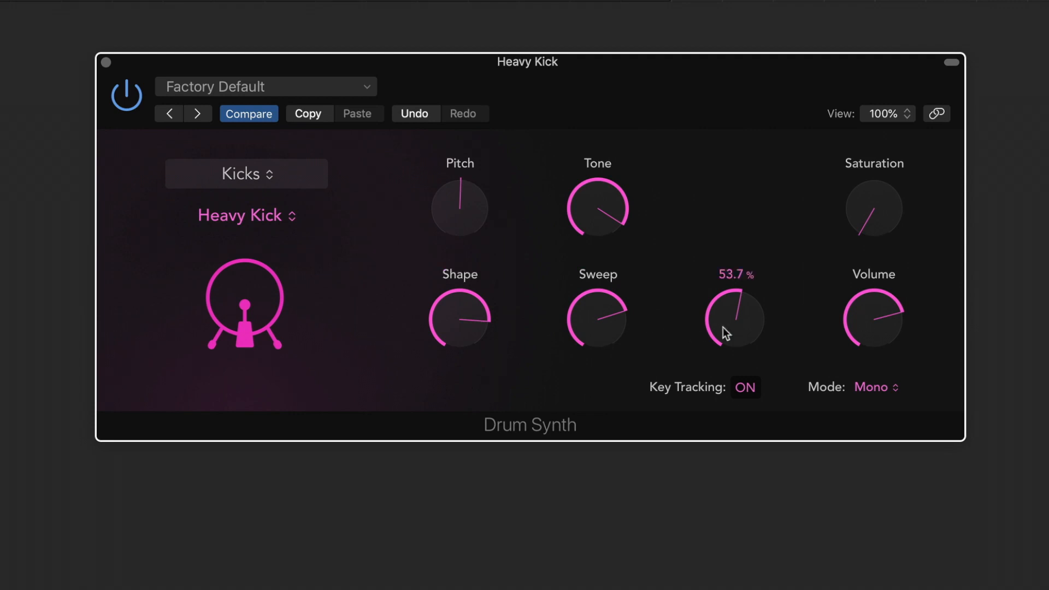
Lower the Heavy Kick's Decay and Saturation, then close the Drum Synth window
drag(744, 330, 728, 414)
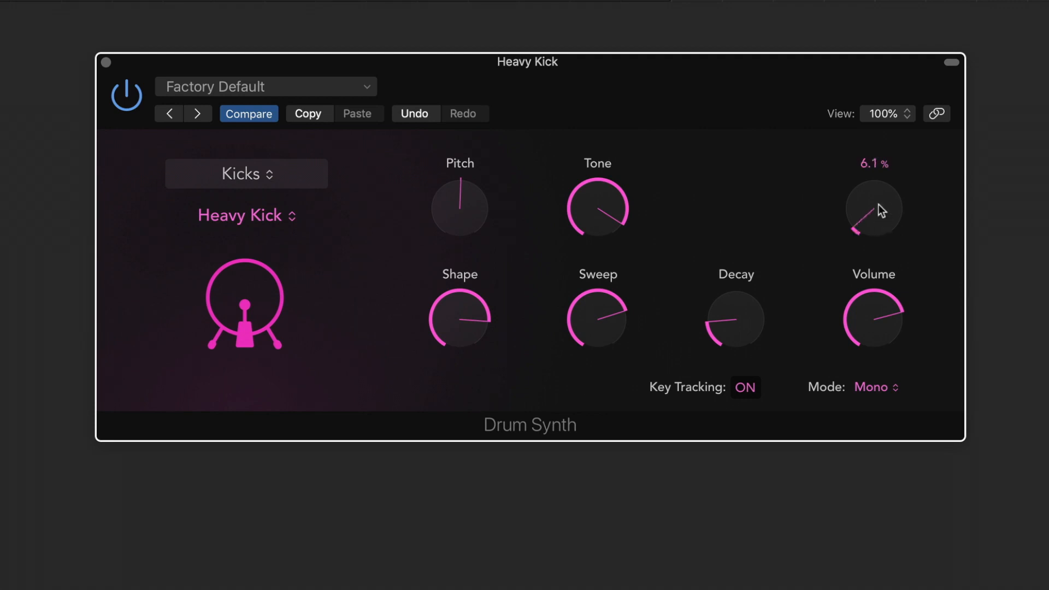
drag(869, 145, 856, 241)
click(107, 63)
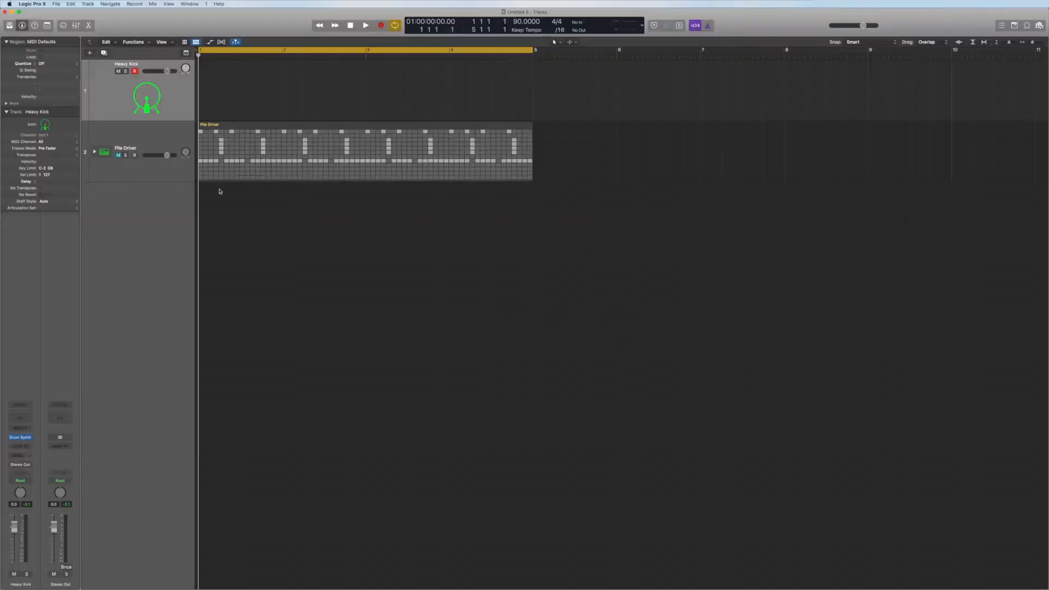
Select the Pile Driver drum track, play its pattern and expand its track stack to show the individual drum tracks
click(119, 156)
click(138, 142)
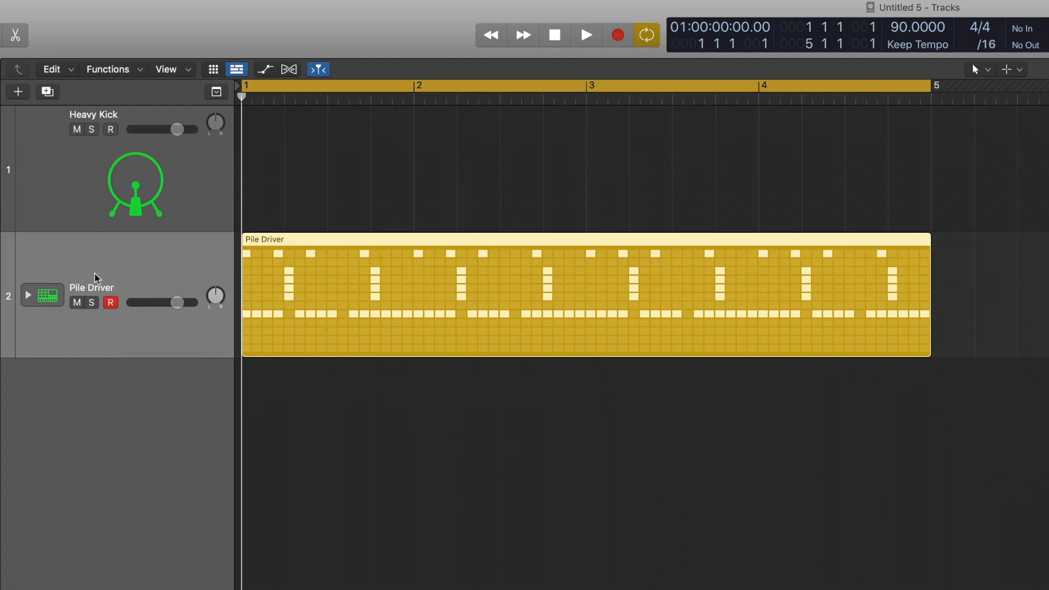
key(space)
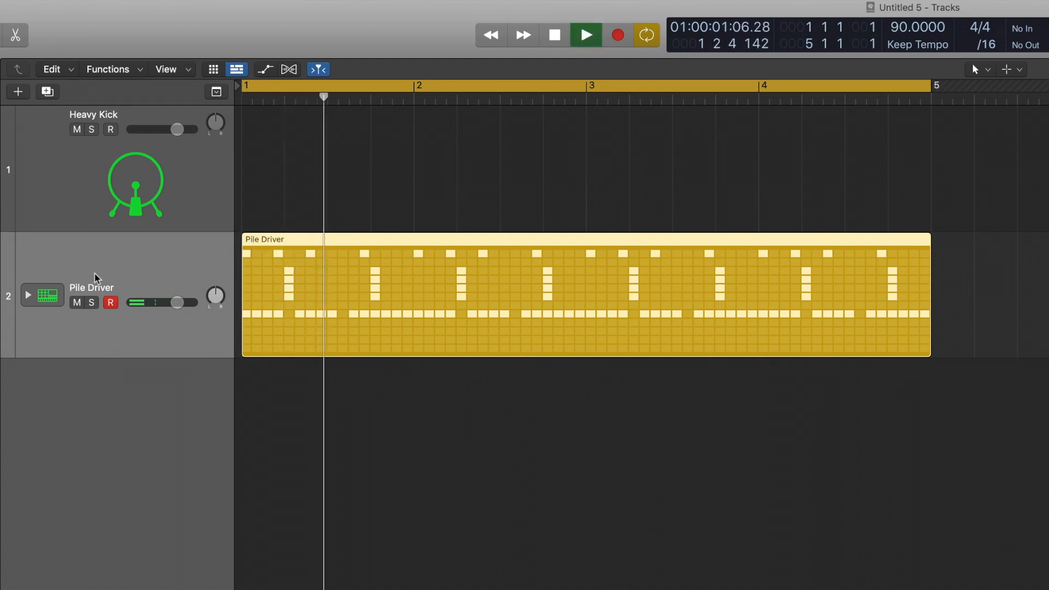
click(27, 295)
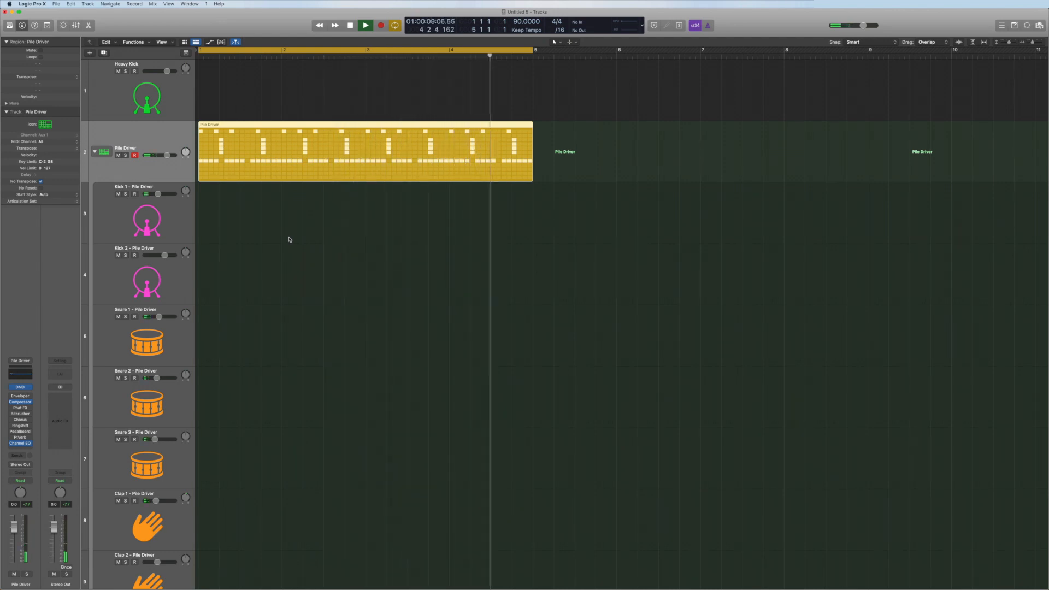
key(space)
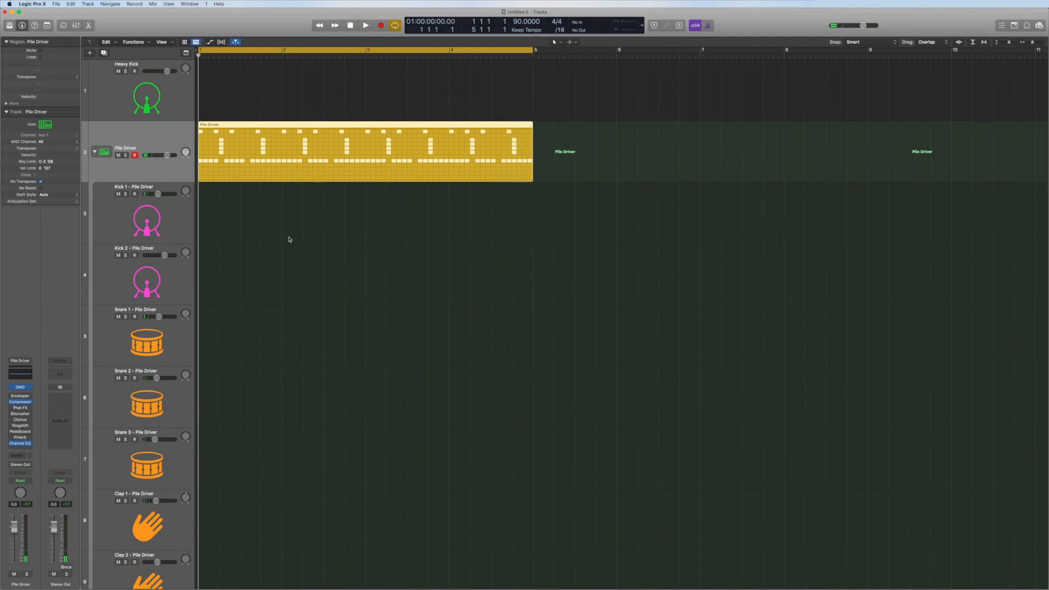
Replace the instrument on the Kick 1 – Pile Driver track with Drum Synth
click(181, 216)
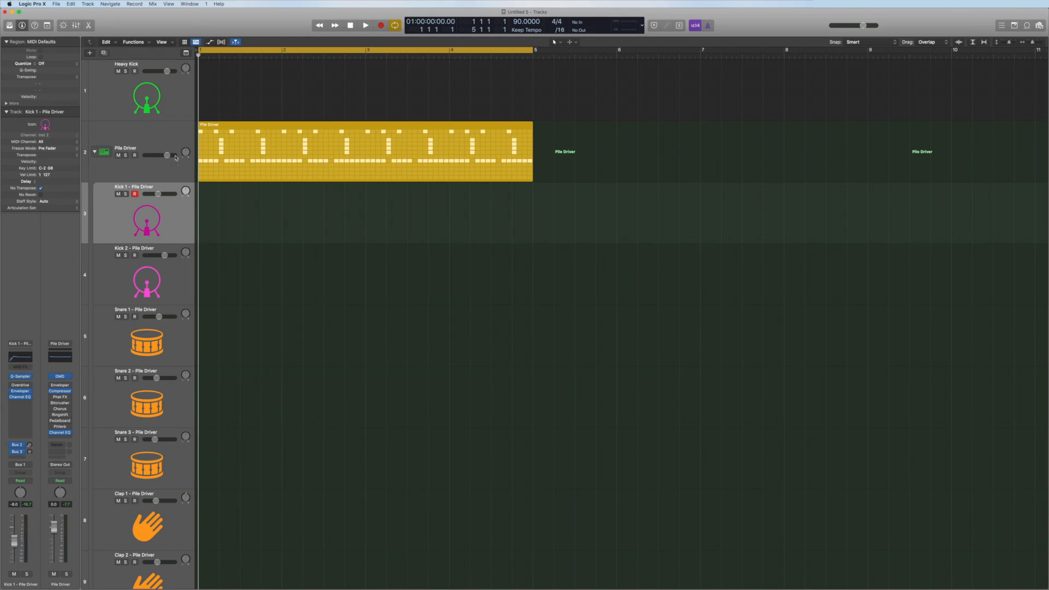
click(171, 147)
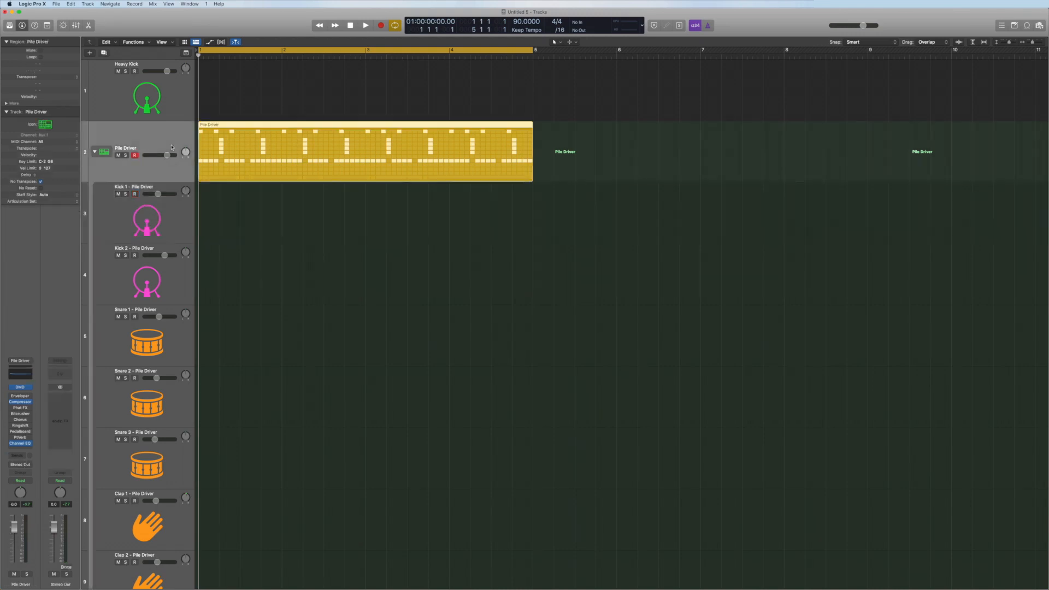
click(169, 215)
click(29, 378)
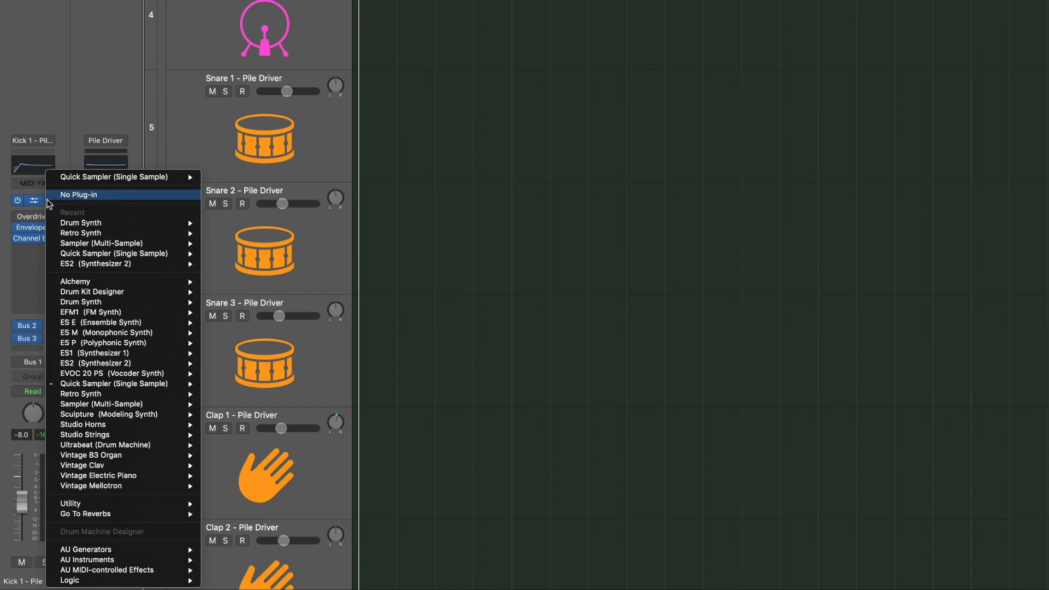
mouse_move(34, 389)
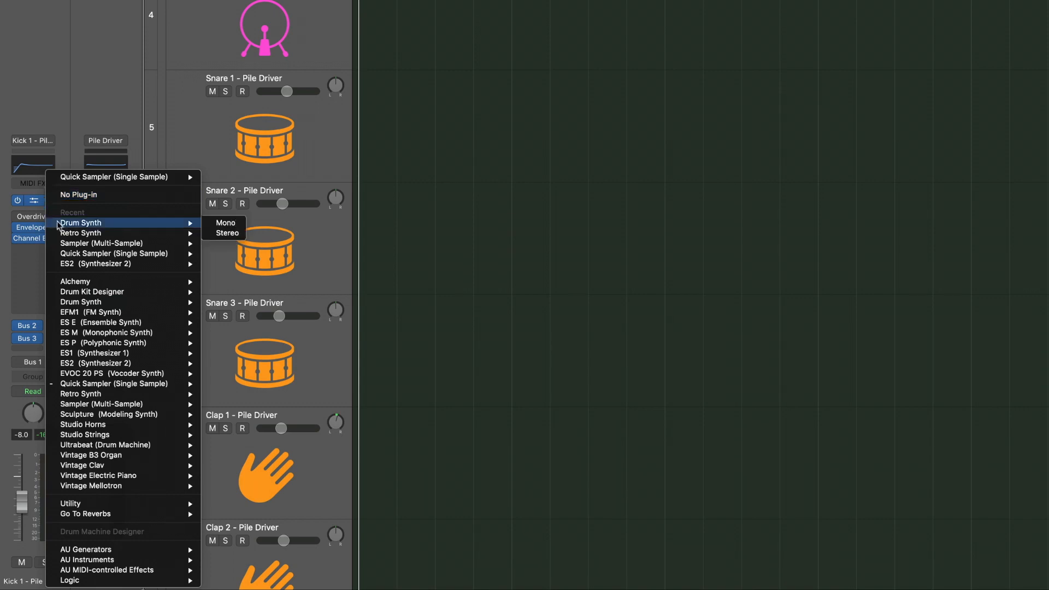
click(224, 224)
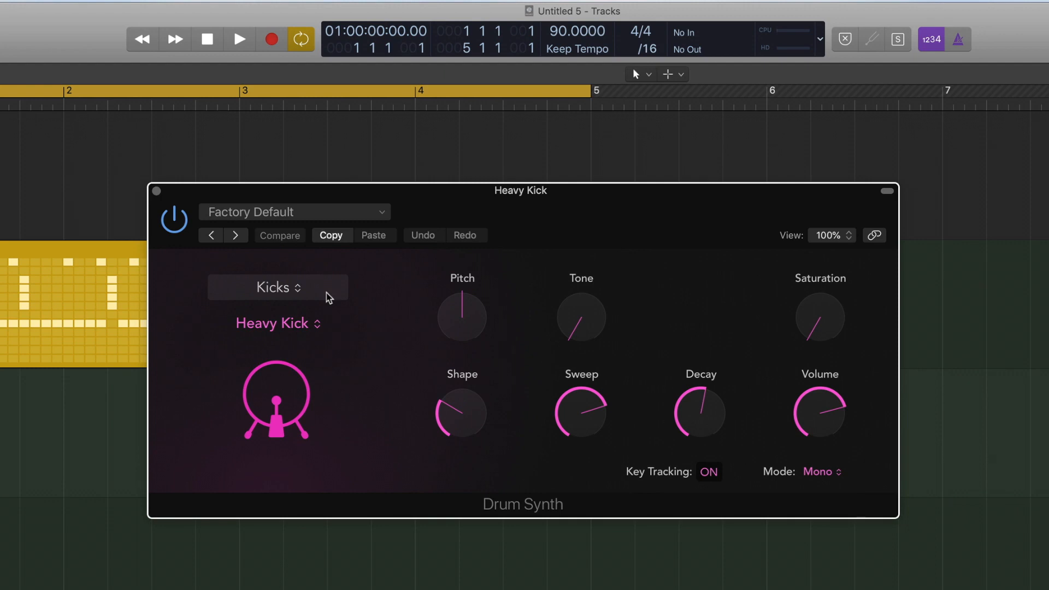
Play the pattern while raising the kick's Saturation and Tone and lowering Decay to about 22%
key(space)
drag(701, 413, 703, 445)
mouse_move(821, 330)
drag(821, 330, 813, 293)
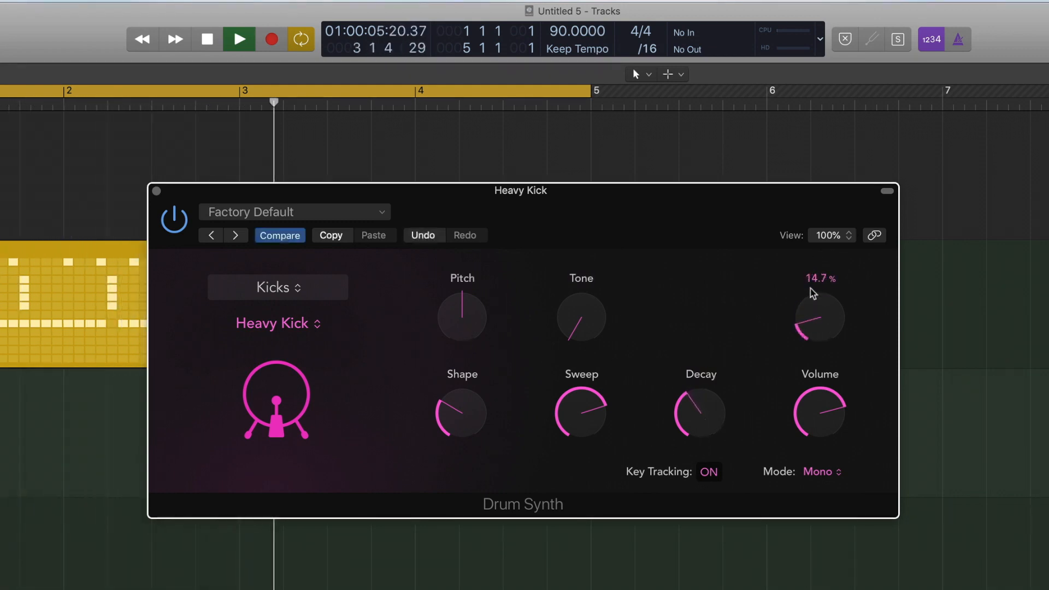
drag(578, 311, 576, 231)
mouse_move(707, 365)
drag(705, 434, 703, 460)
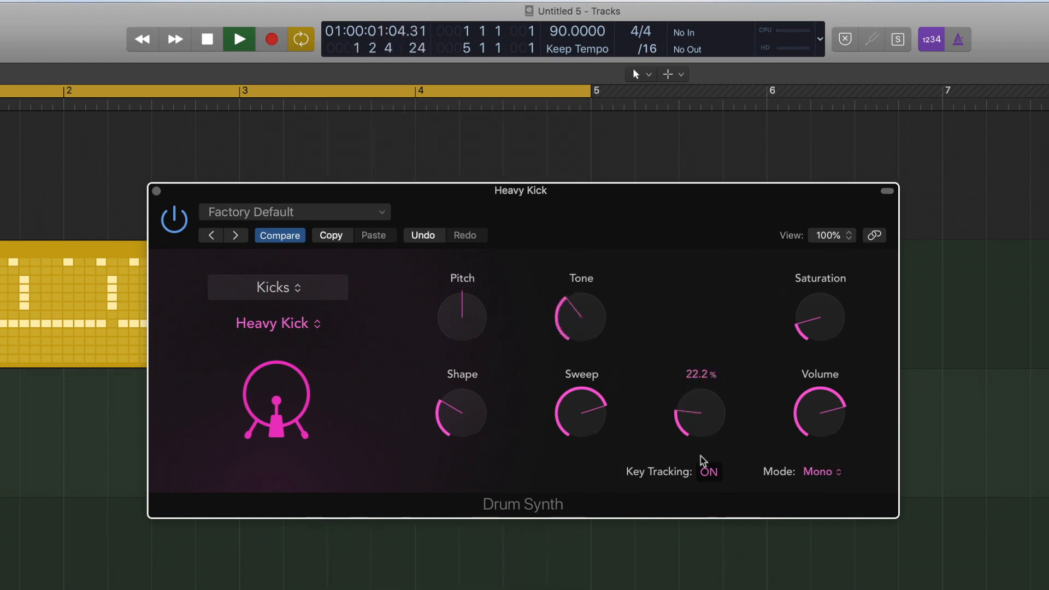
Load Drum Synth on the Snare 2 – Pile Driver track and switch its category to Snares and Claps
mouse_move(481, 428)
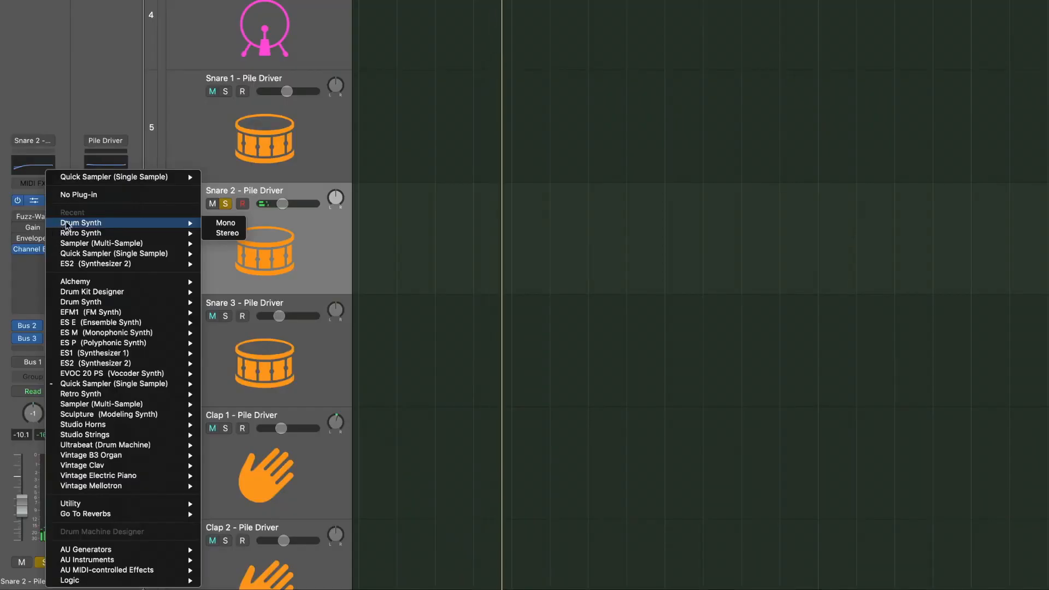
click(215, 230)
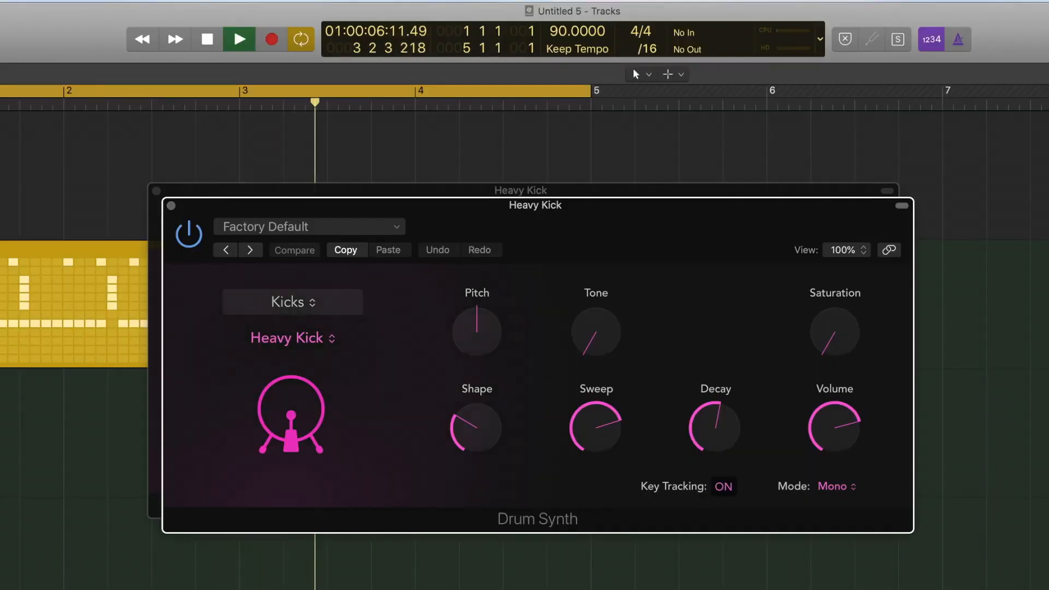
click(321, 307)
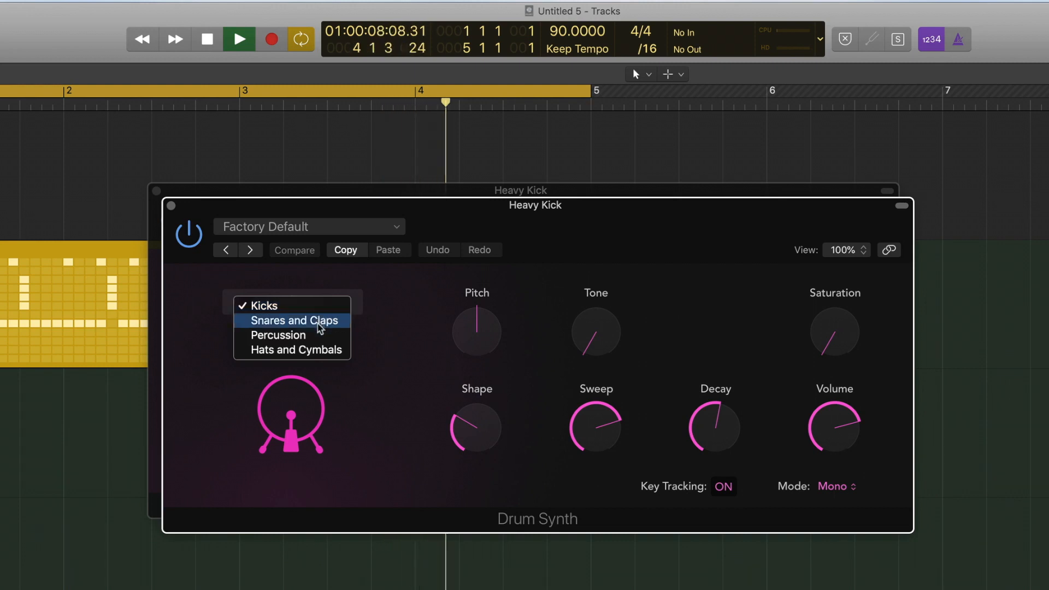
click(321, 321)
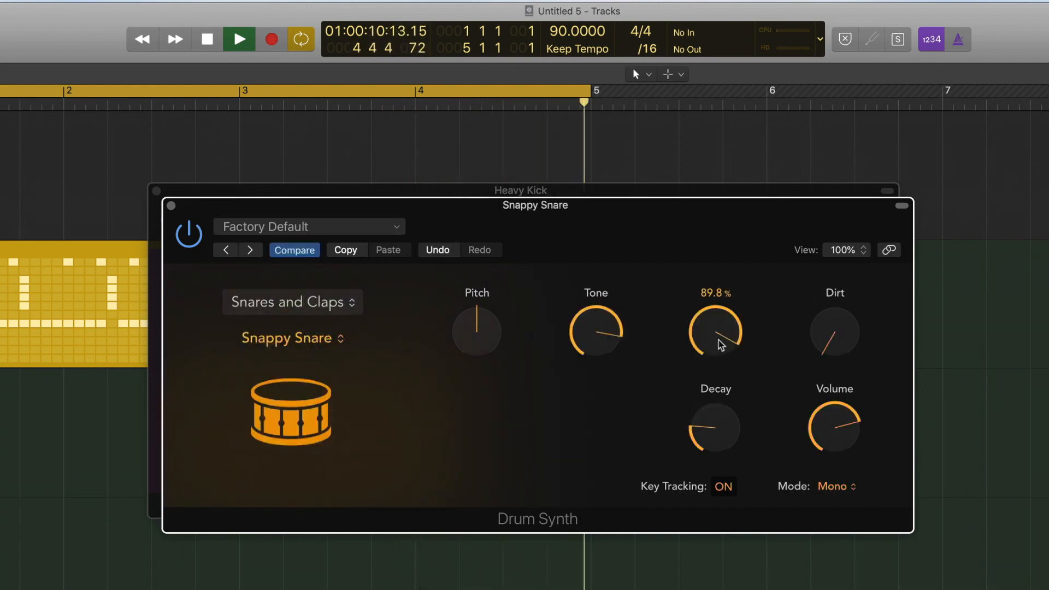
Shape the Snappy Snare by raising Decay to about 61% and adjusting Dirt, Tone, Pitch and Volume
drag(726, 422, 720, 333)
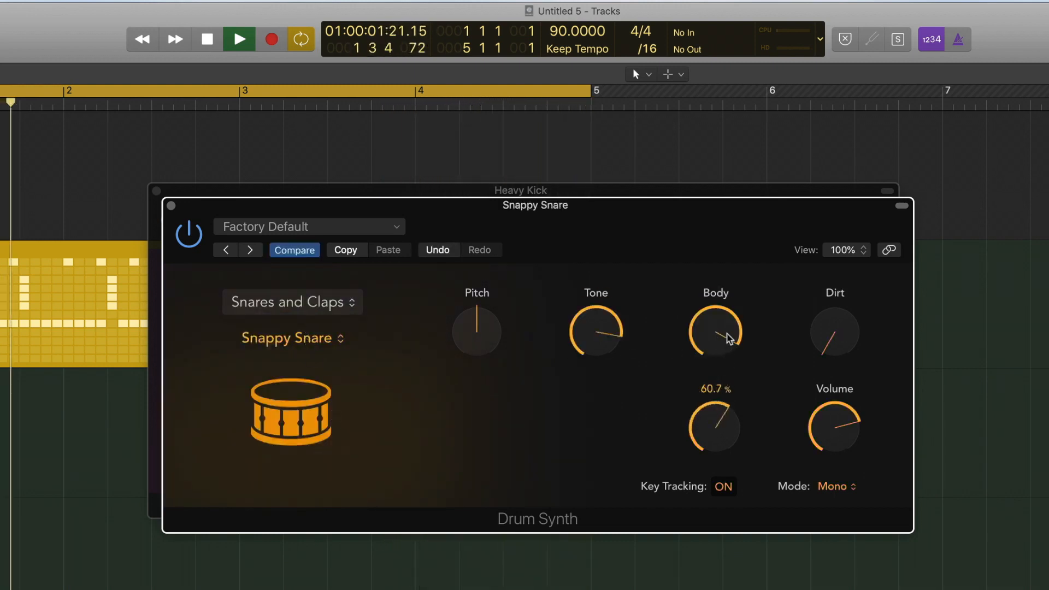
drag(835, 320, 834, 299)
drag(596, 331, 588, 439)
drag(484, 337, 482, 356)
drag(614, 329, 613, 328)
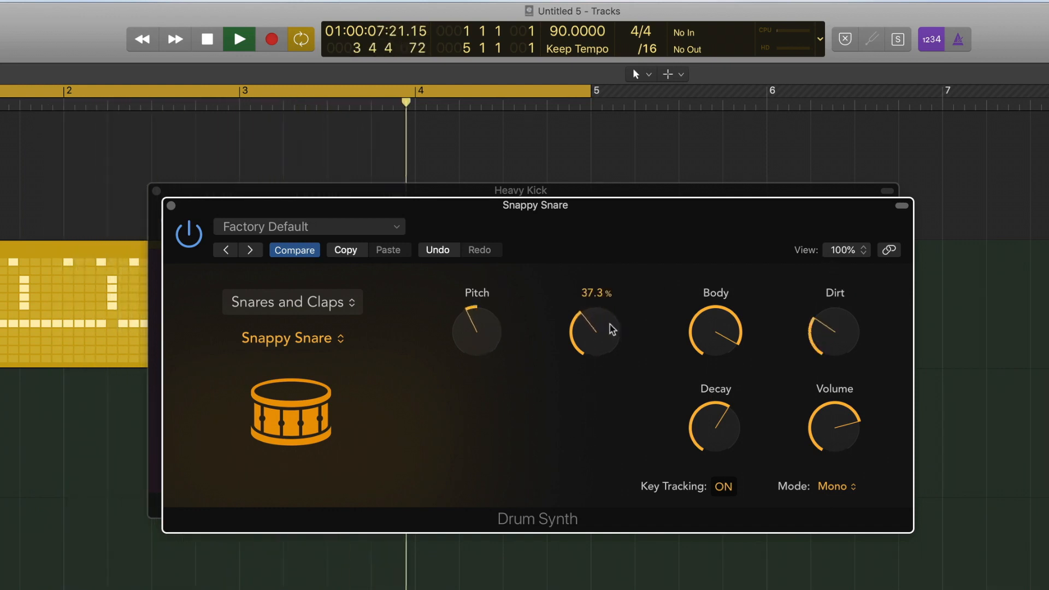
drag(797, 353, 824, 309)
drag(835, 429, 839, 445)
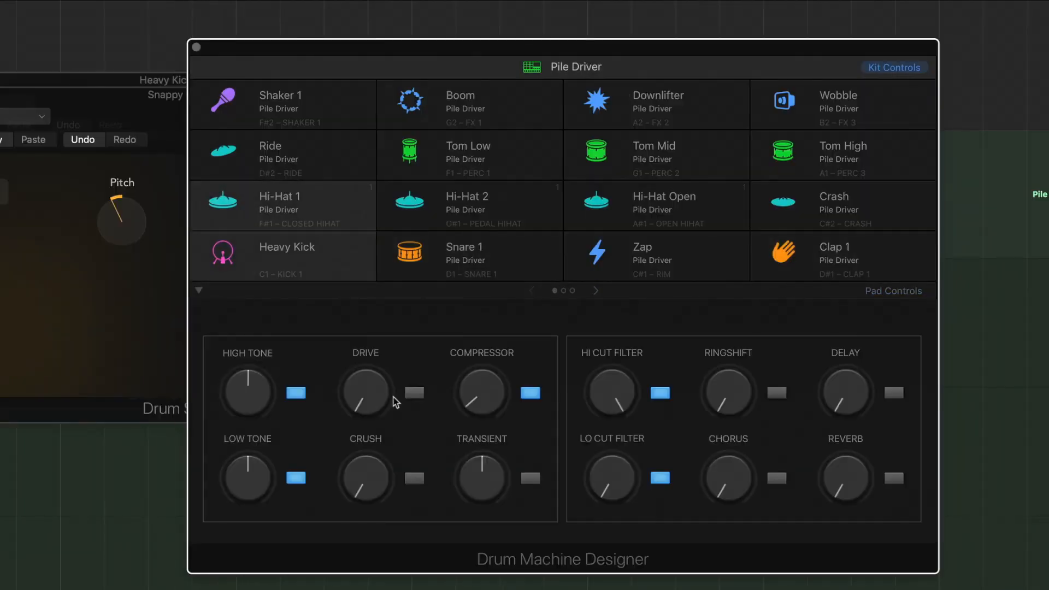
Select the Heavy Kick pad in the Pile Driver Drum Machine Designer
click(301, 250)
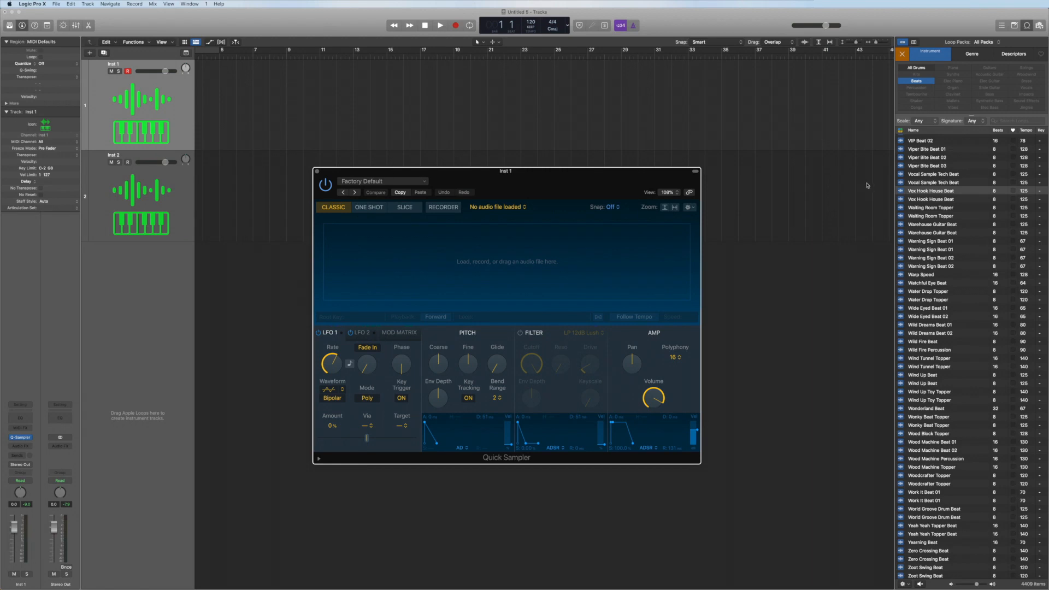
Drag the Vox Hook House Beat loop from the Loop Browser into Quick Sampler's Optimized drop zone
drag(939, 192, 611, 261)
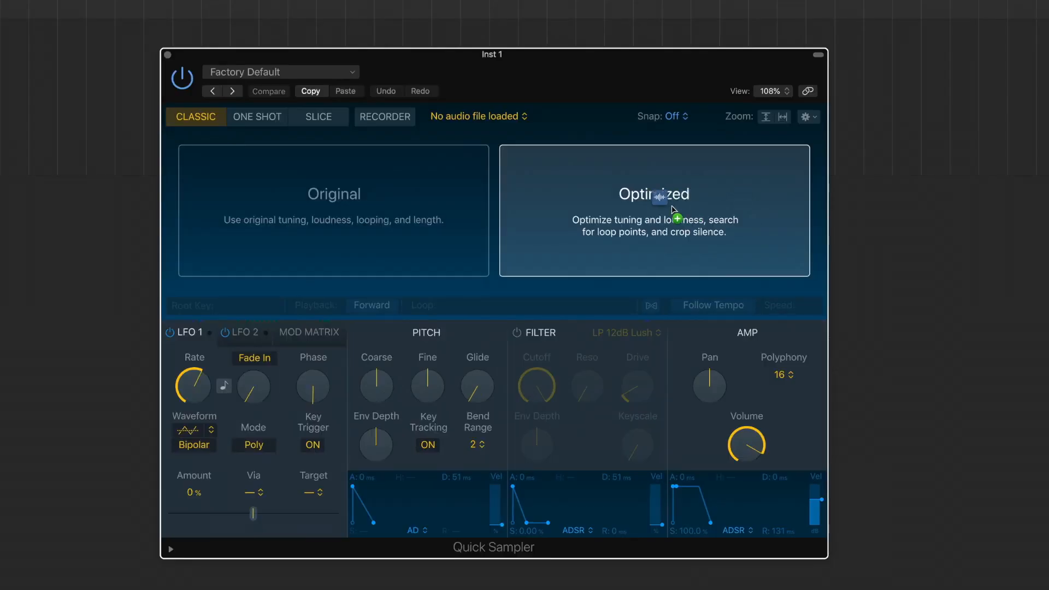
drag(673, 206, 415, 210)
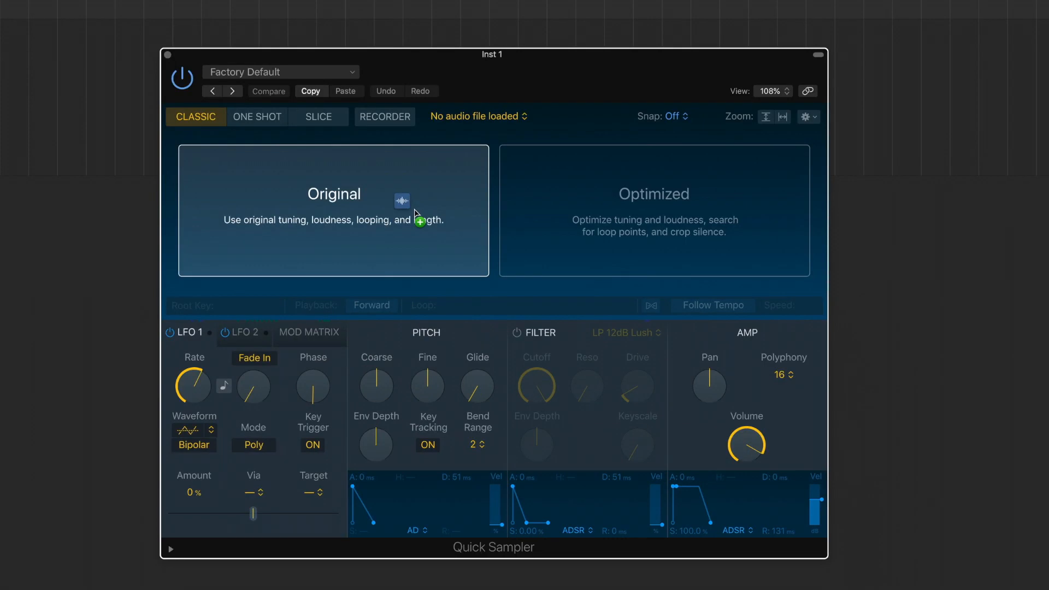
drag(415, 209, 591, 205)
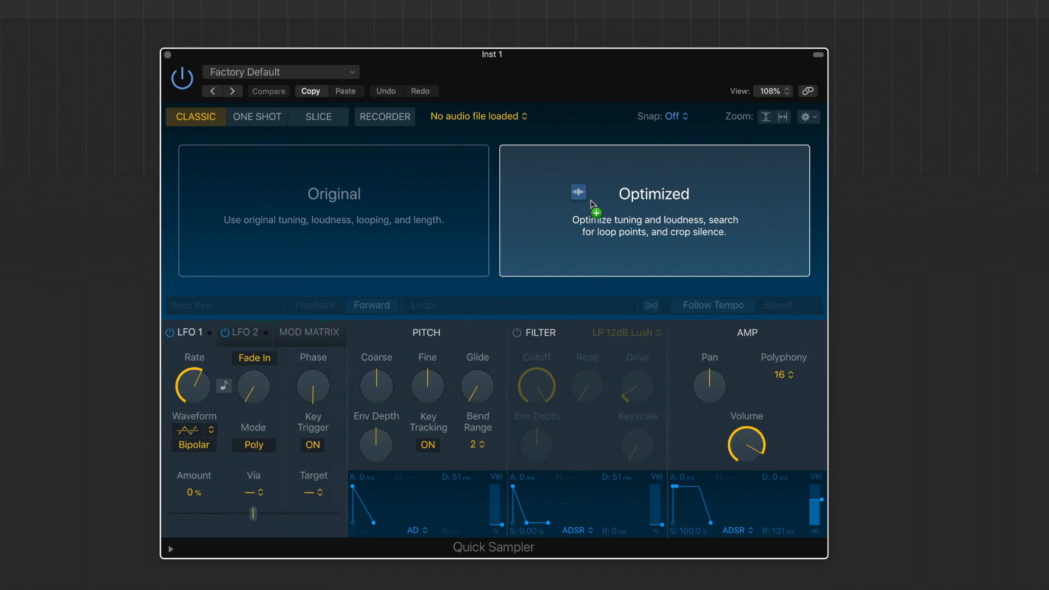
drag(592, 204, 592, 204)
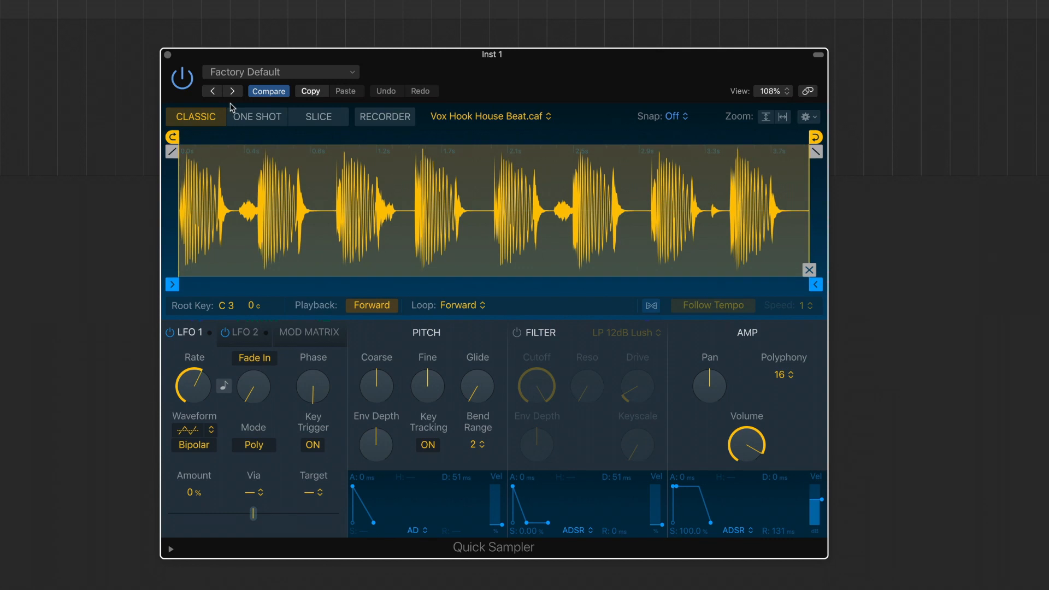
Switch Quick Sampler to Slice mode and remove one slice marker near the start of the loop
click(247, 120)
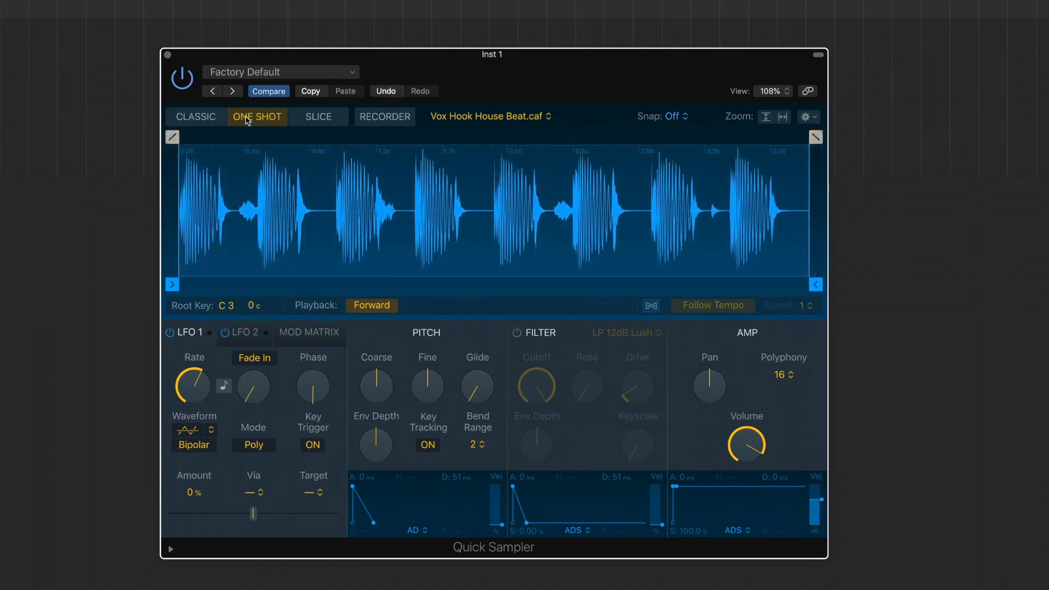
click(319, 117)
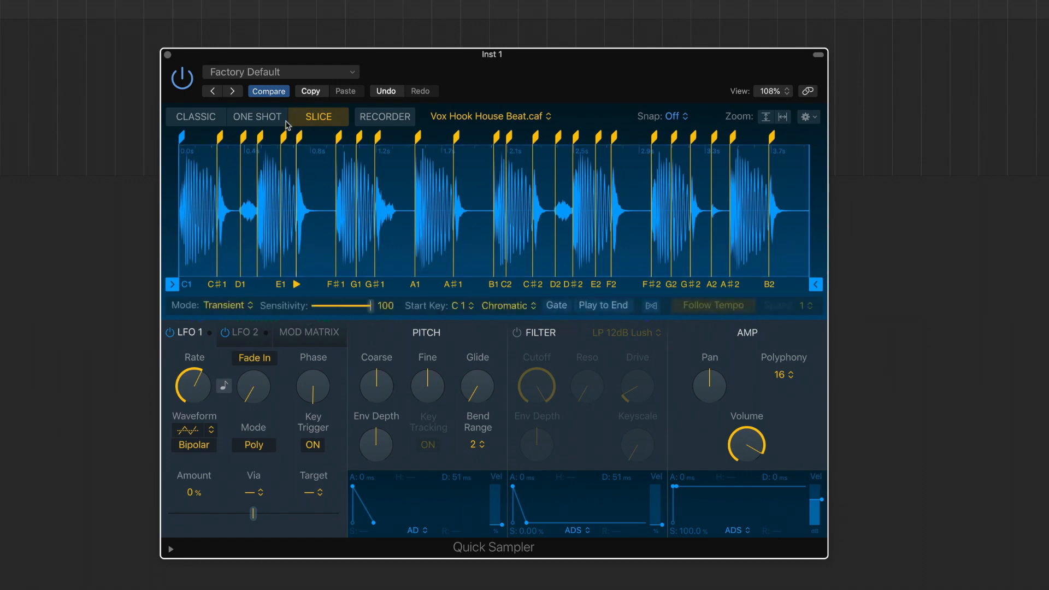
double_click(283, 136)
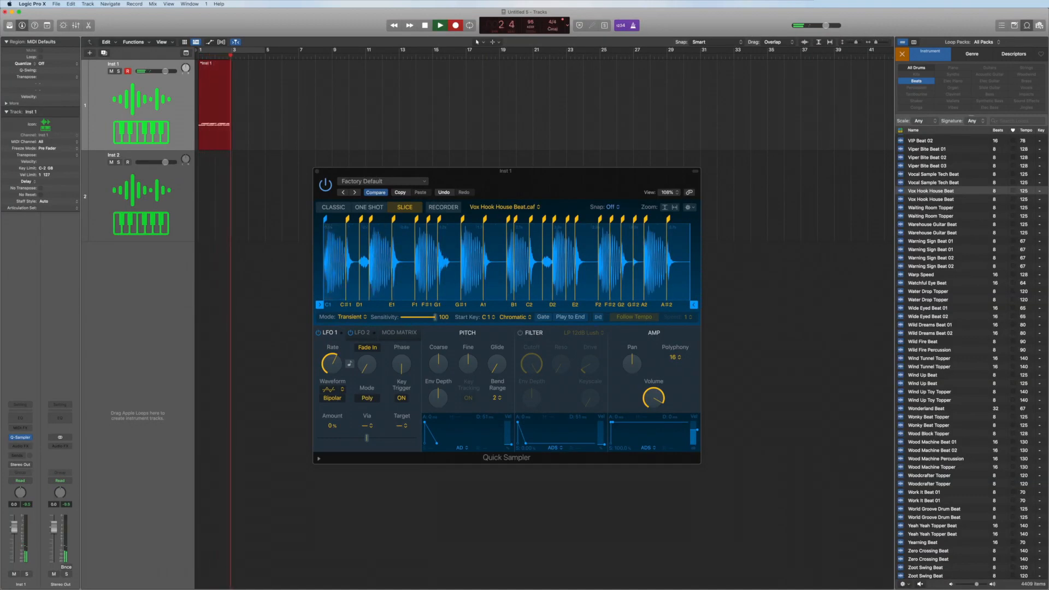
Stop recording the sliced performance and quantize the recorded Inst 1 region to 1/16 Note
key(space)
click(315, 89)
click(221, 80)
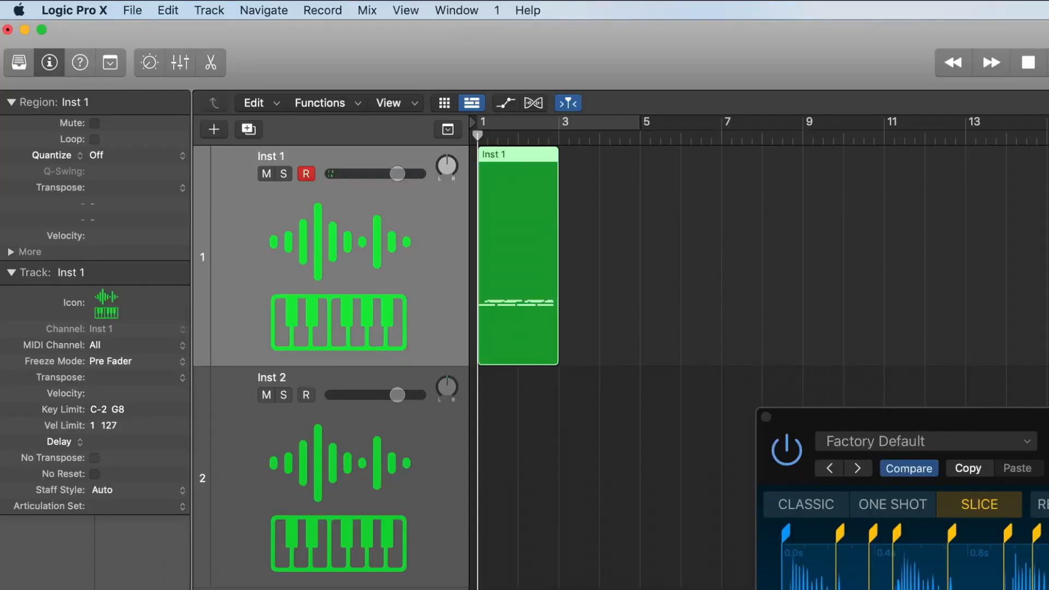
click(147, 156)
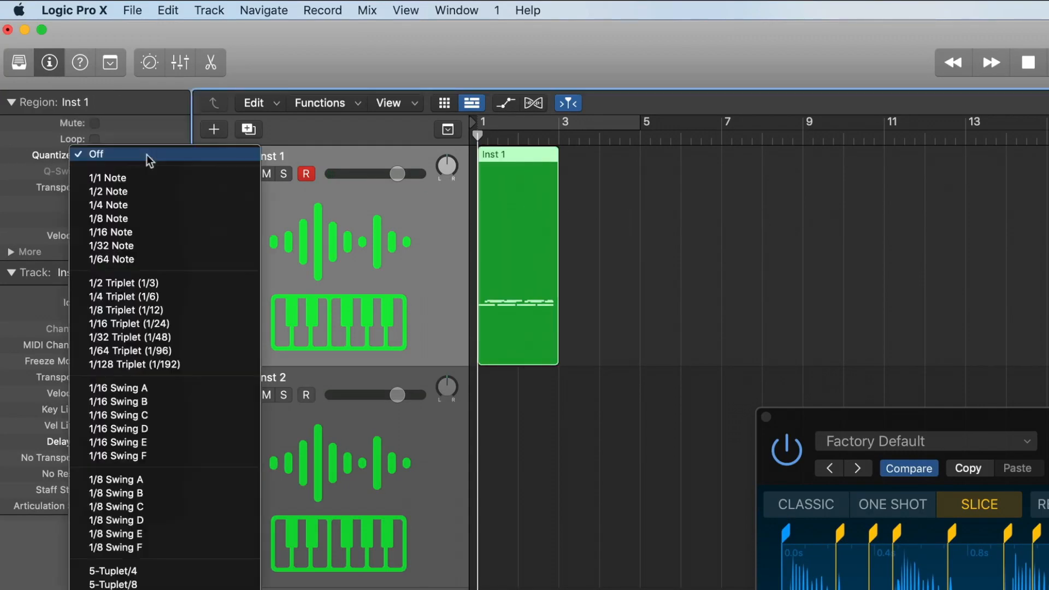
click(140, 236)
Cycle over the recorded region, then enable Quick Sampler's filter and lower its cutoff to about 66%
drag(483, 124, 559, 127)
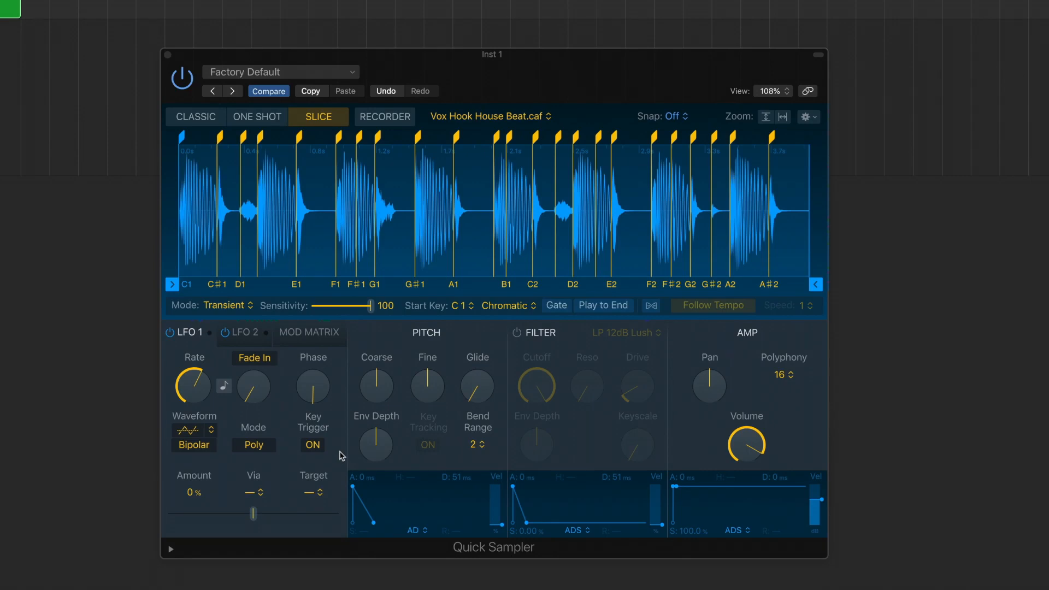
click(518, 333)
drag(535, 383, 524, 449)
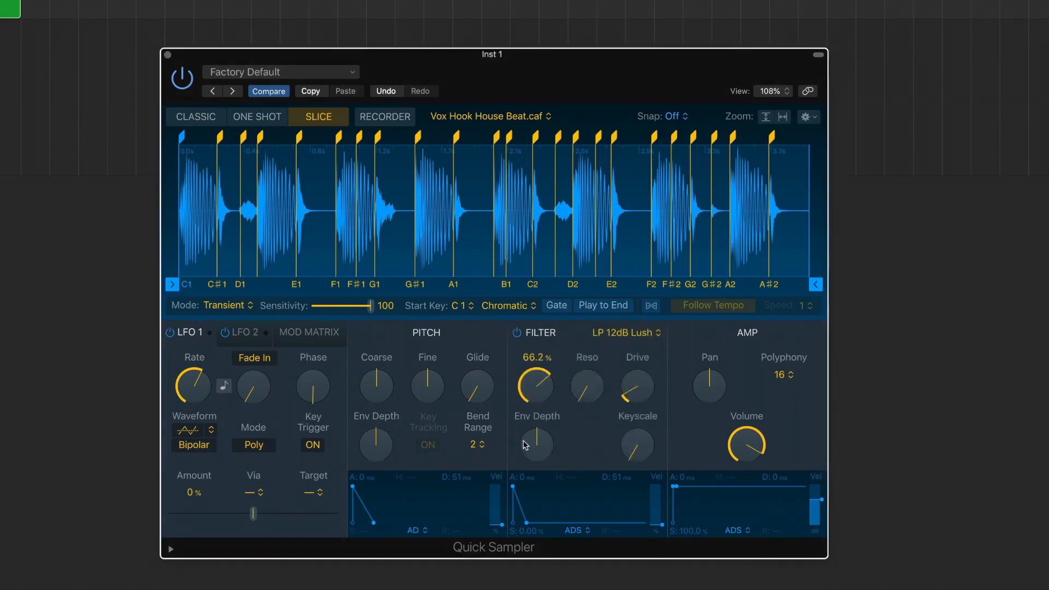
Switch Quick Sampler's filter type to LP 24dB Lush, set its drive to about 10% and envelope depth to about +37%
click(646, 335)
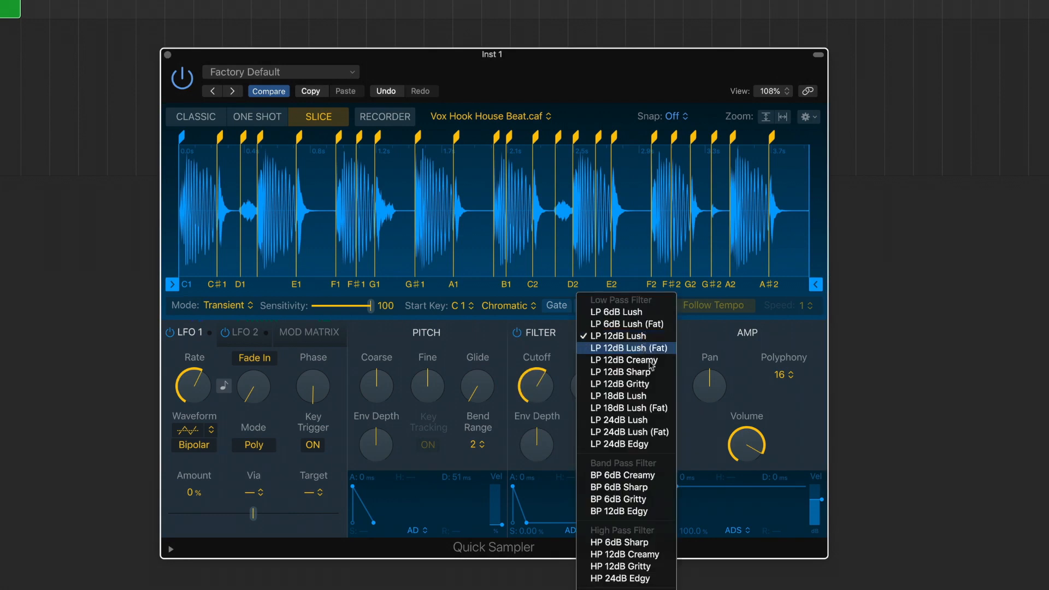
click(623, 420)
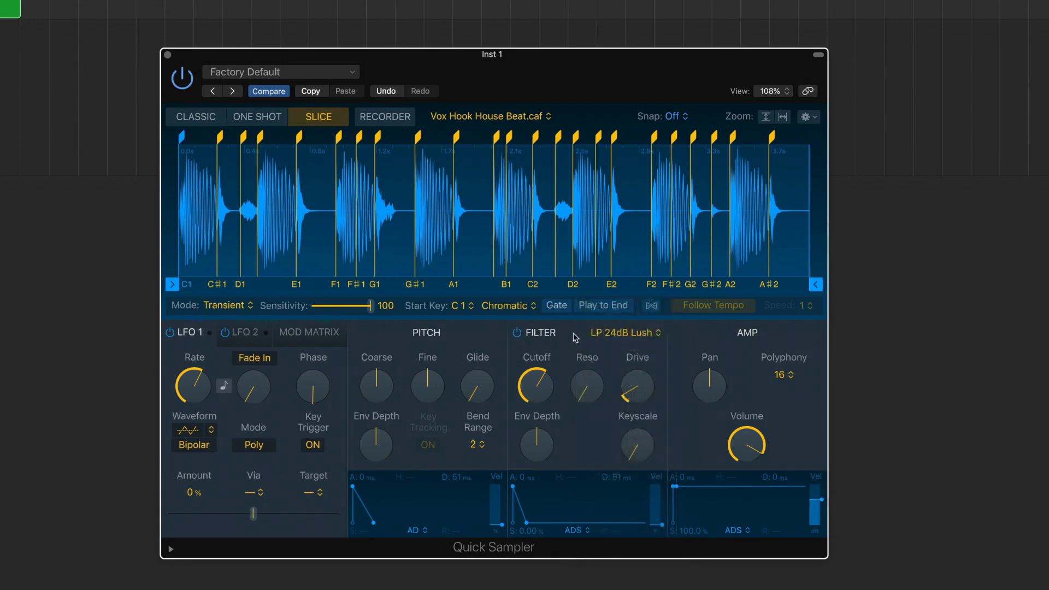
drag(540, 440, 533, 382)
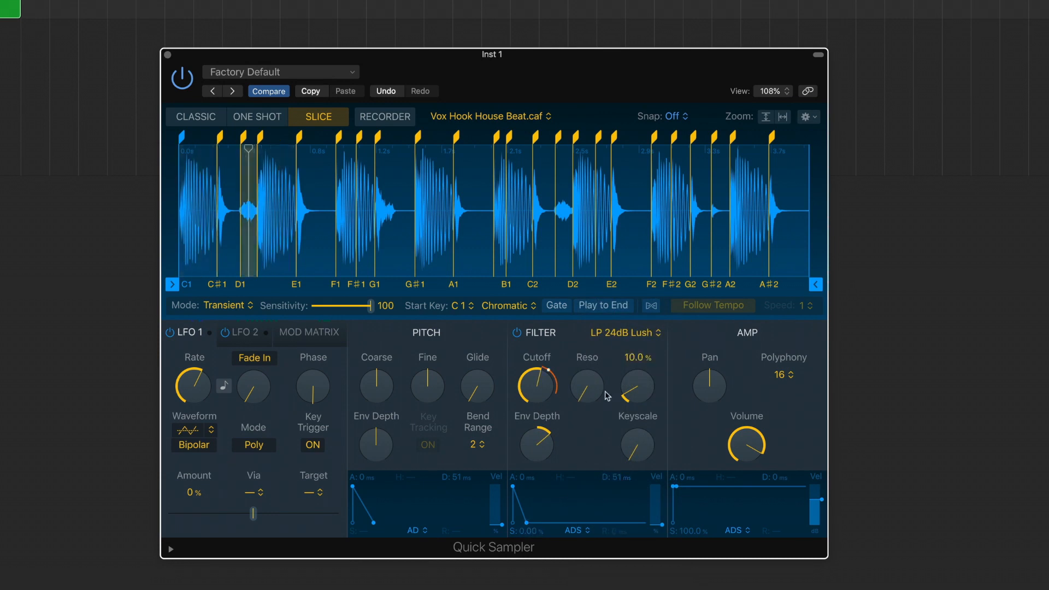
drag(630, 390, 634, 387)
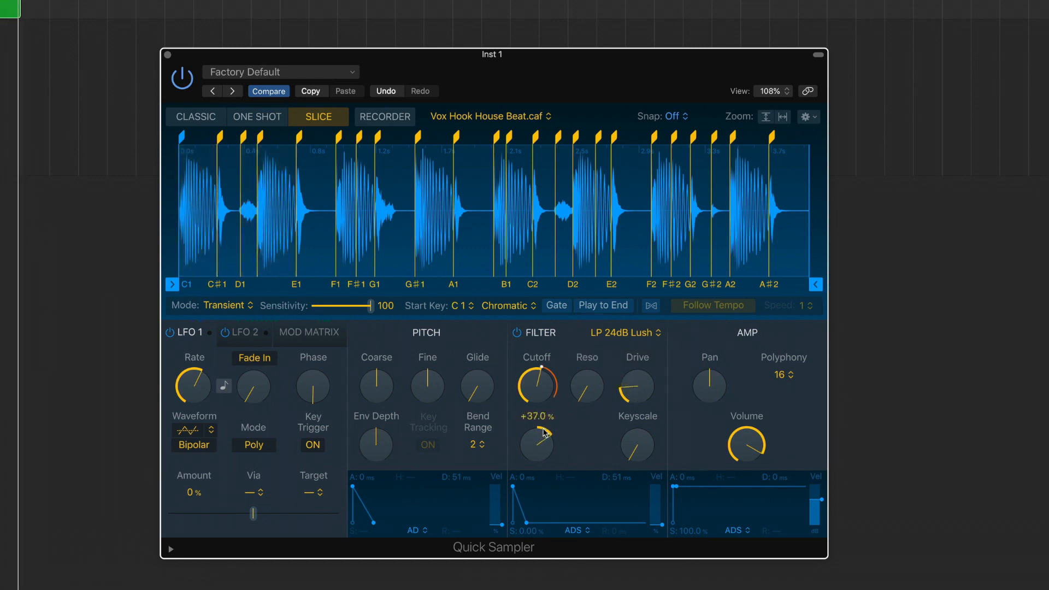
drag(547, 416, 547, 416)
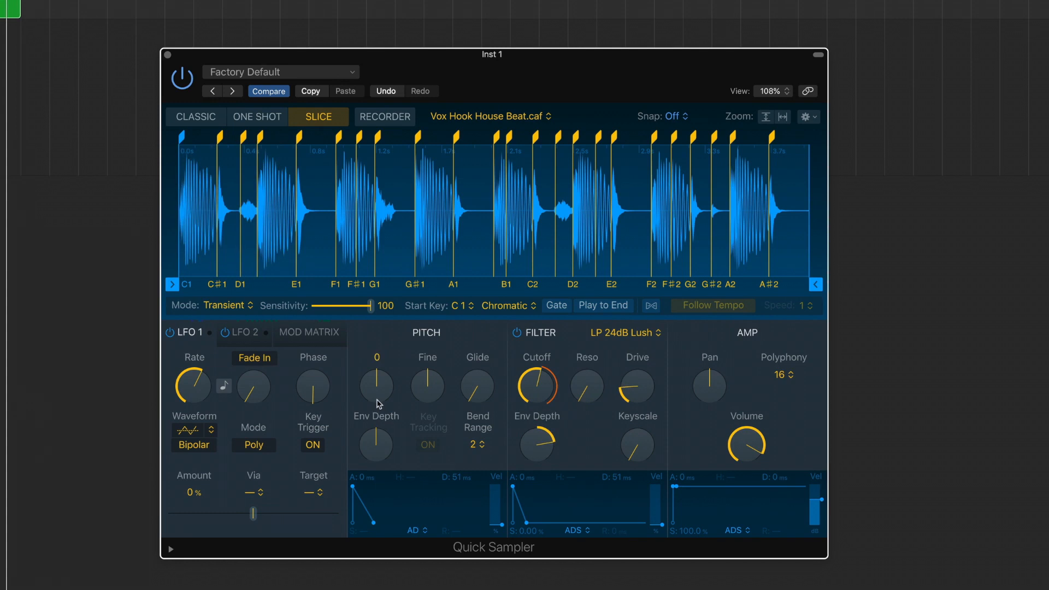
Lengthen the pitch envelope decay to about 498 ms and adjust the pitch envelope depth
drag(376, 424, 381, 407)
mouse_move(376, 522)
mouse_down()
mouse_move(431, 504)
mouse_move(387, 523)
mouse_up()
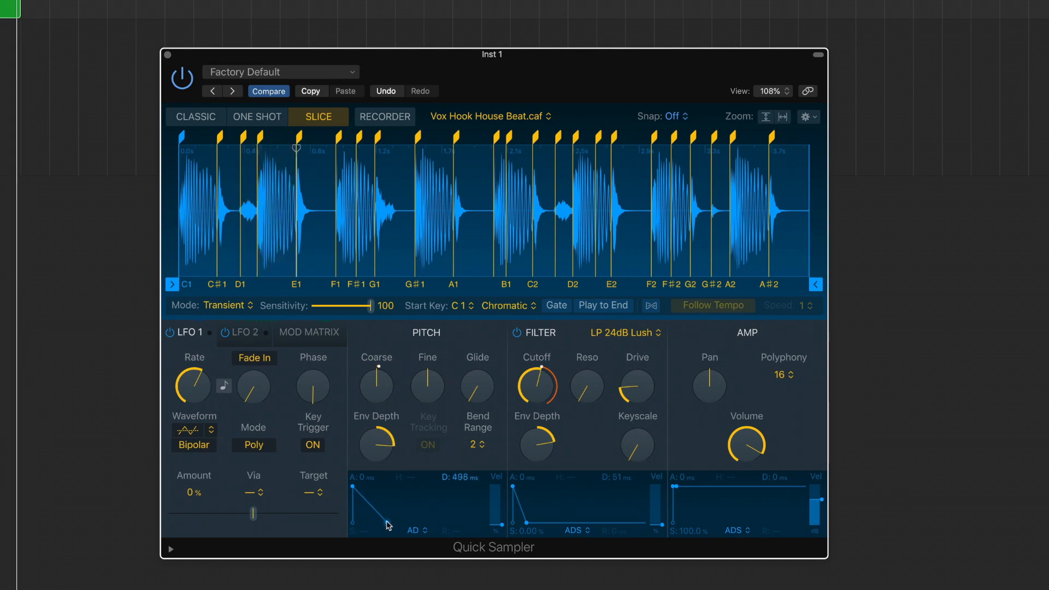
drag(377, 448, 376, 463)
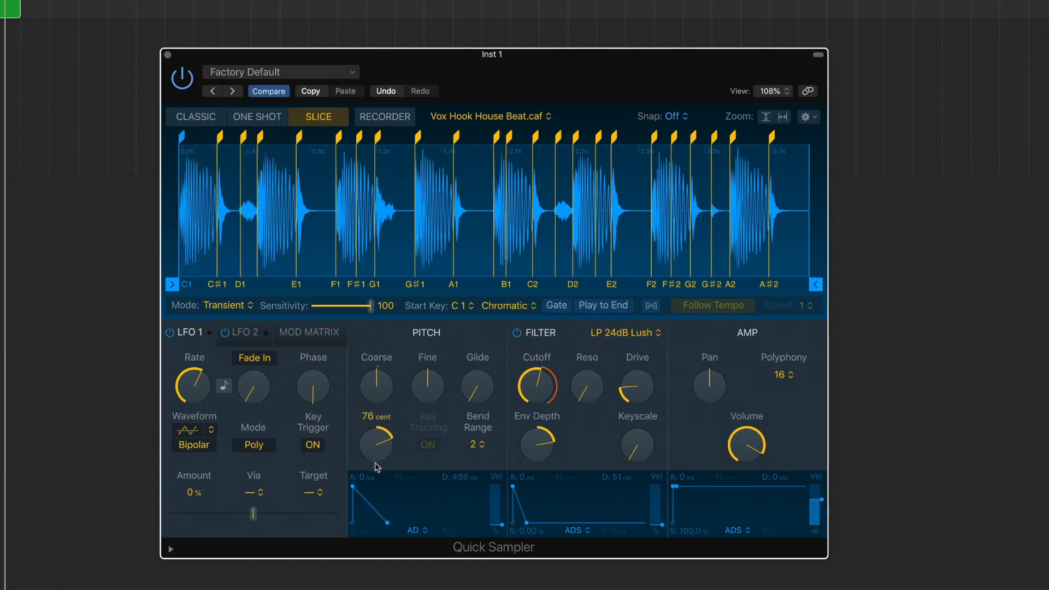
drag(375, 458, 370, 488)
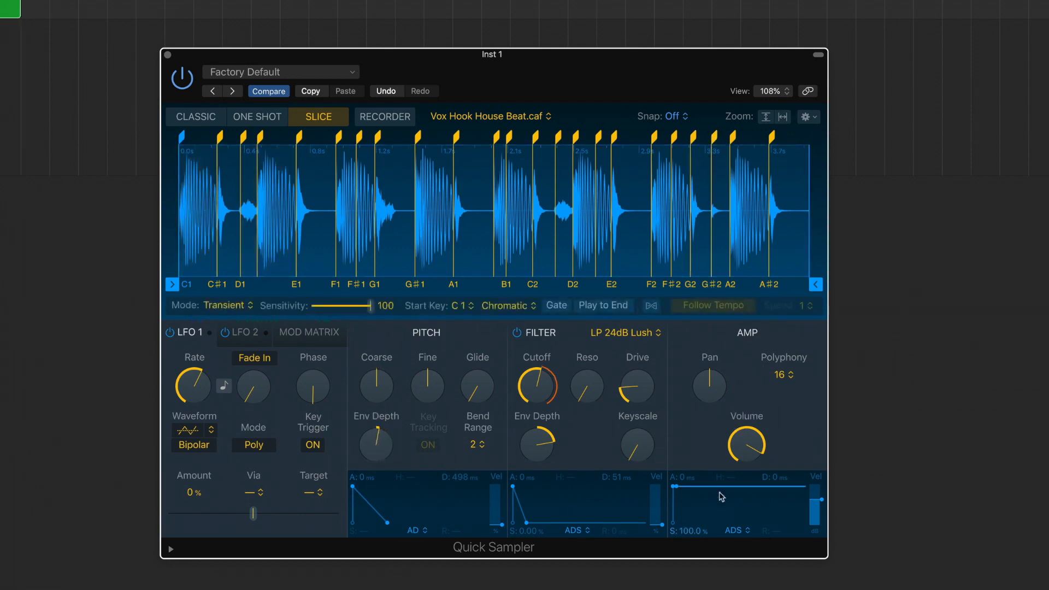
Lower the amp envelope's sustain to 0% and switch the amp envelope to AHDS mode
drag(691, 533, 691, 580)
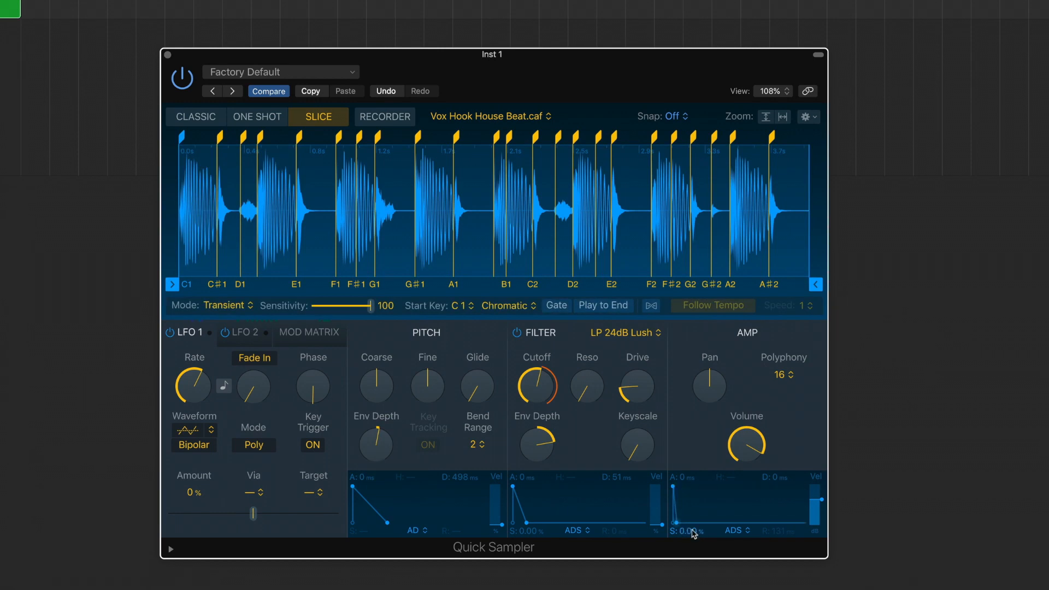
mouse_move(782, 477)
mouse_down()
mouse_move(782, 448)
mouse_move(782, 470)
mouse_up()
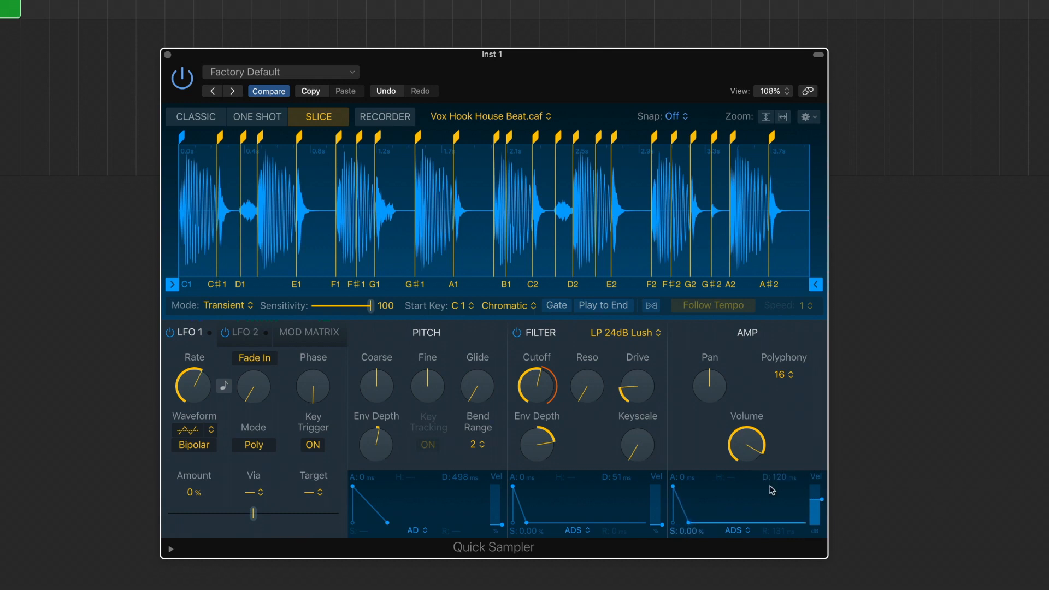
click(746, 533)
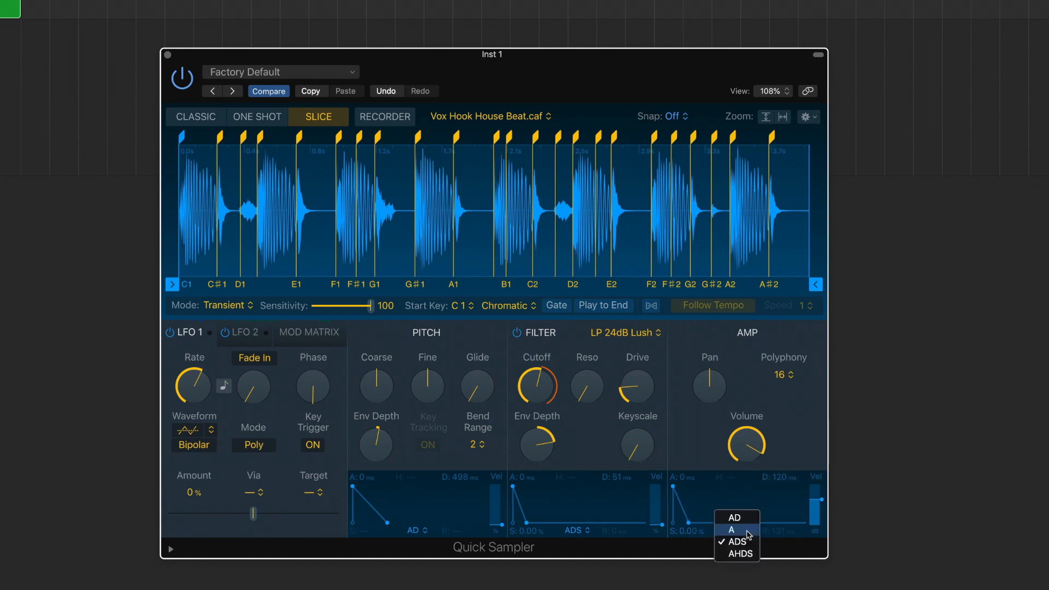
click(747, 553)
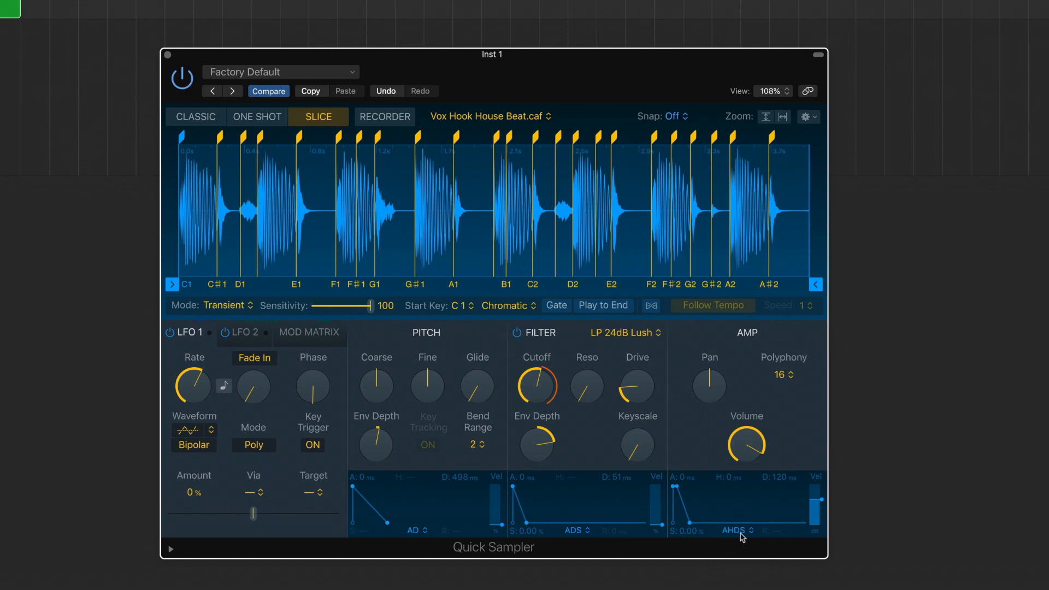
click(739, 533)
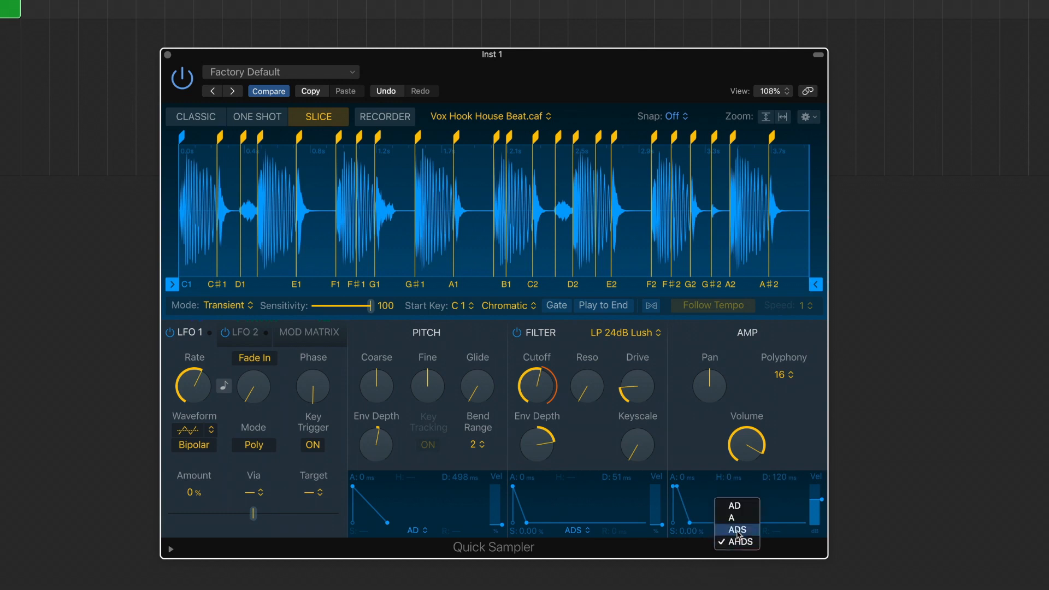
click(711, 462)
Set the amp envelope's attack to about 0.56 ms and its decay to about 435 ms
drag(687, 481, 687, 475)
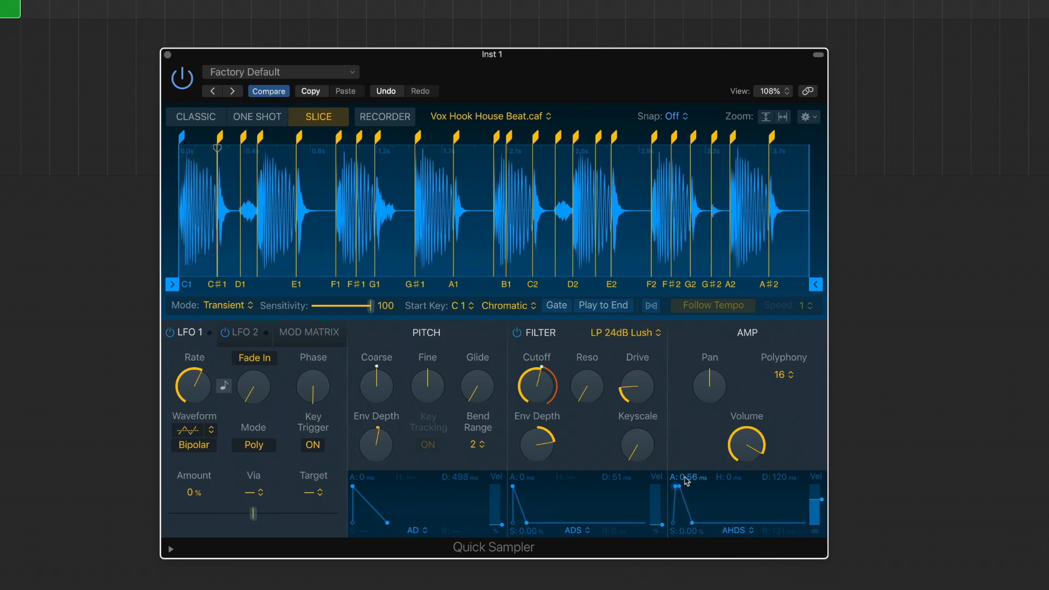
drag(775, 481, 775, 475)
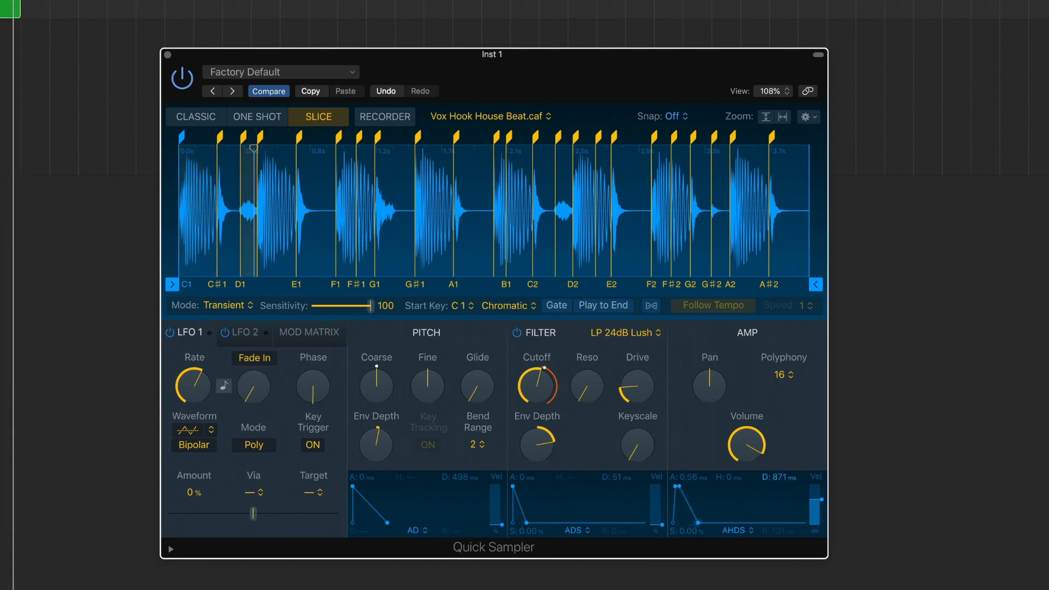
mouse_move(775, 476)
mouse_down()
mouse_move(775, 459)
mouse_move(783, 481)
mouse_up()
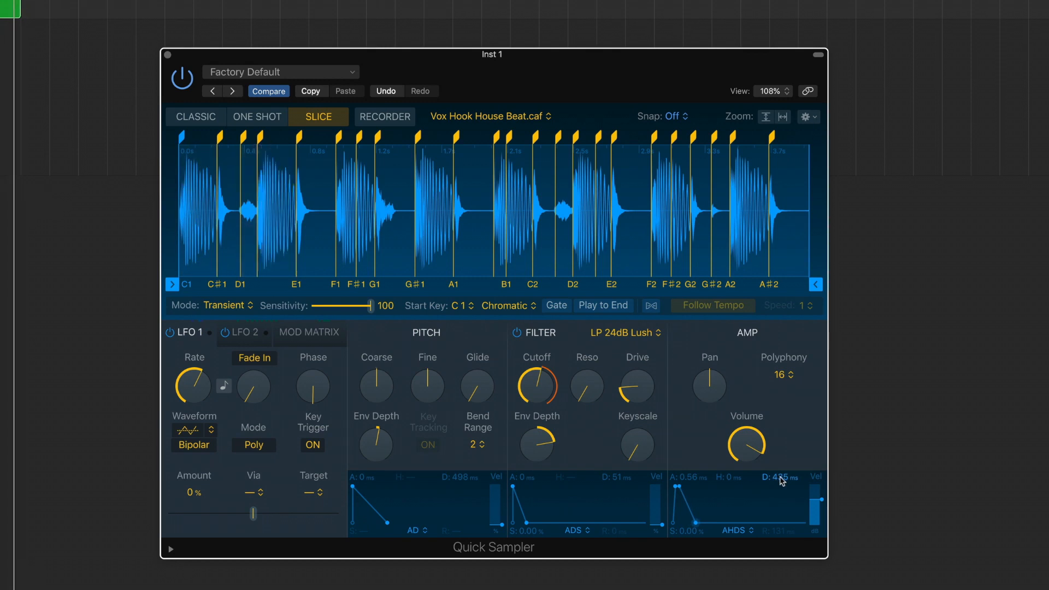
Close Quick Sampler and open the Sampler plug-in on the Inst 2 track
click(167, 54)
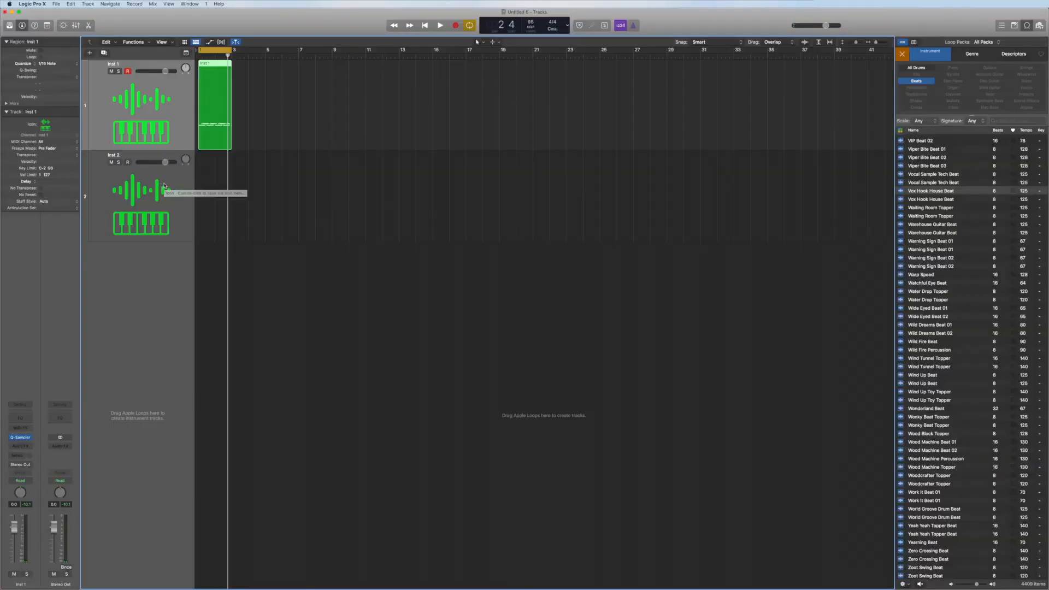
click(164, 186)
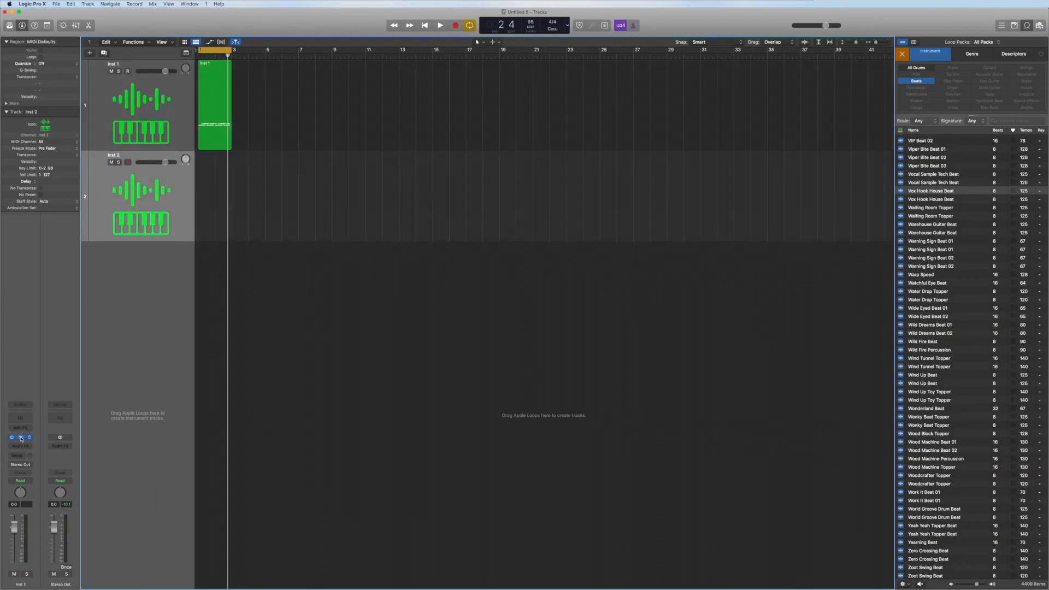
click(22, 439)
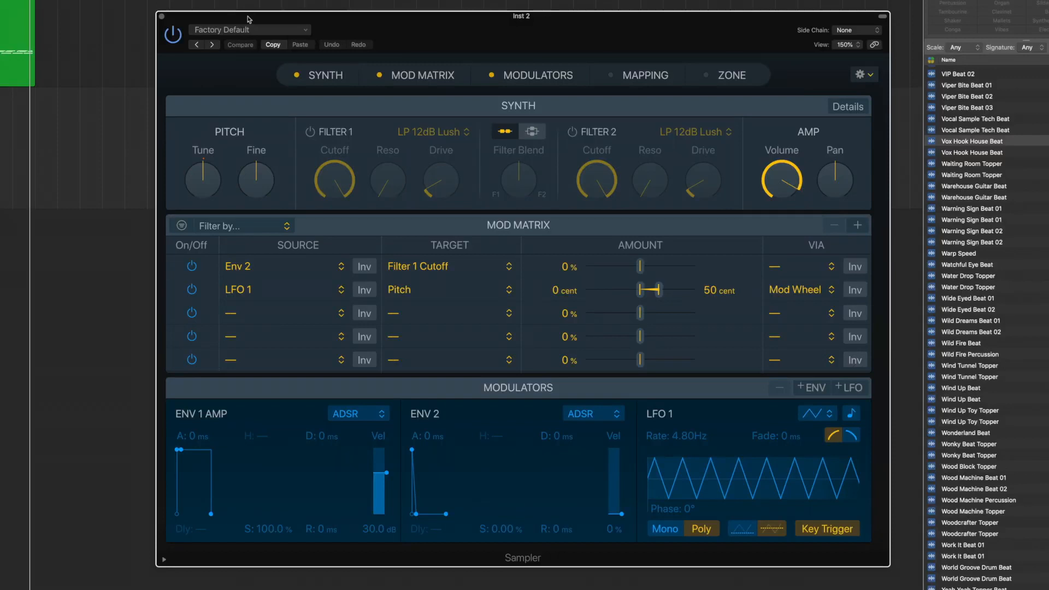
drag(248, 15, 172, 11)
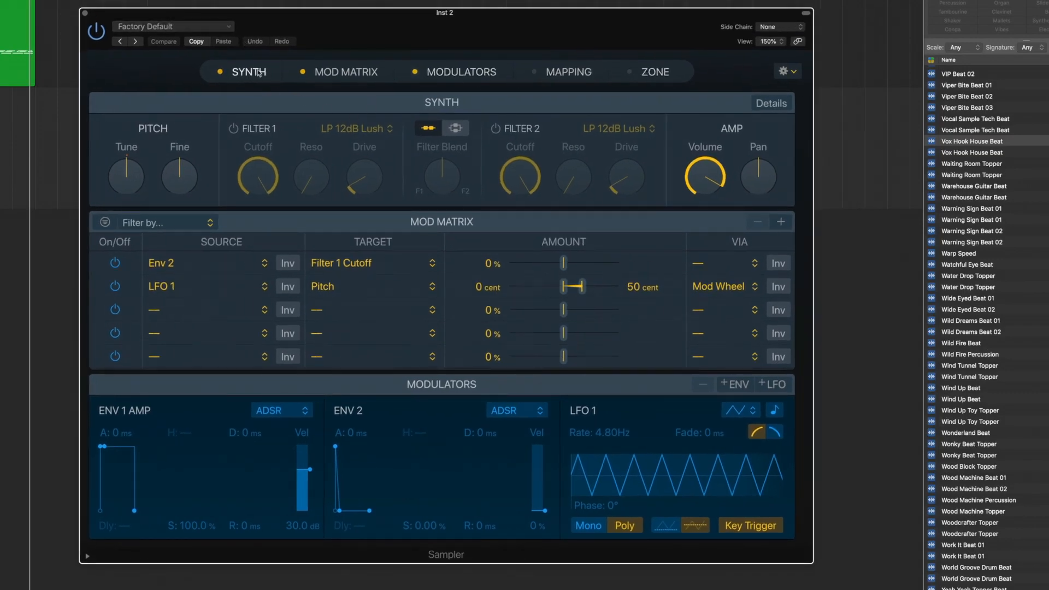
Toggle Sampler's Synth, Mod Matrix and Modulators sections off and back on
click(221, 72)
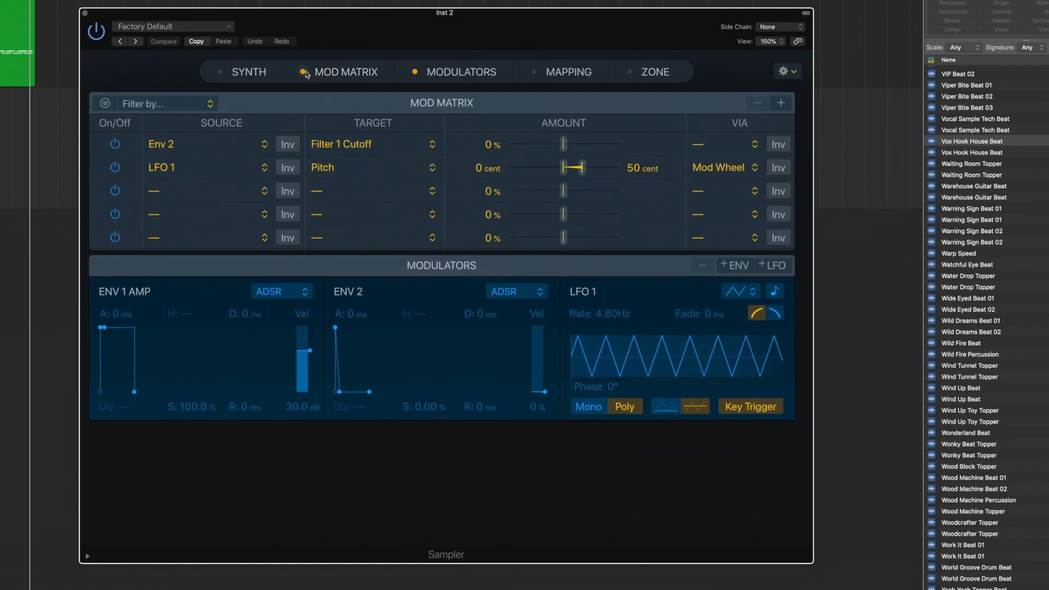
click(302, 72)
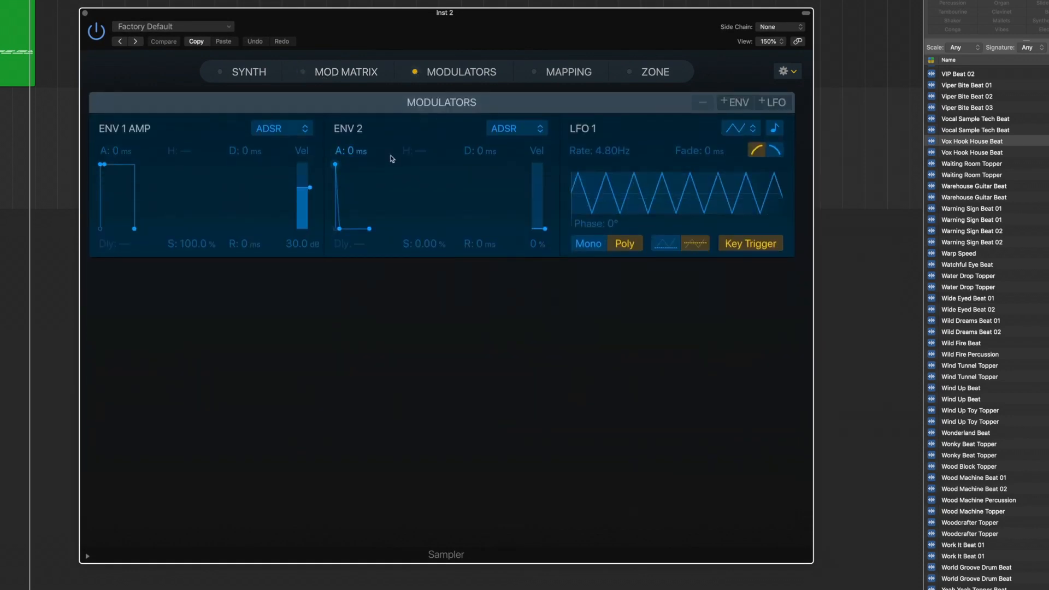
click(220, 71)
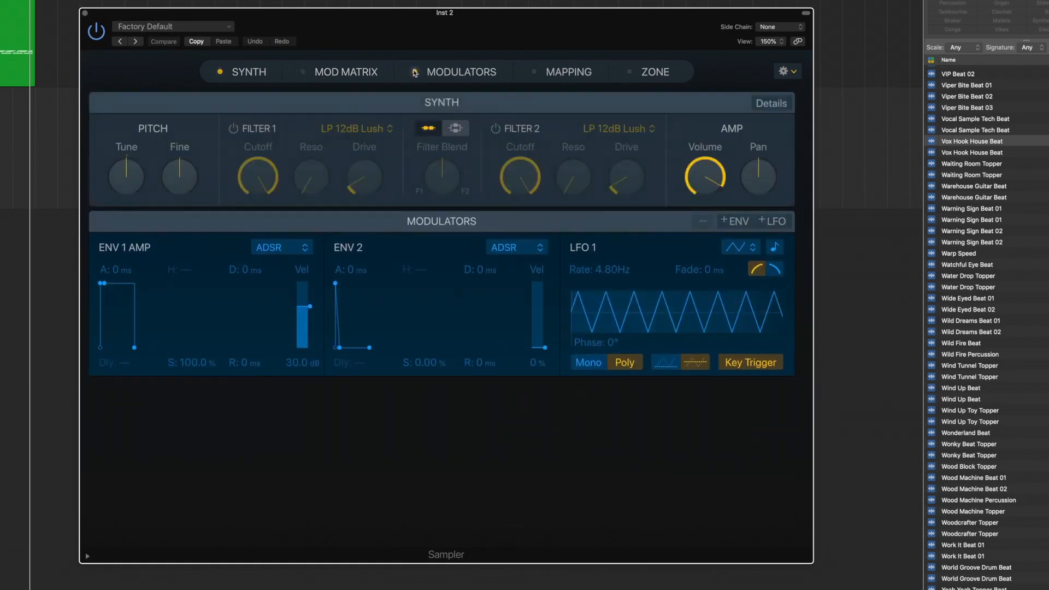
click(415, 71)
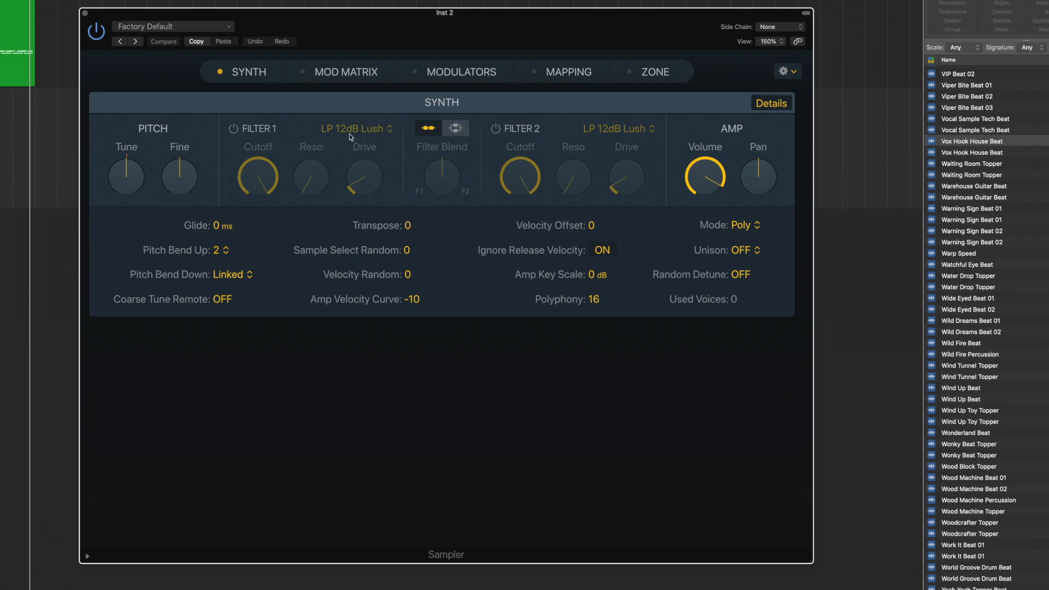
click(302, 73)
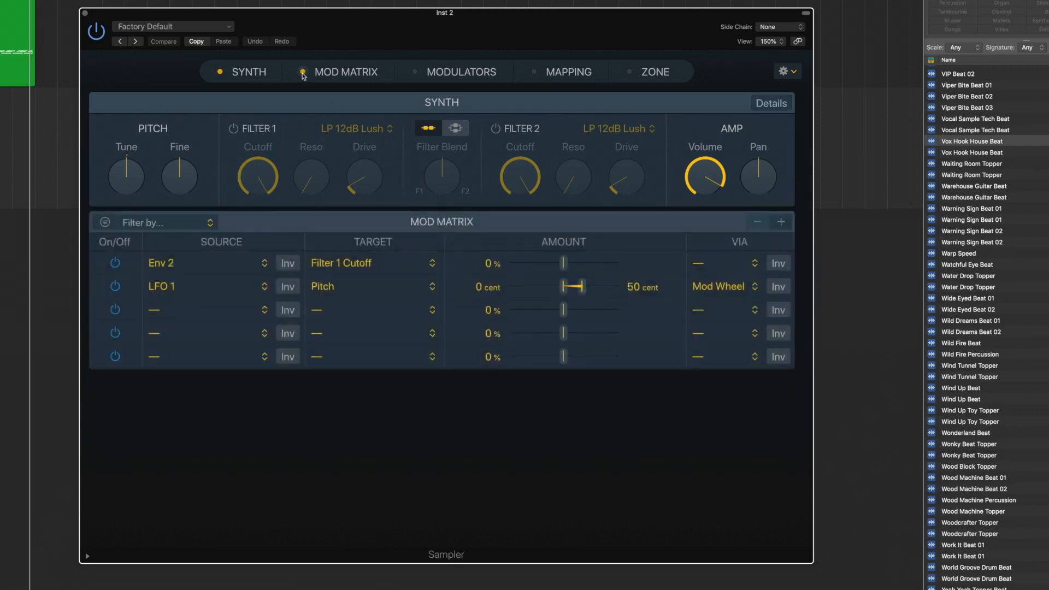
click(416, 73)
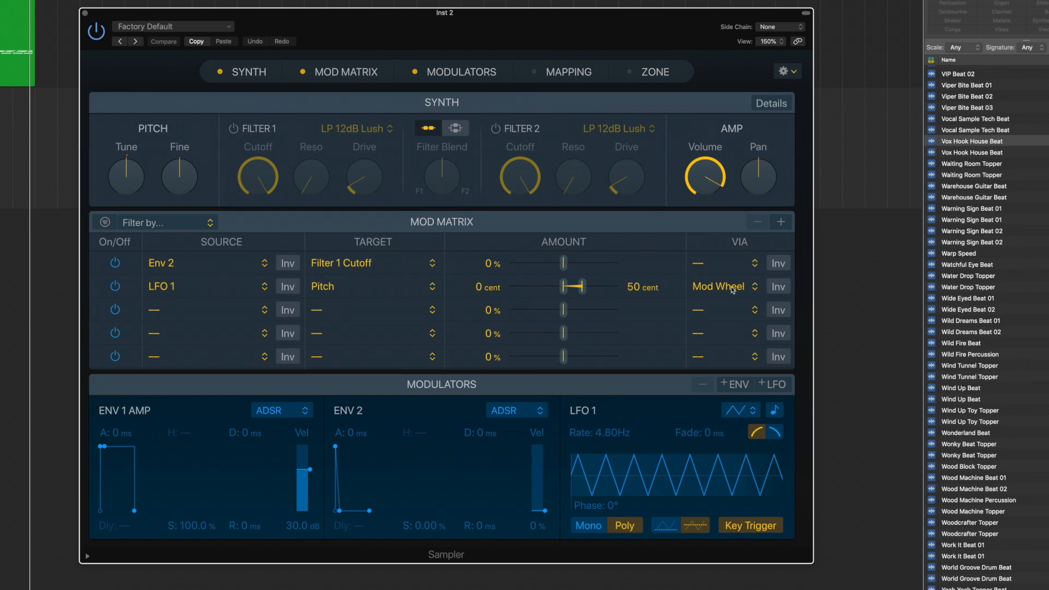
Add three more envelopes and two more LFOs to the Modulators section
click(739, 385)
scroll(743, 355, down, 3)
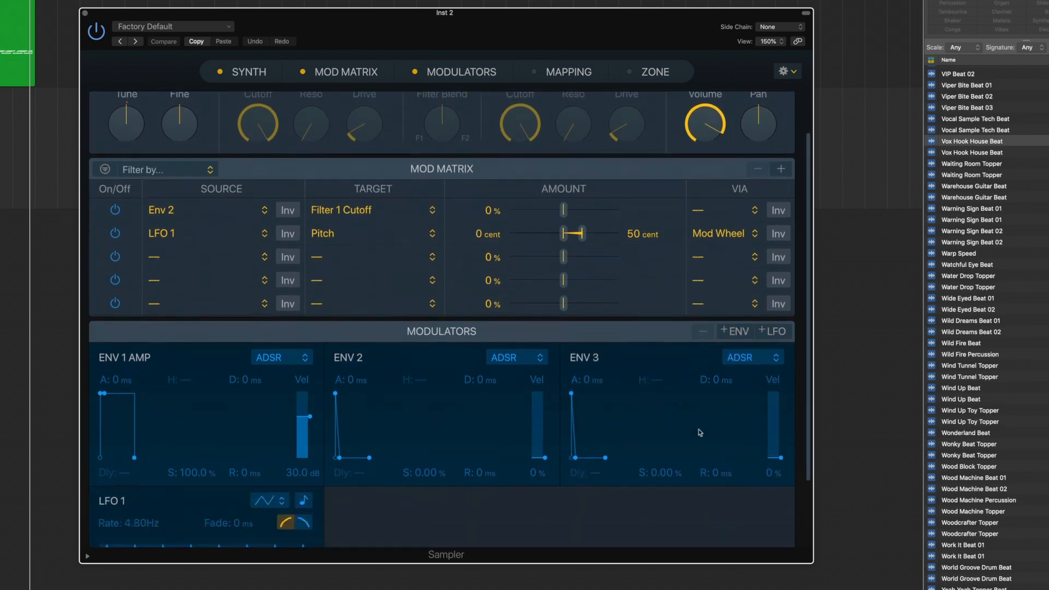
click(741, 302)
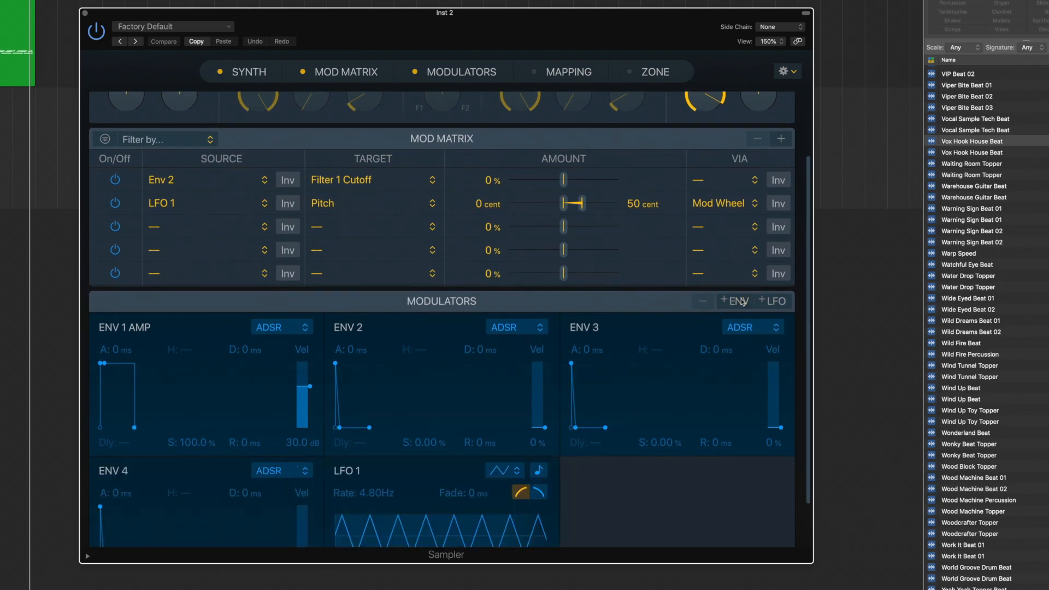
click(743, 302)
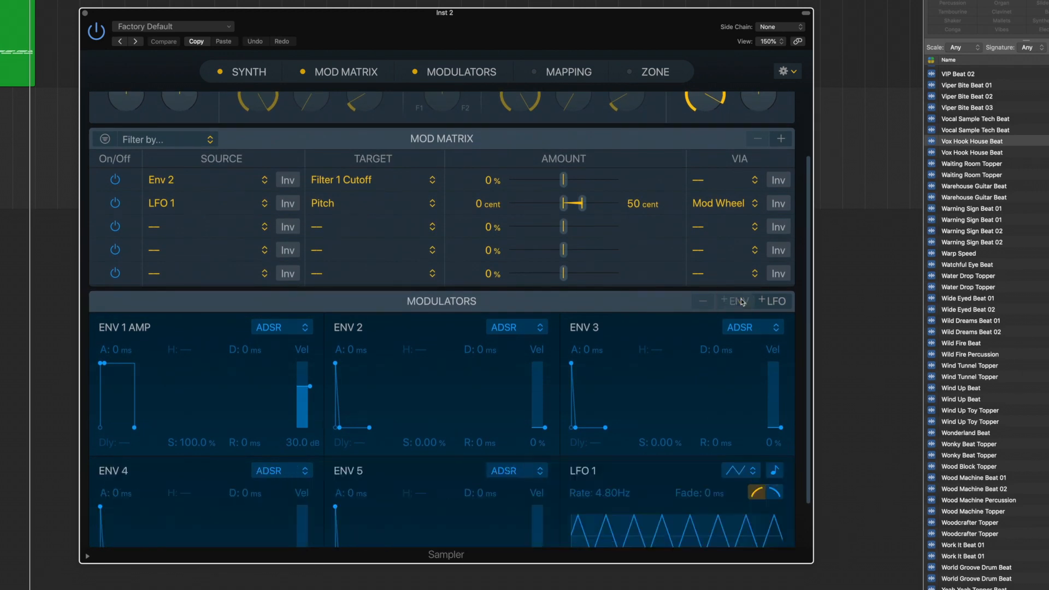
click(775, 302)
scroll(770, 284, down, 5)
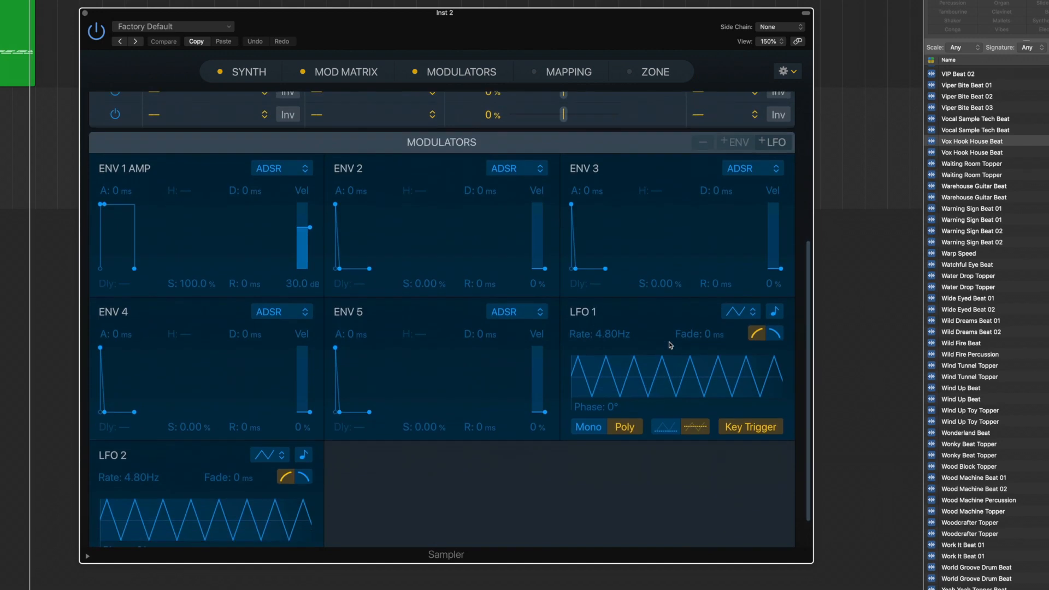
click(772, 101)
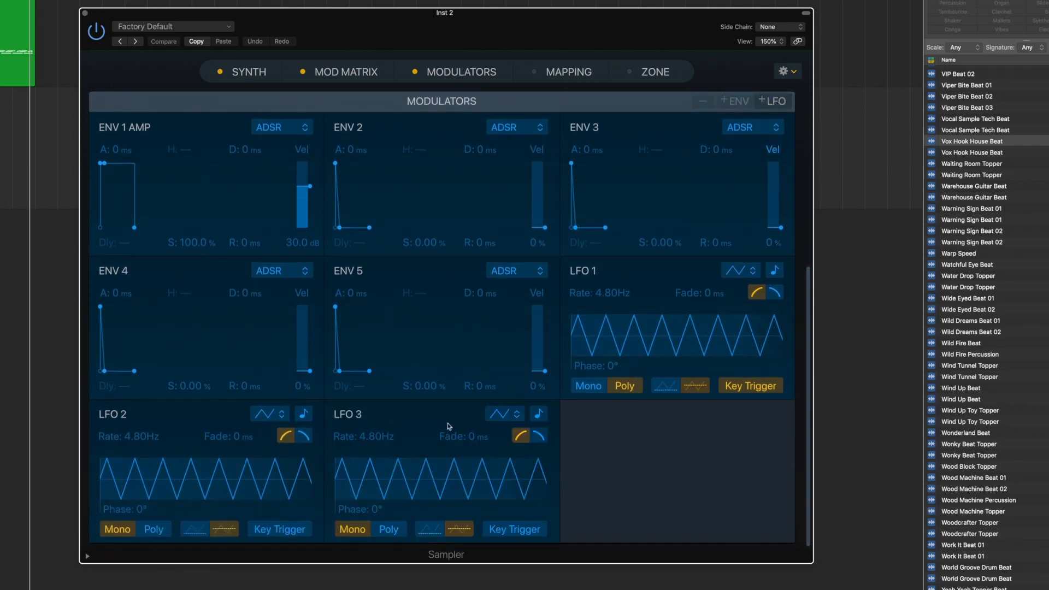
Hide the Modulators section, show the Mapping section and switch the mapping editor to Group view
click(476, 79)
click(560, 74)
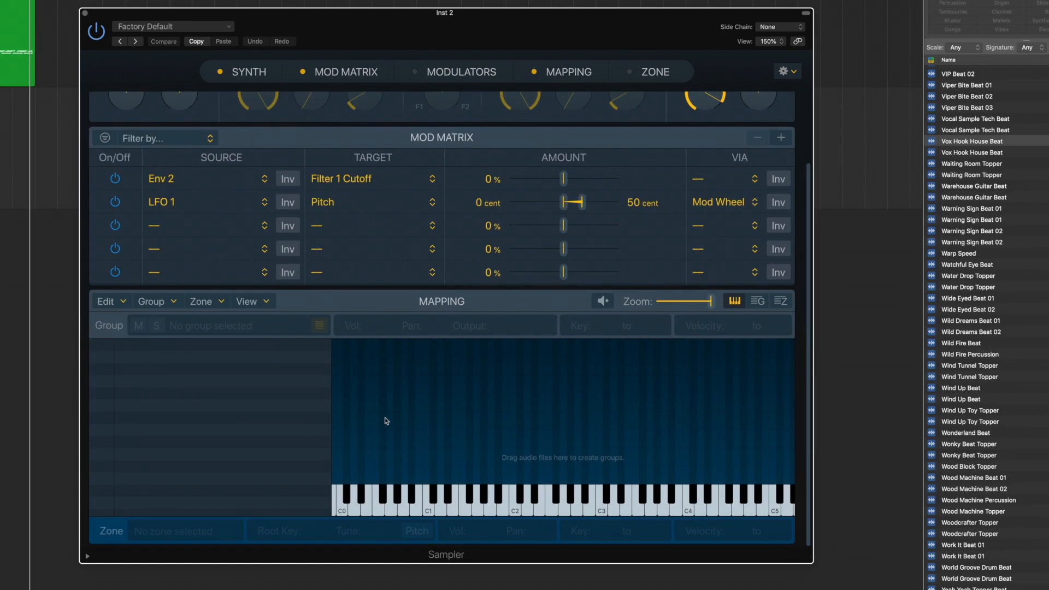
click(780, 302)
click(758, 303)
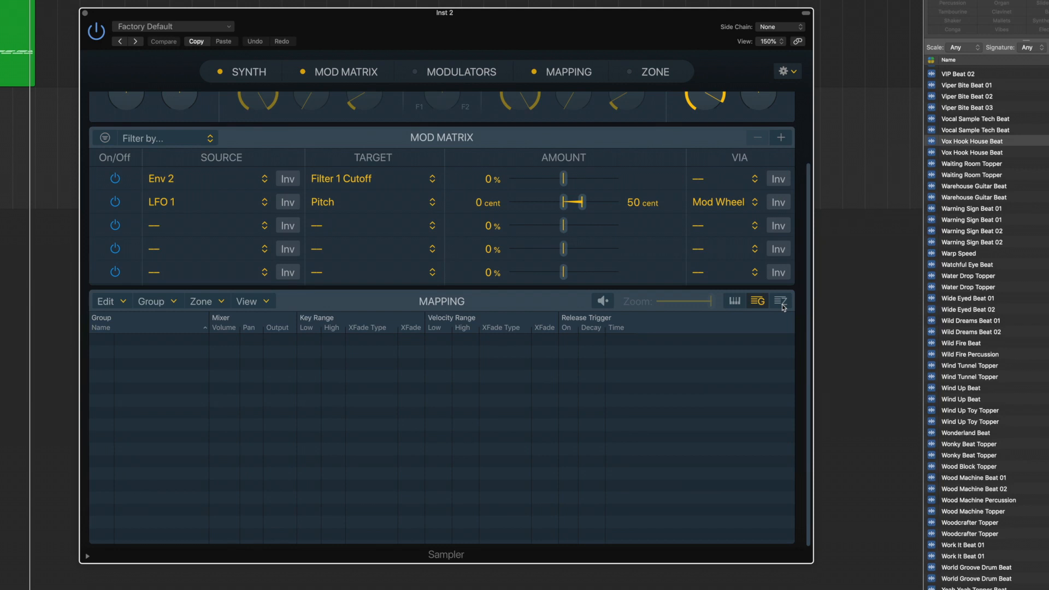
Open the Project browser listing the project's audio files
scroll(731, 422, up, 4)
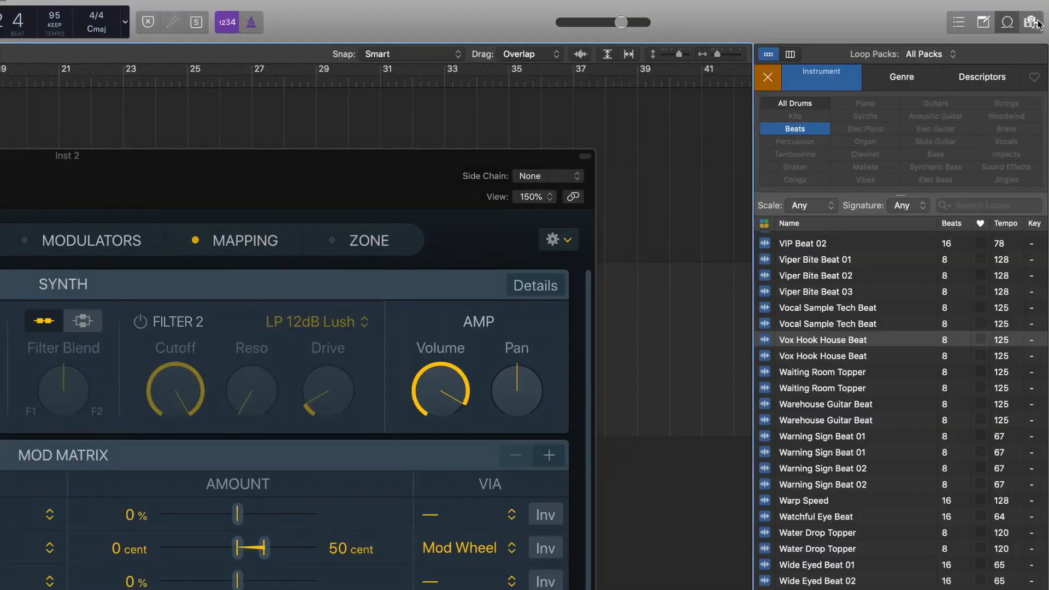
click(1035, 23)
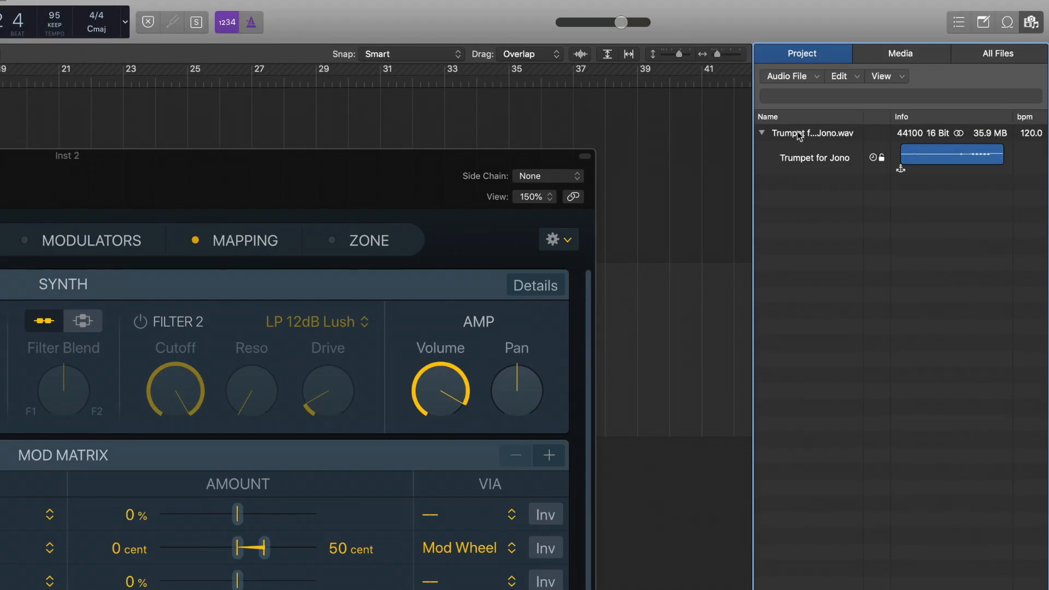
Load Trumpet for Jono.wav into Sampler as one zone per note and show the mapping editor's zone list
drag(799, 135, 405, 284)
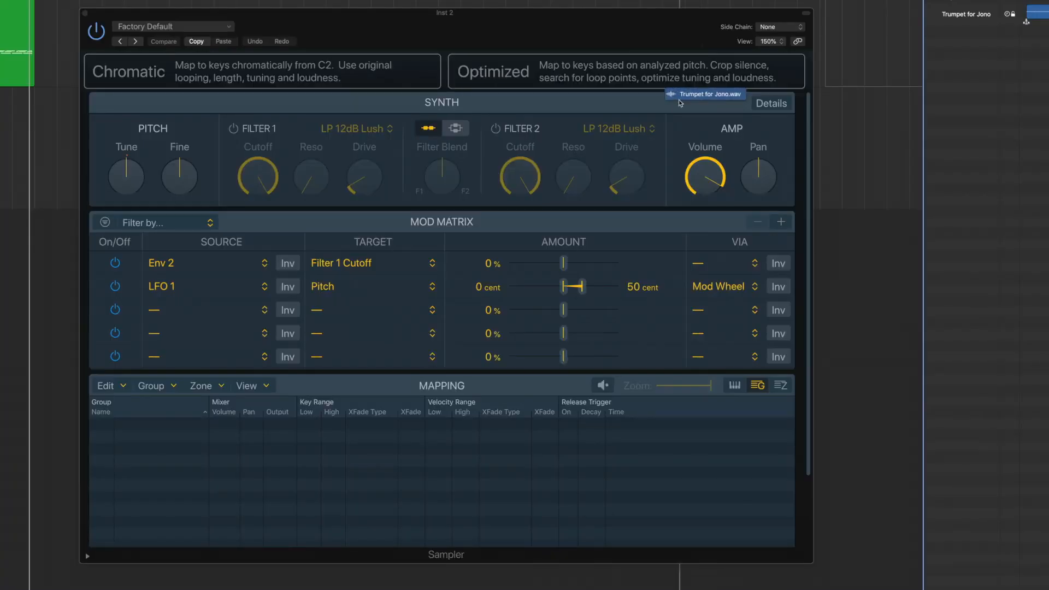
drag(680, 103, 719, 87)
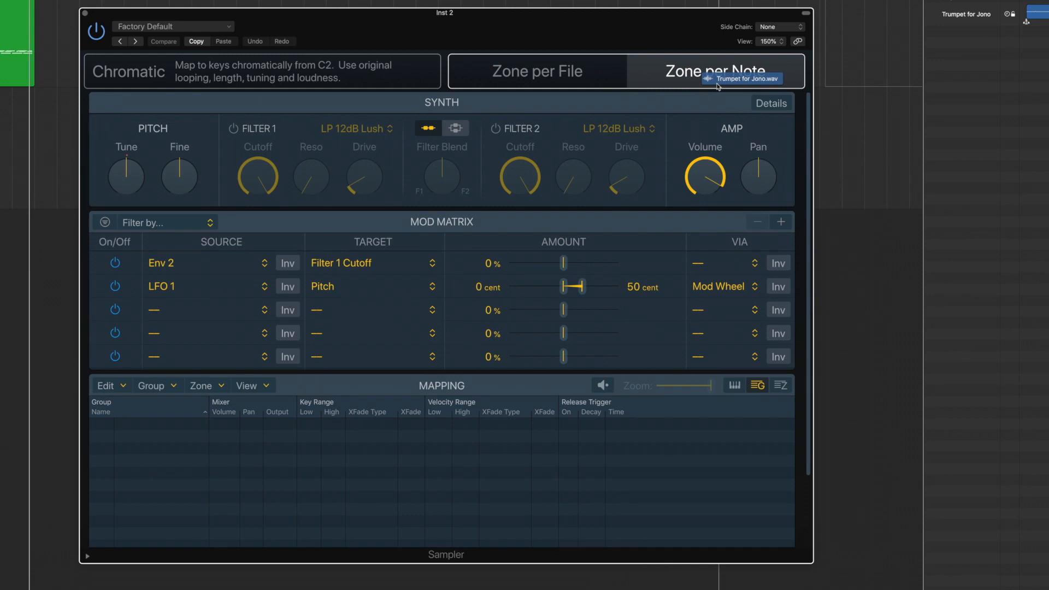
drag(718, 86, 718, 86)
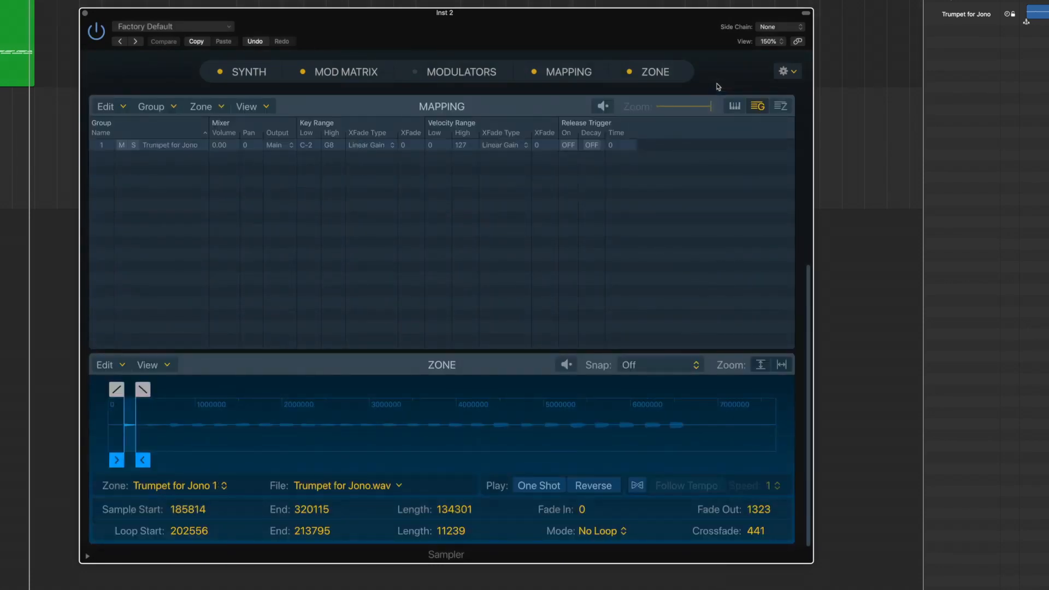
click(781, 107)
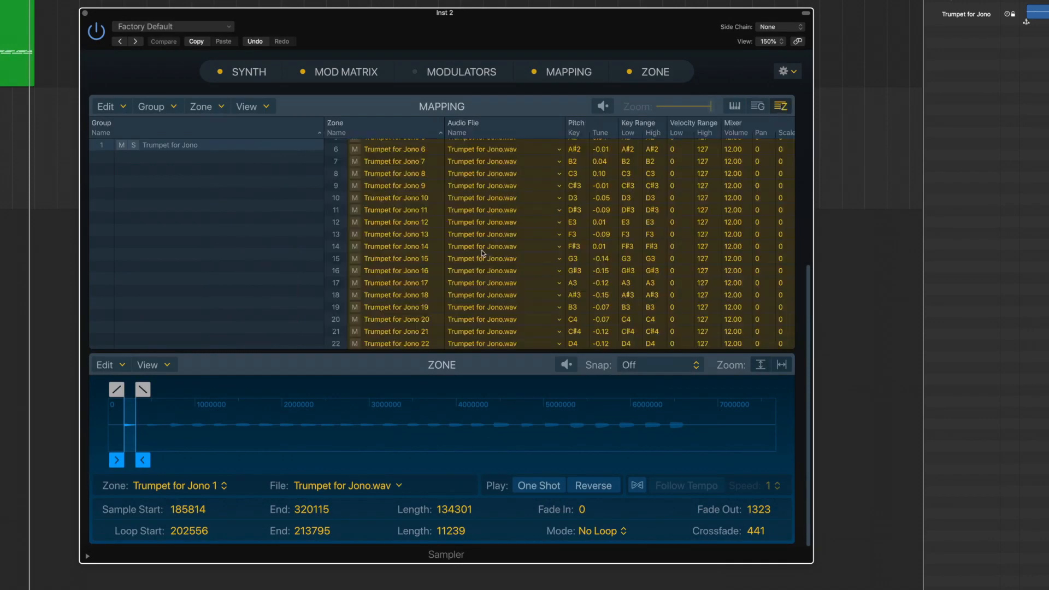
scroll(483, 253, up, 1)
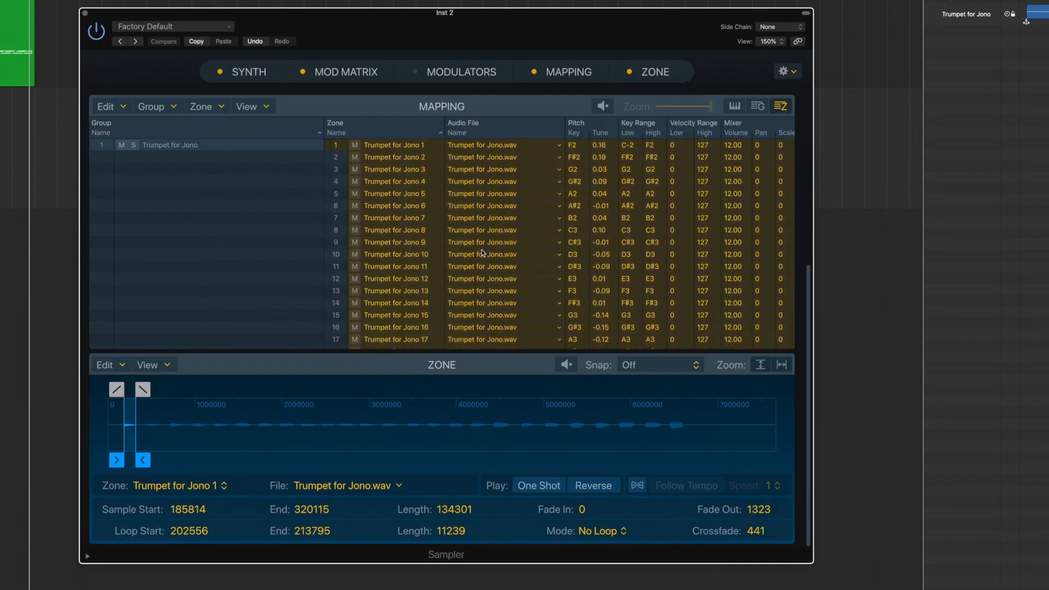
scroll(739, 172, down, 1)
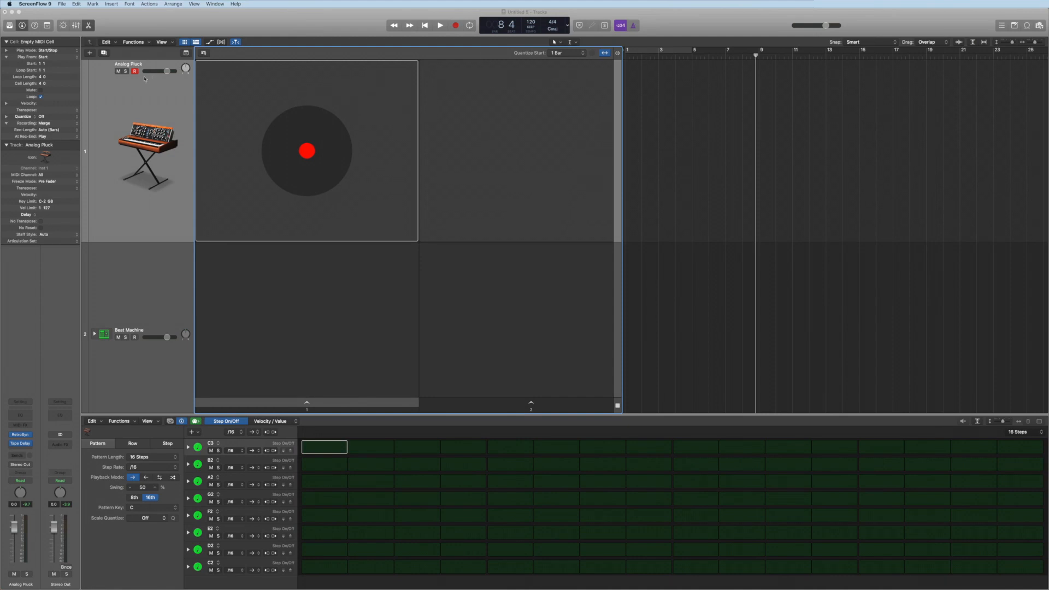
Create a pattern cell in the Analog Pluck track's first Live Loops cell and start it playing
click(143, 282)
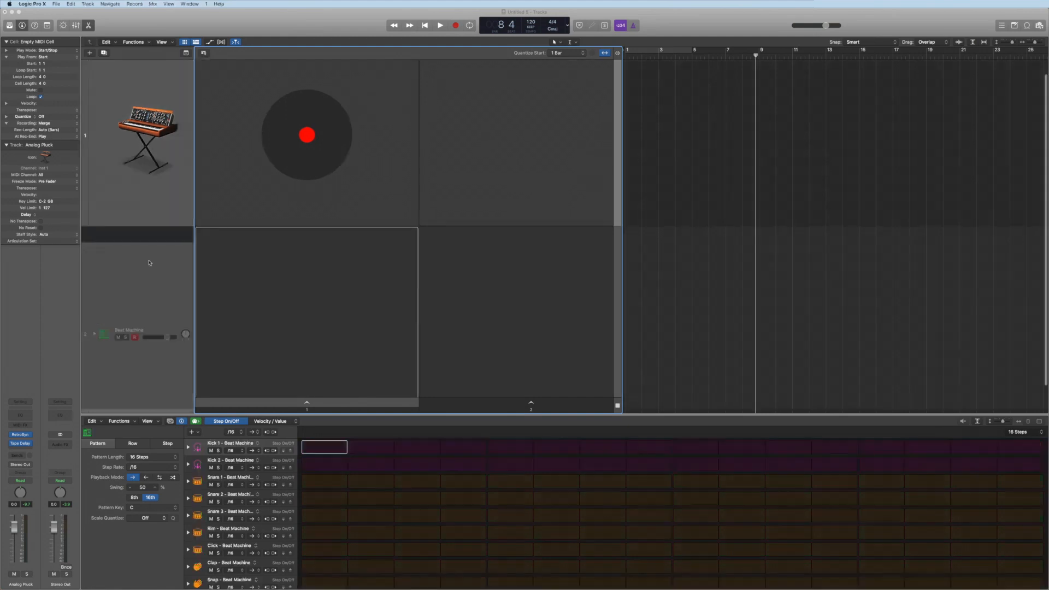
click(165, 89)
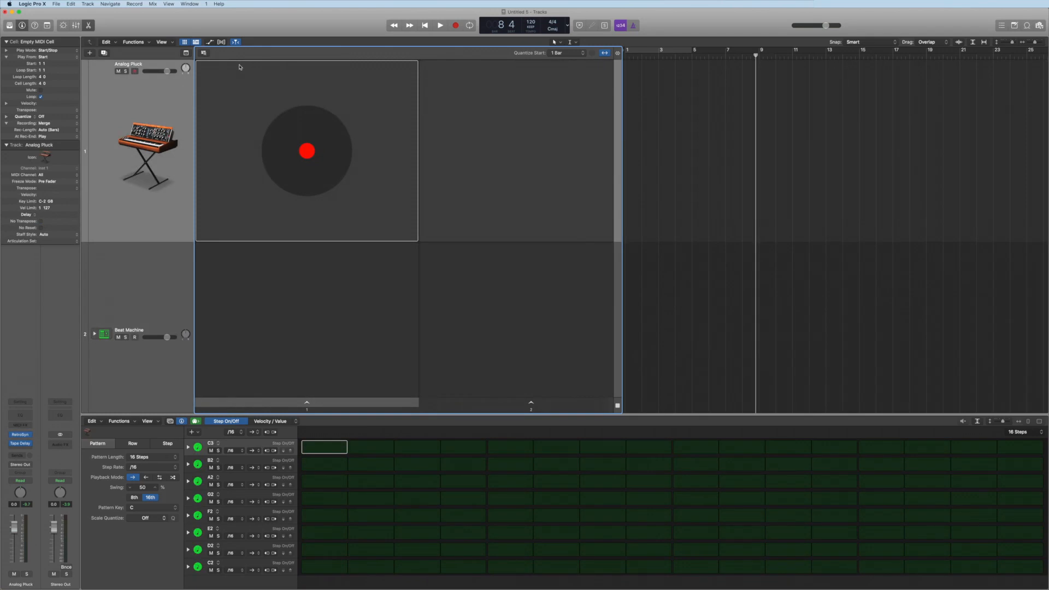
right_click(239, 66)
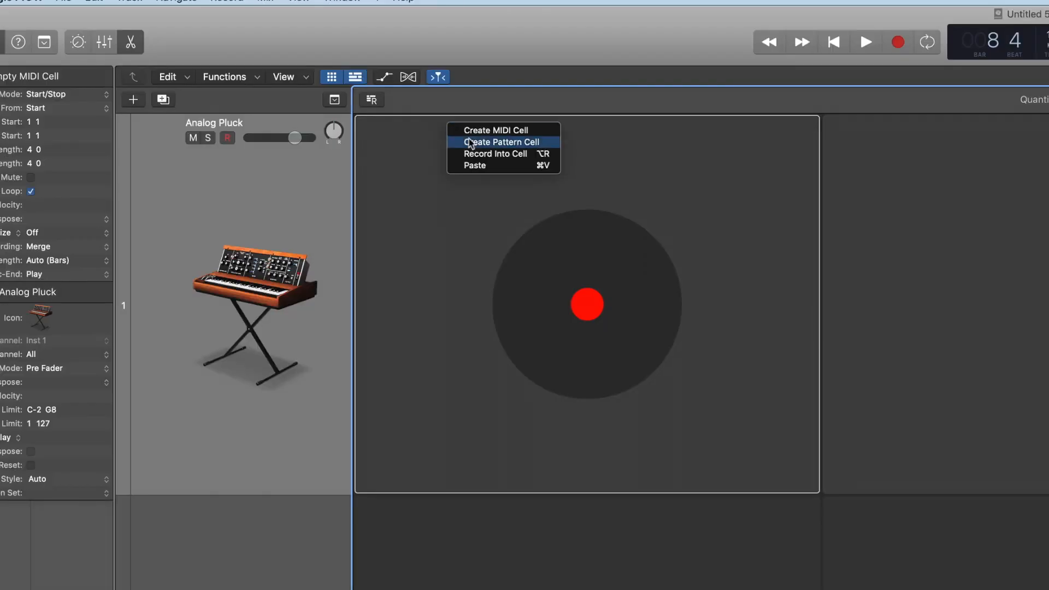
click(488, 144)
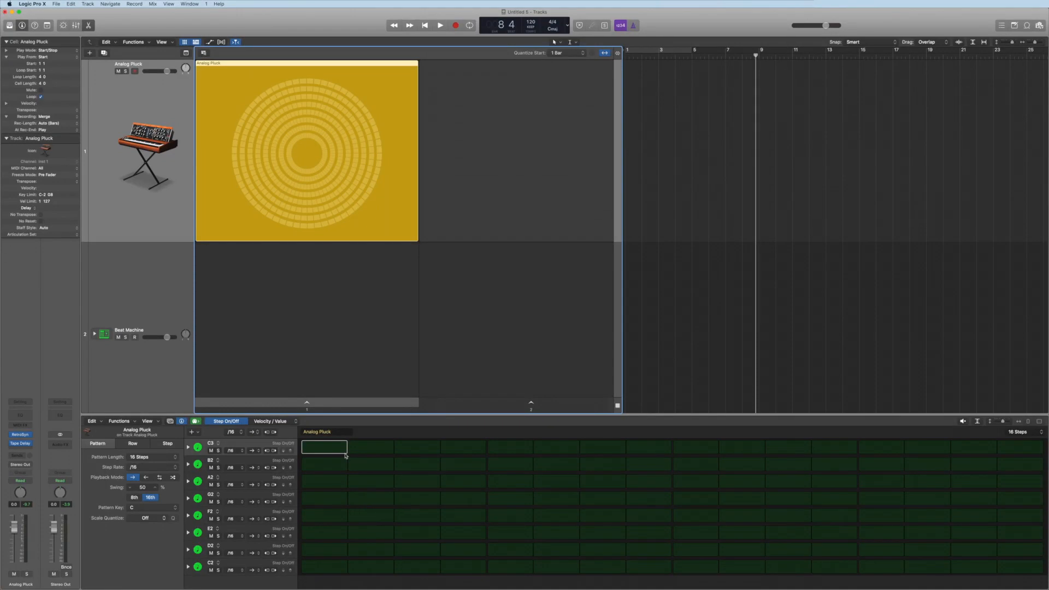
click(319, 404)
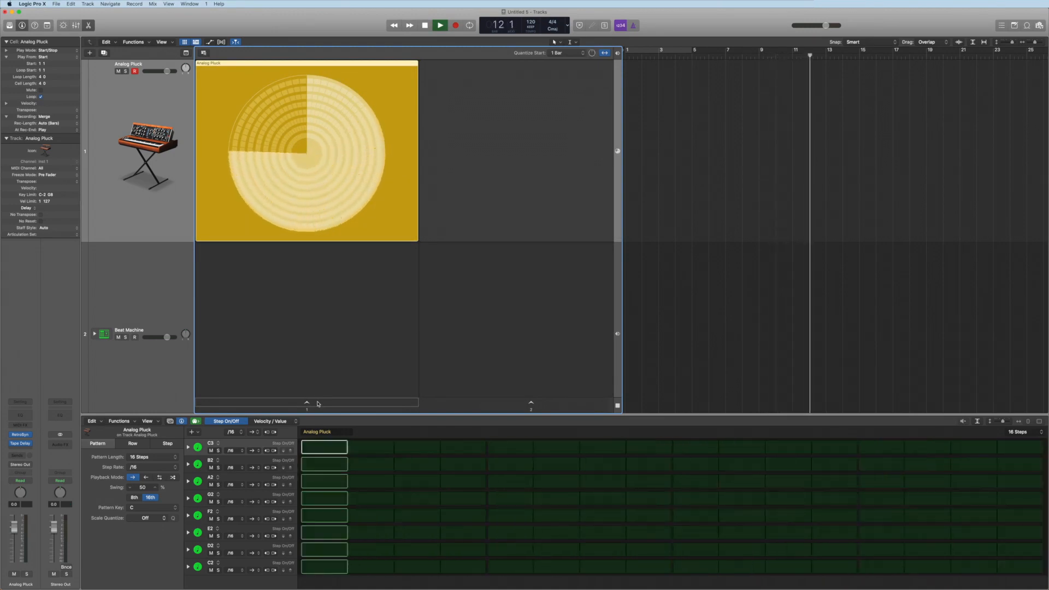
Set the pattern's key to A and its scale quantize to Natural Minor
click(140, 509)
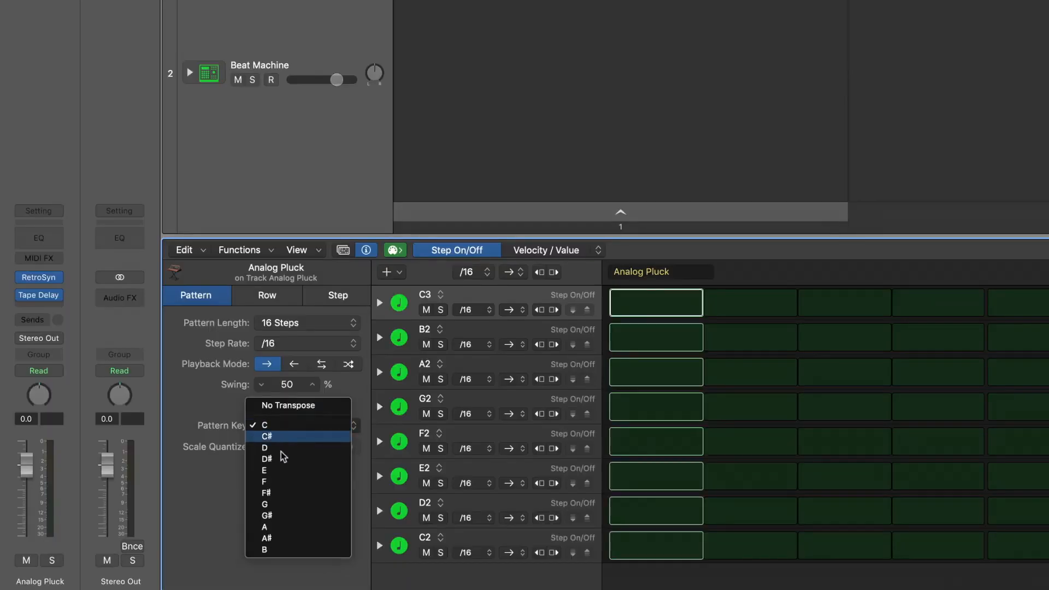
key(Escape)
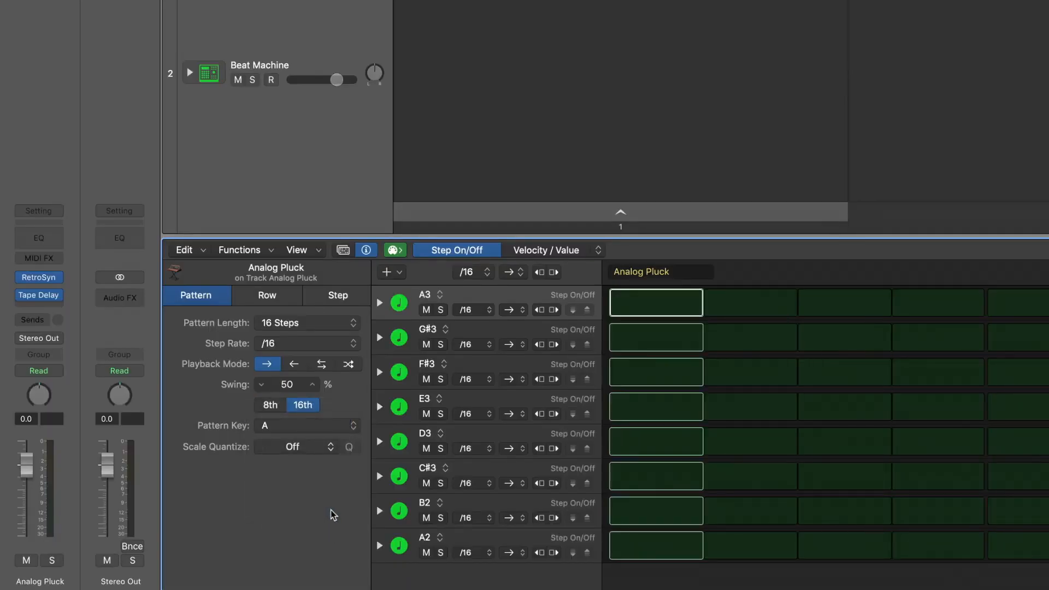
click(321, 447)
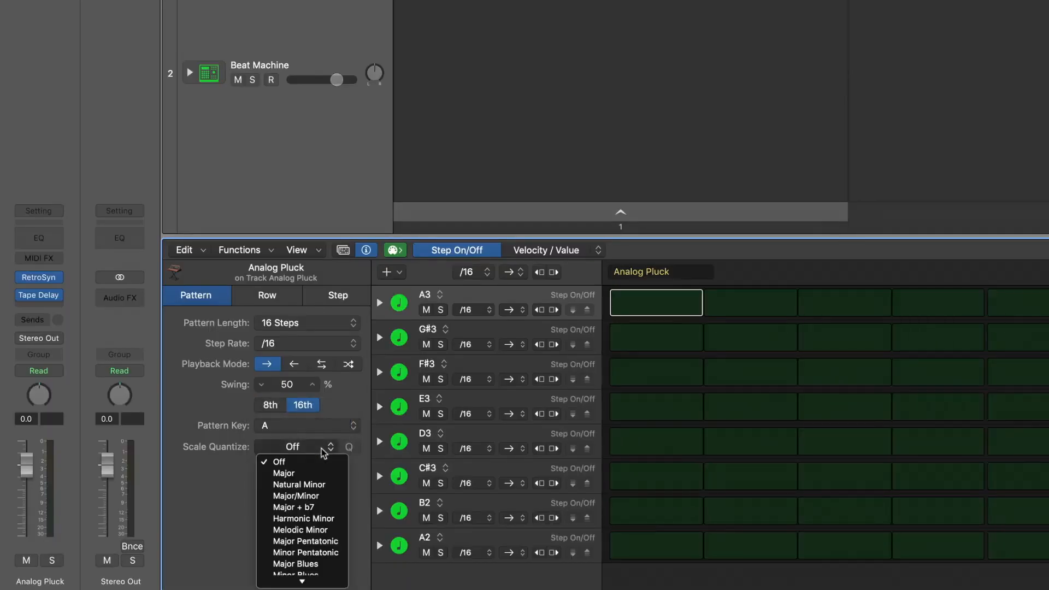
click(320, 485)
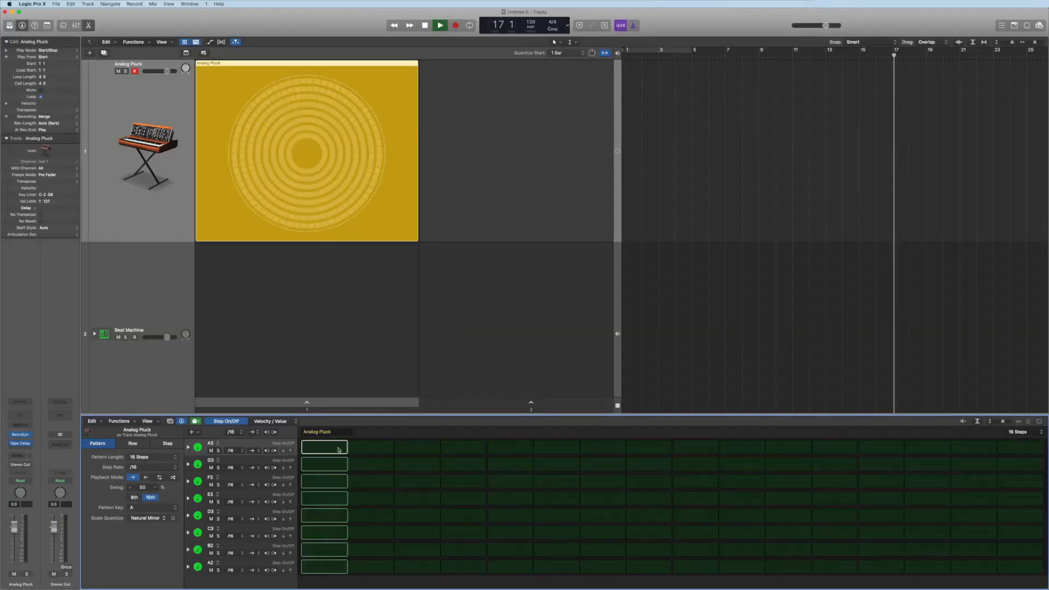
Turn on a melody of steps across the A2 to A3 rows throughout the 16-step pattern
click(327, 447)
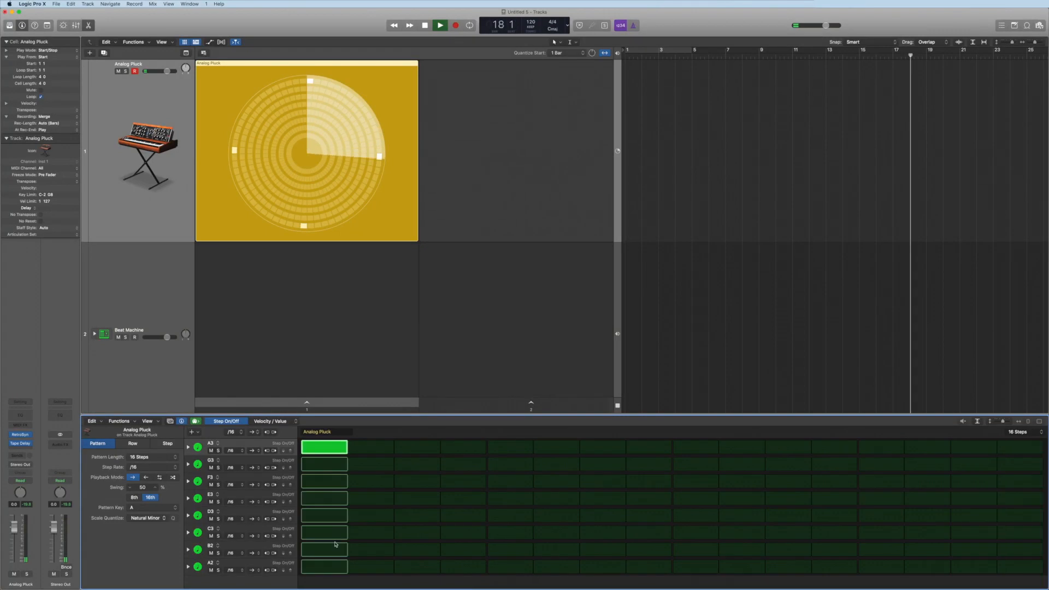
click(323, 567)
click(370, 532)
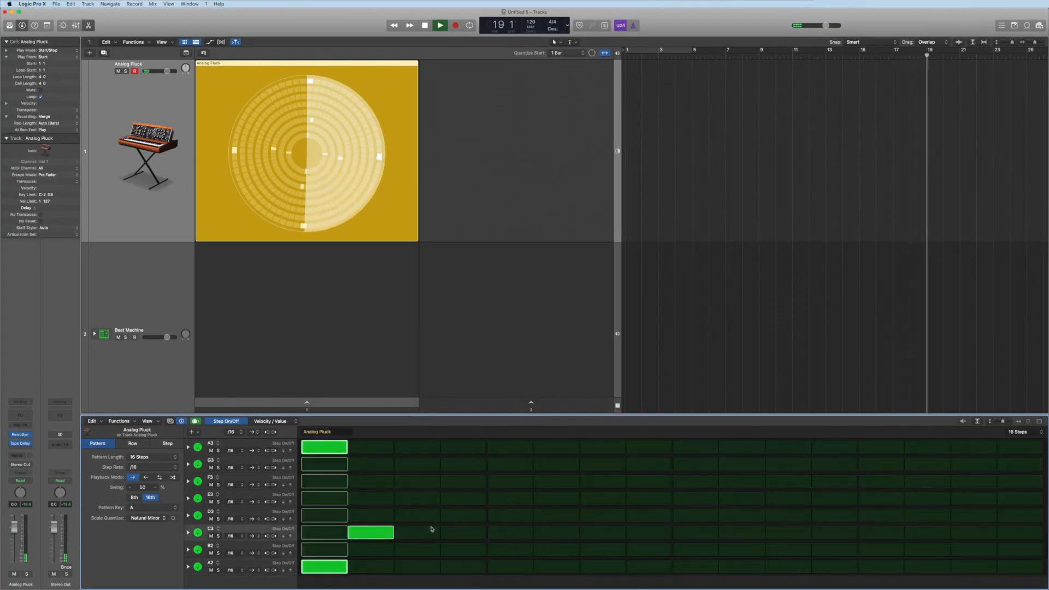
click(459, 499)
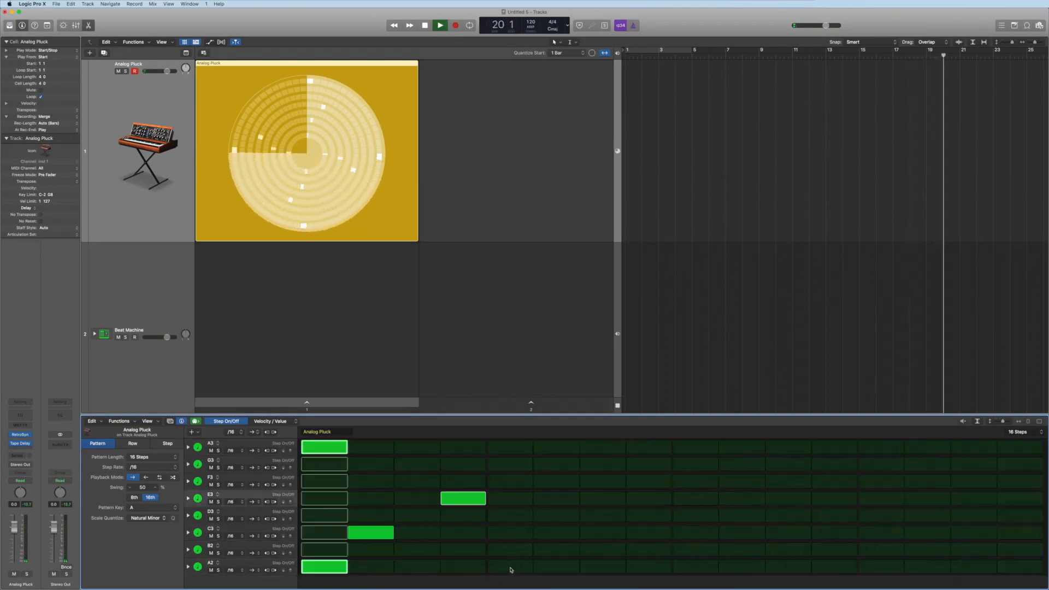
click(509, 566)
click(565, 534)
click(607, 464)
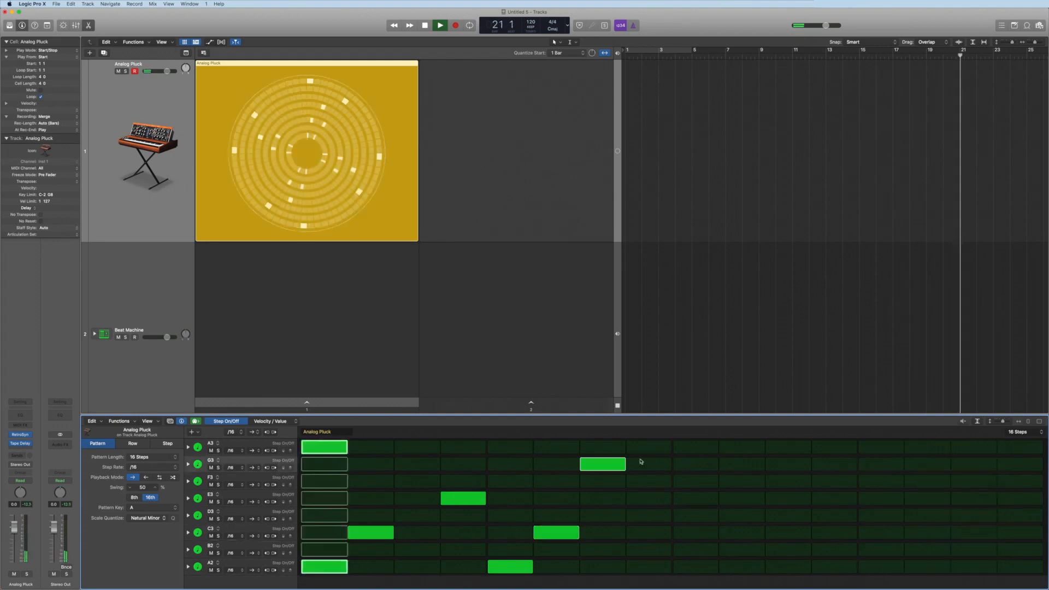
click(649, 447)
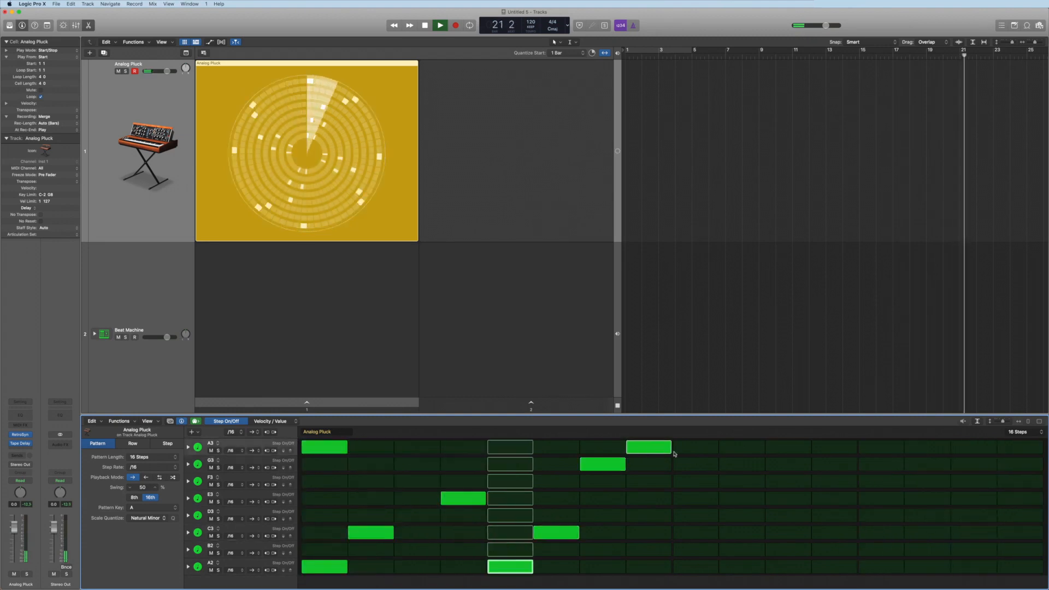
click(696, 567)
click(696, 533)
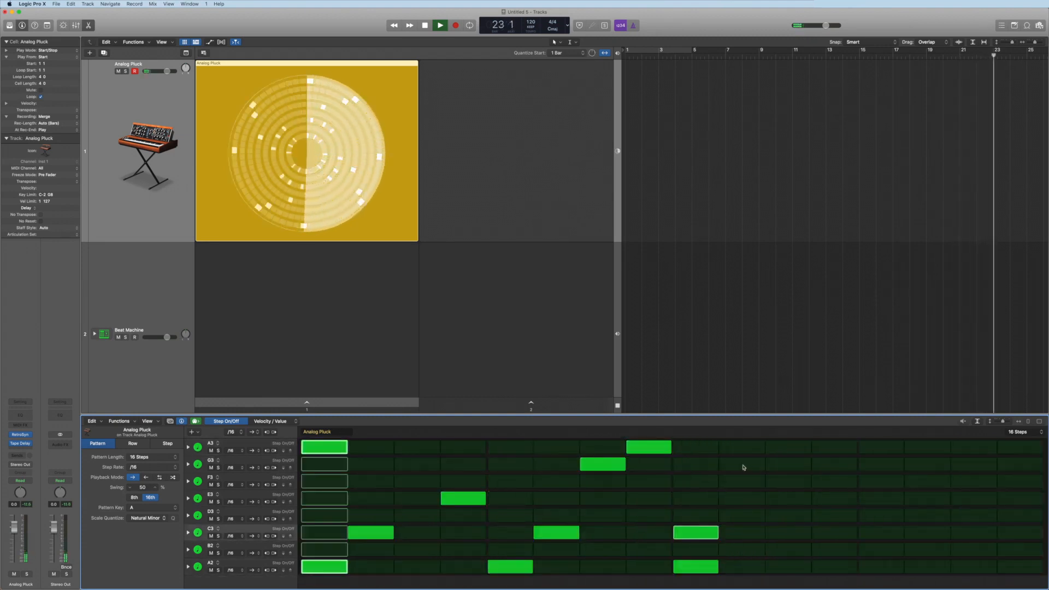
click(741, 464)
click(789, 481)
click(835, 499)
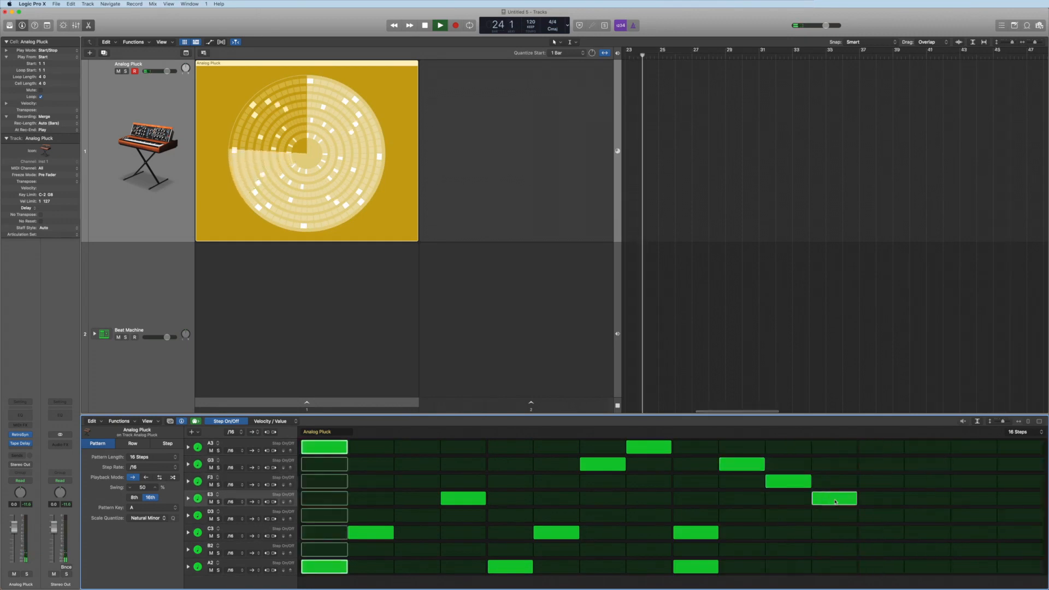
click(886, 534)
click(930, 566)
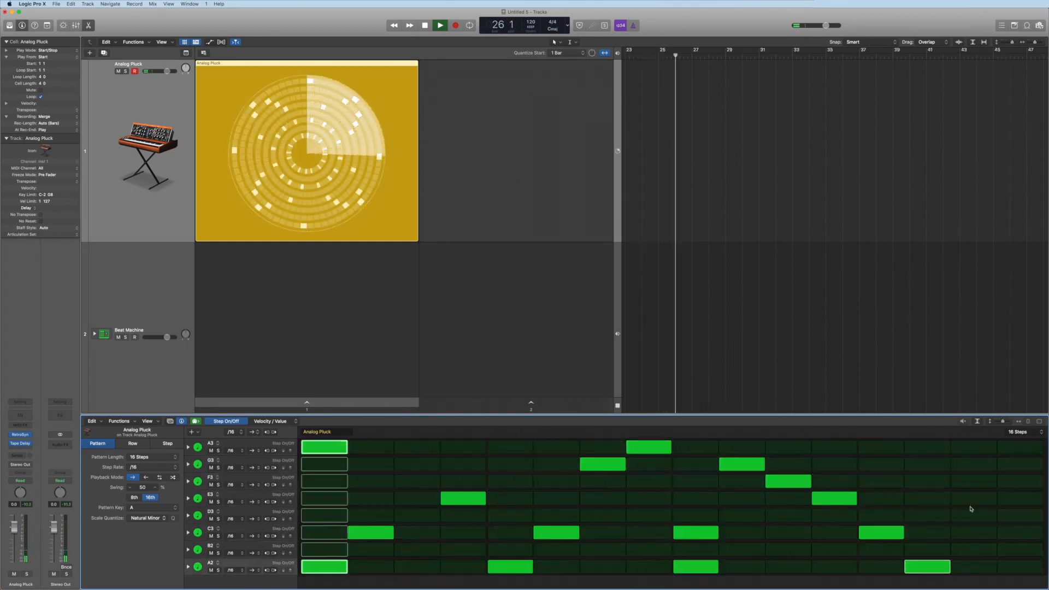
click(974, 482)
click(1020, 498)
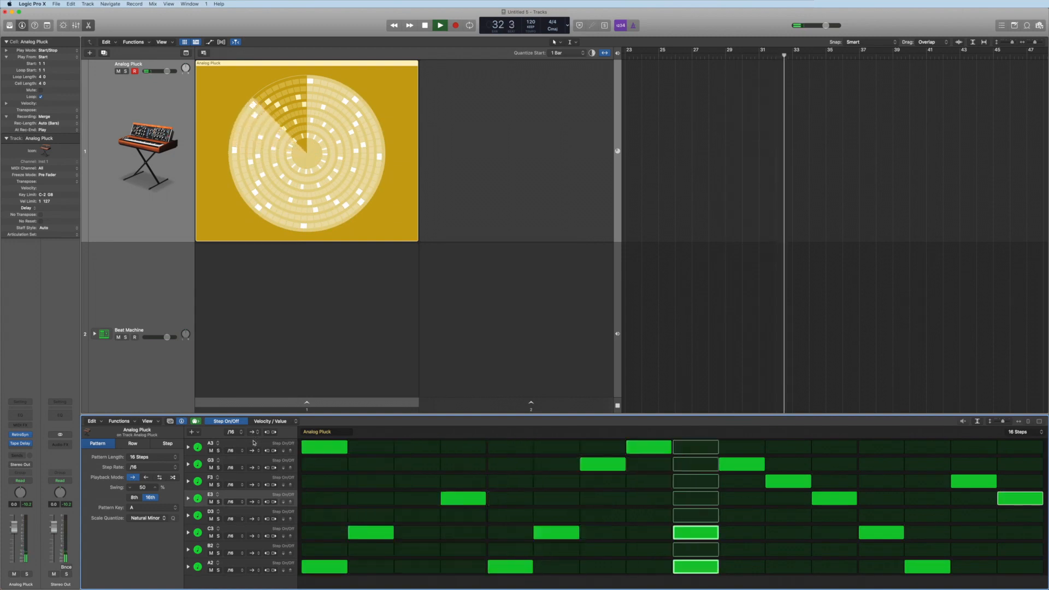
Set row playback modes: G3 and D3 to reverse, B2 to ping-pong, and A2 to random
click(254, 468)
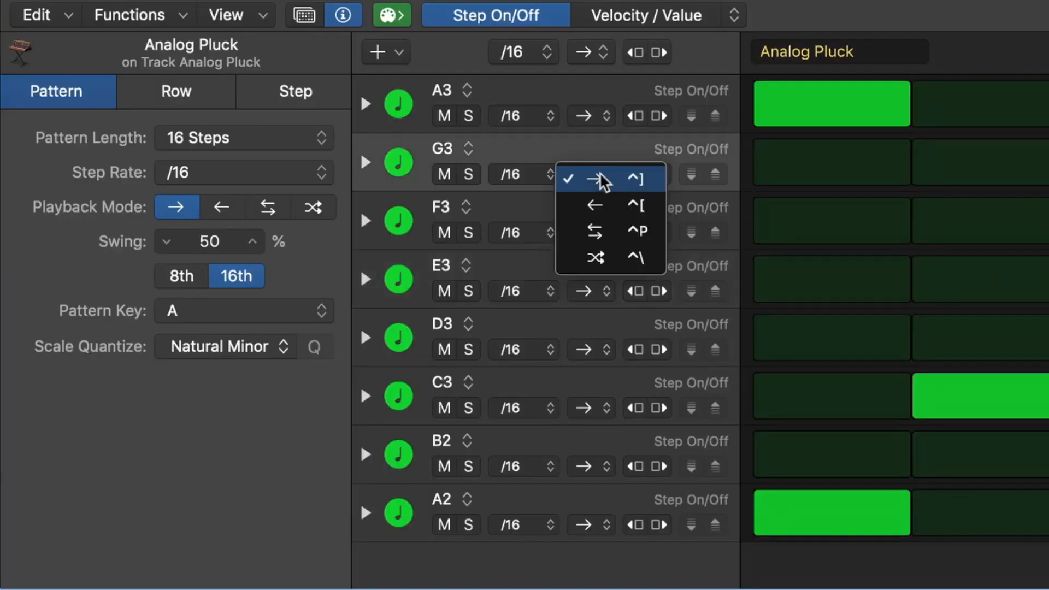
click(599, 204)
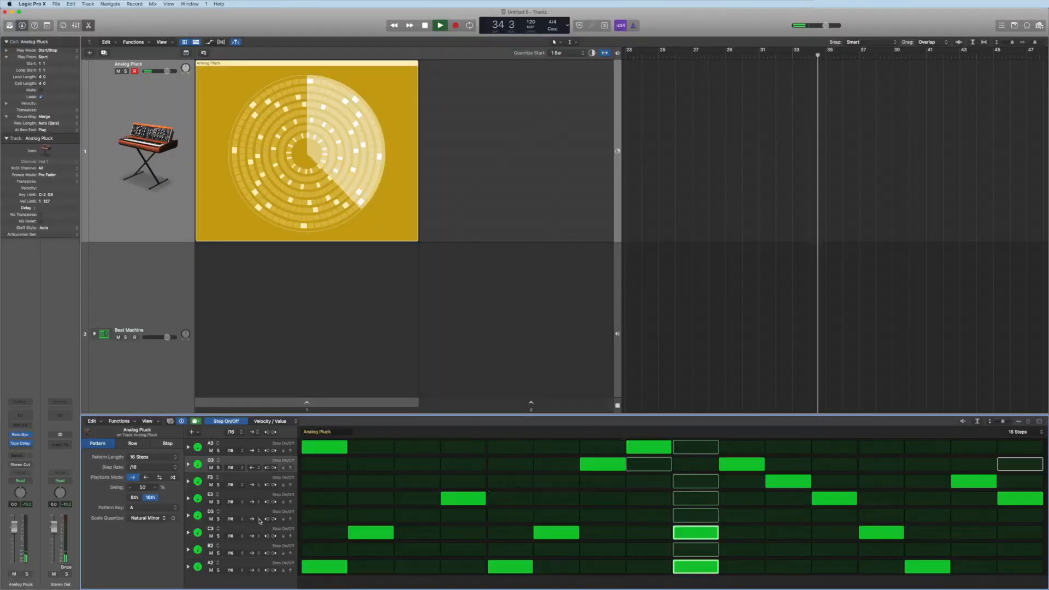
click(257, 519)
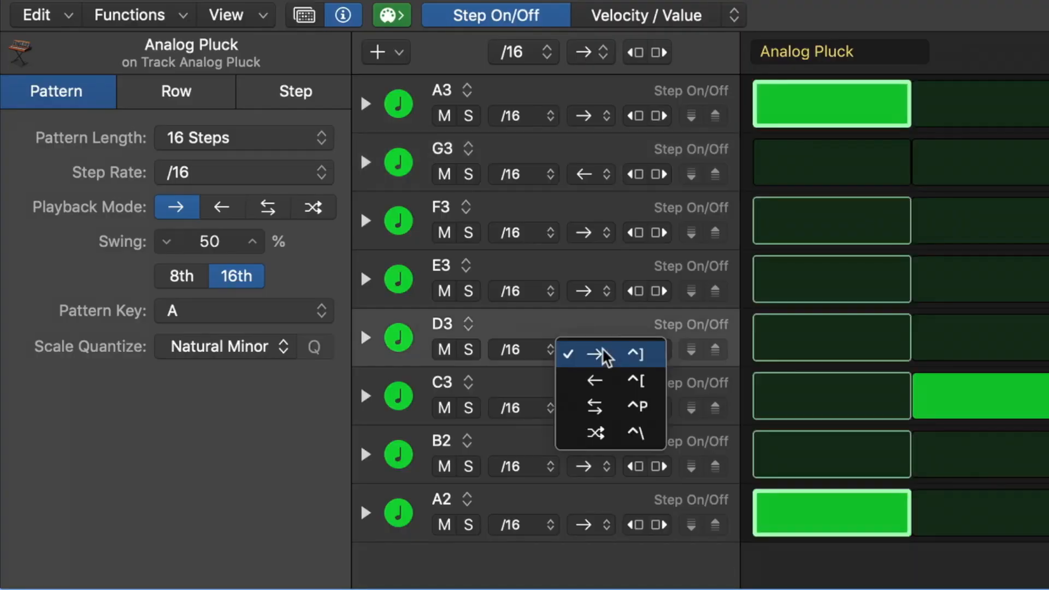
click(257, 529)
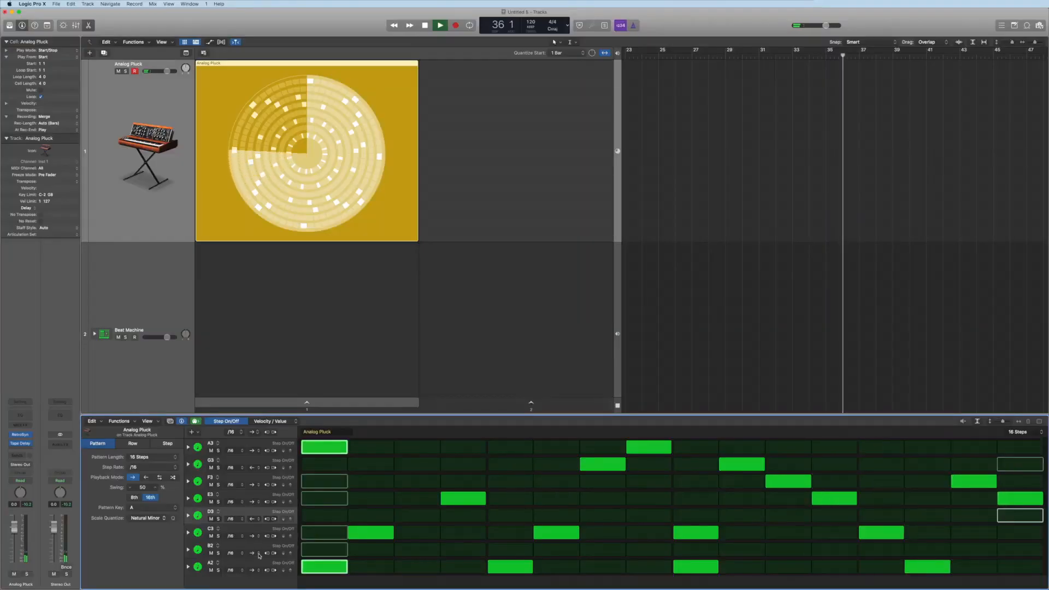
click(584, 466)
click(615, 524)
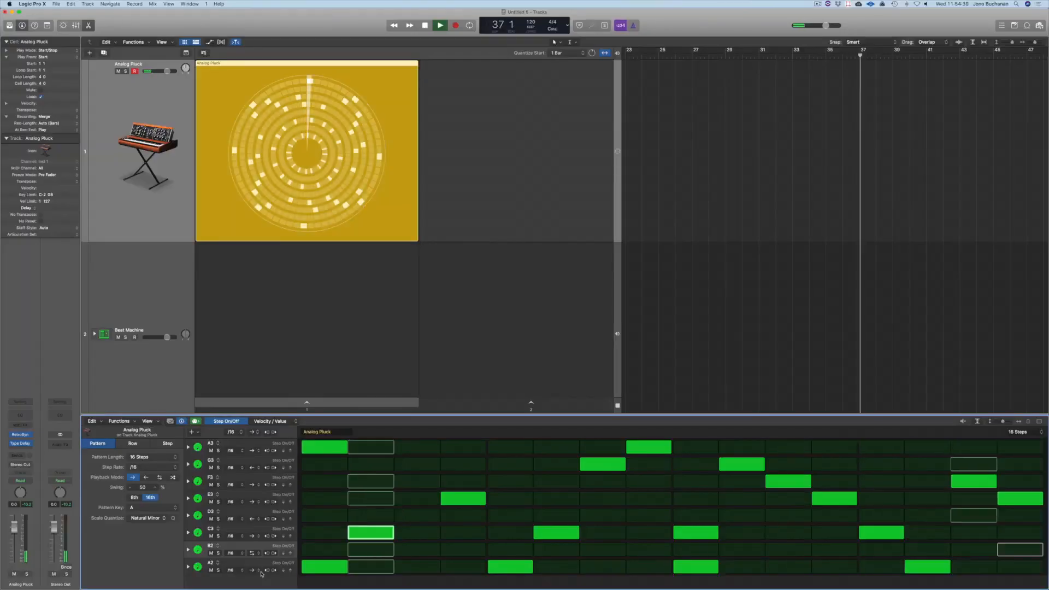
click(257, 571)
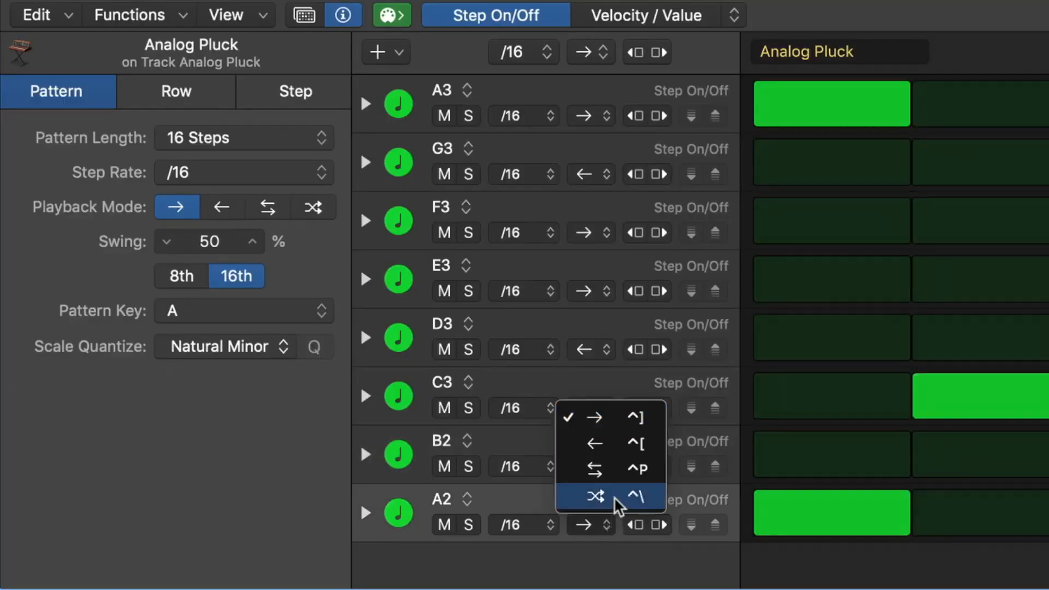
click(616, 502)
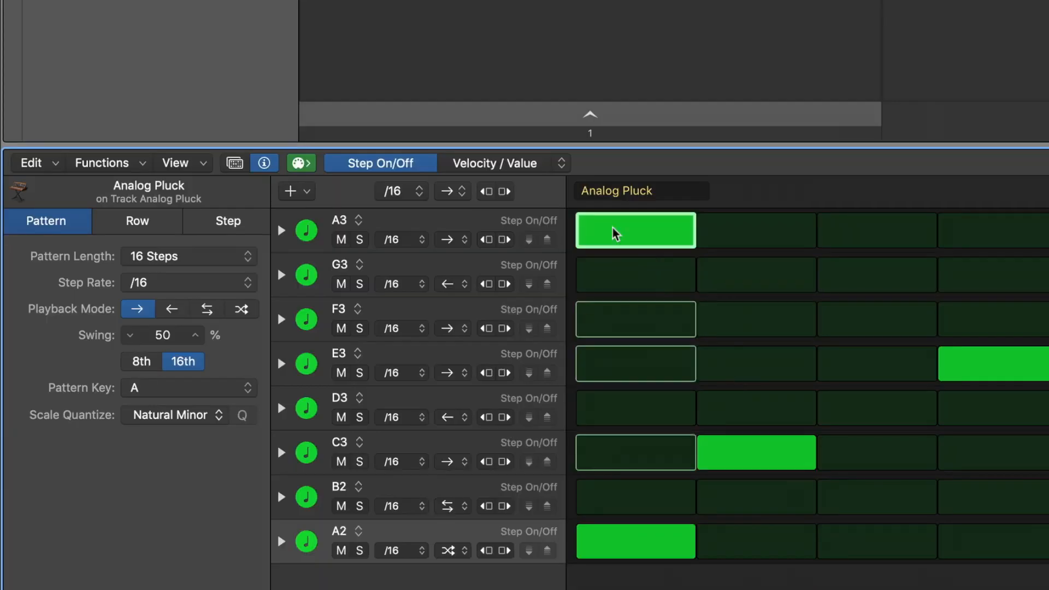
Switch the step editor to Velocity/Value and lower the velocities of several steps, the first A3 step to 77
click(541, 167)
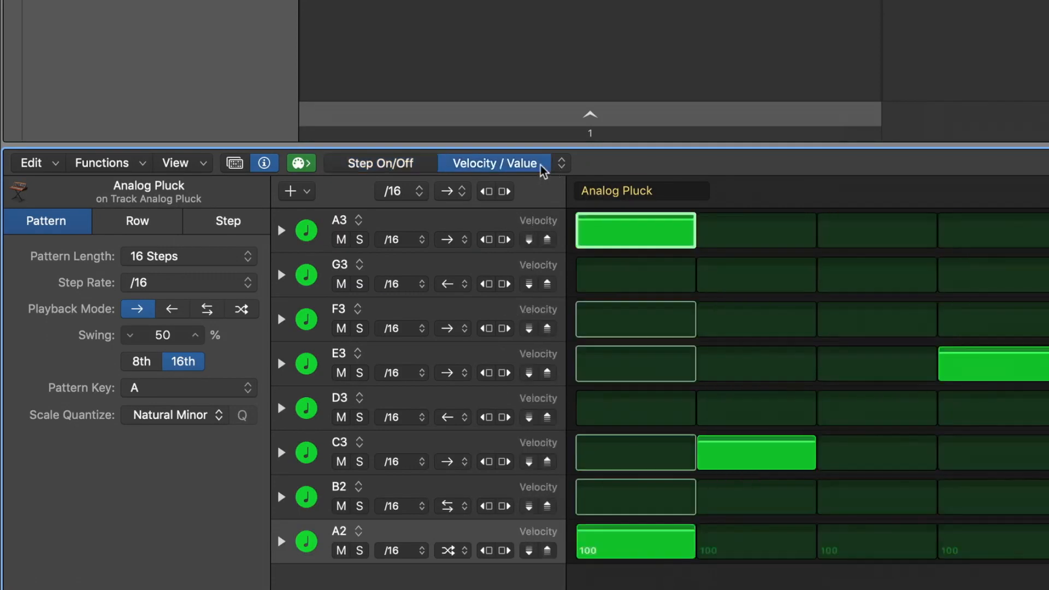
drag(673, 227, 696, 239)
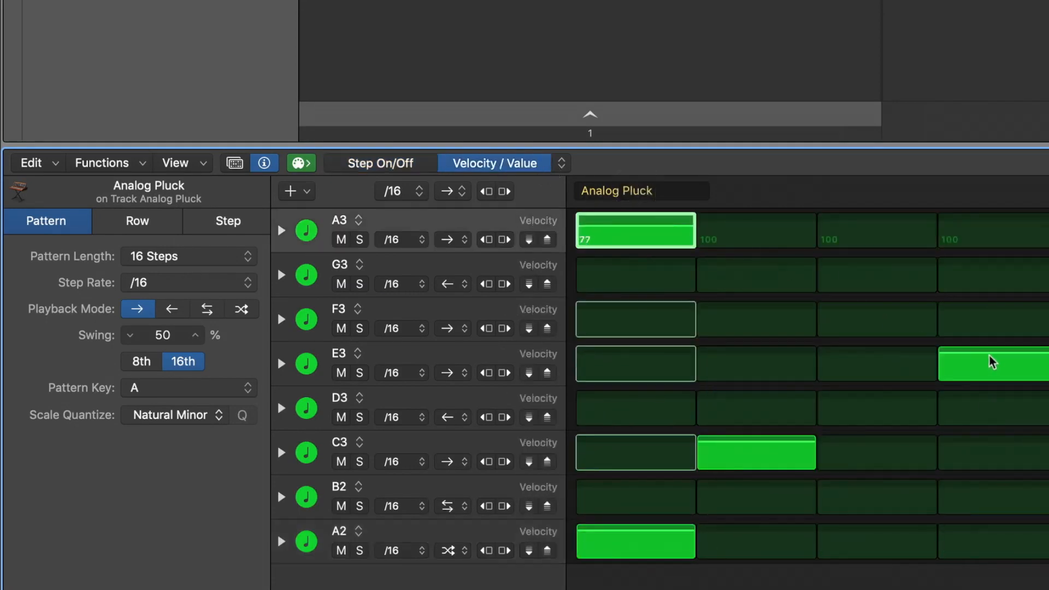
drag(991, 363, 991, 376)
click(757, 453)
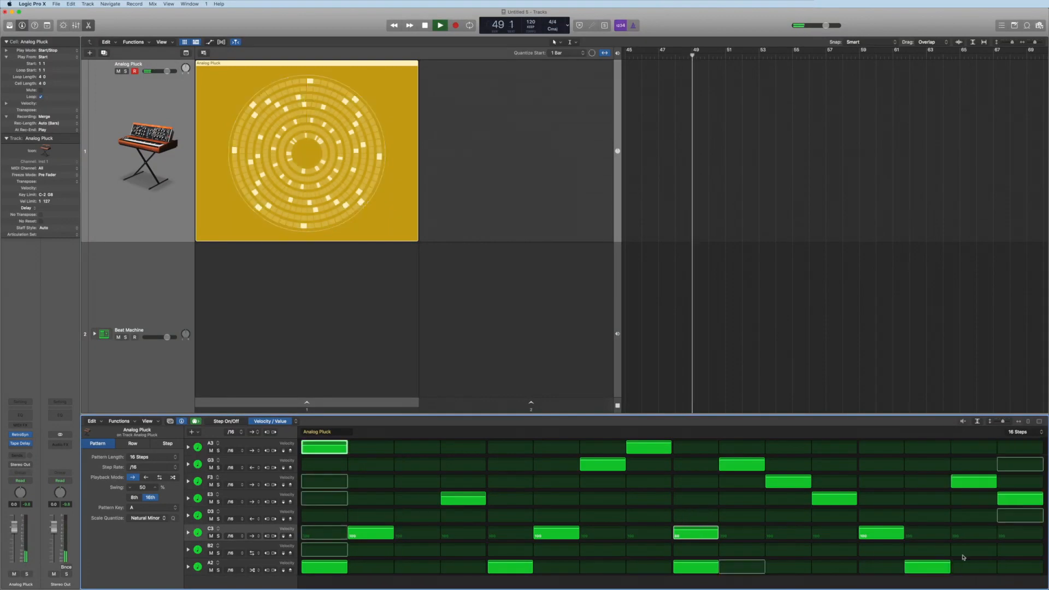
drag(947, 563, 947, 565)
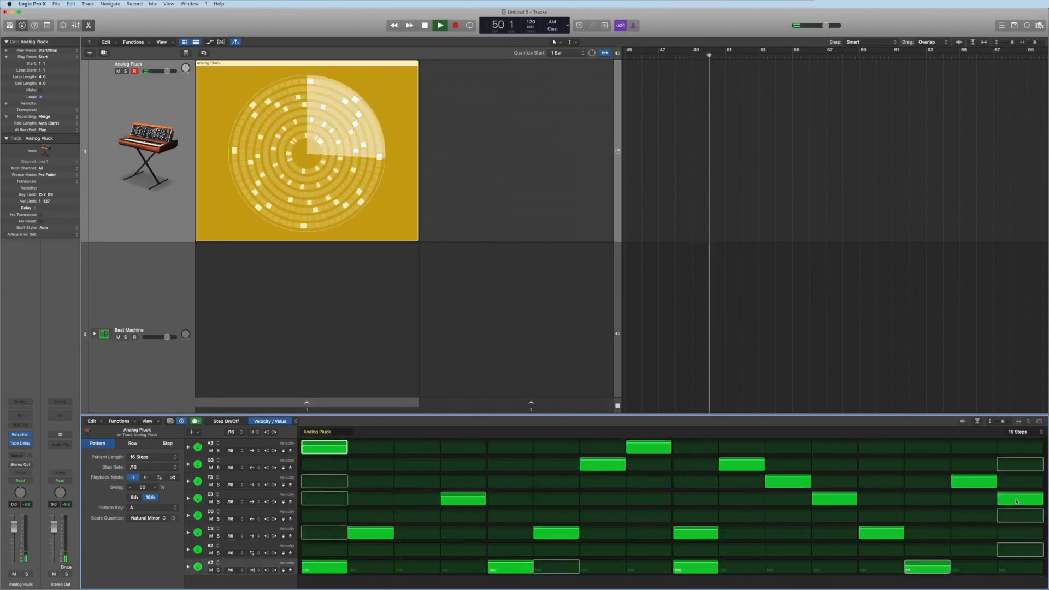
click(1020, 498)
click(742, 465)
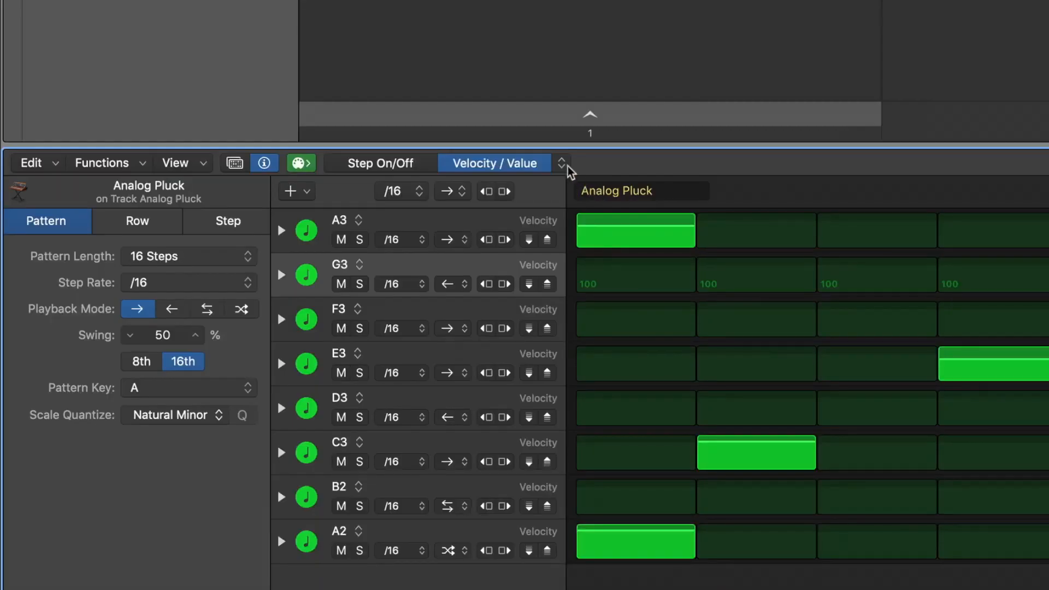
Switch the step editor to Octave and change the octave of steps in the E3, G3, F3, A3 and C3 rows, the E3 step to 2
click(562, 164)
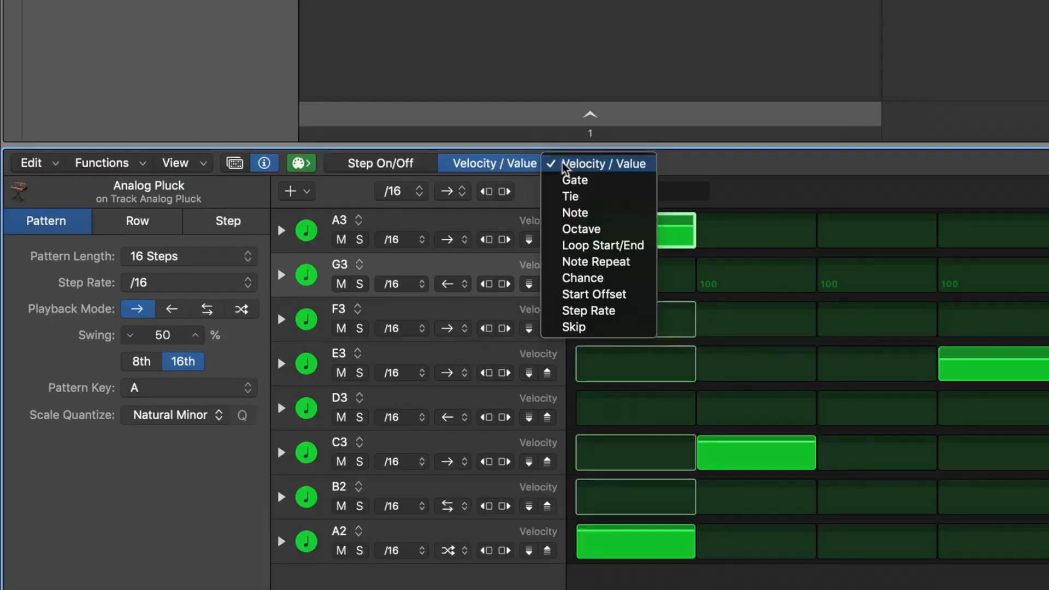
click(568, 230)
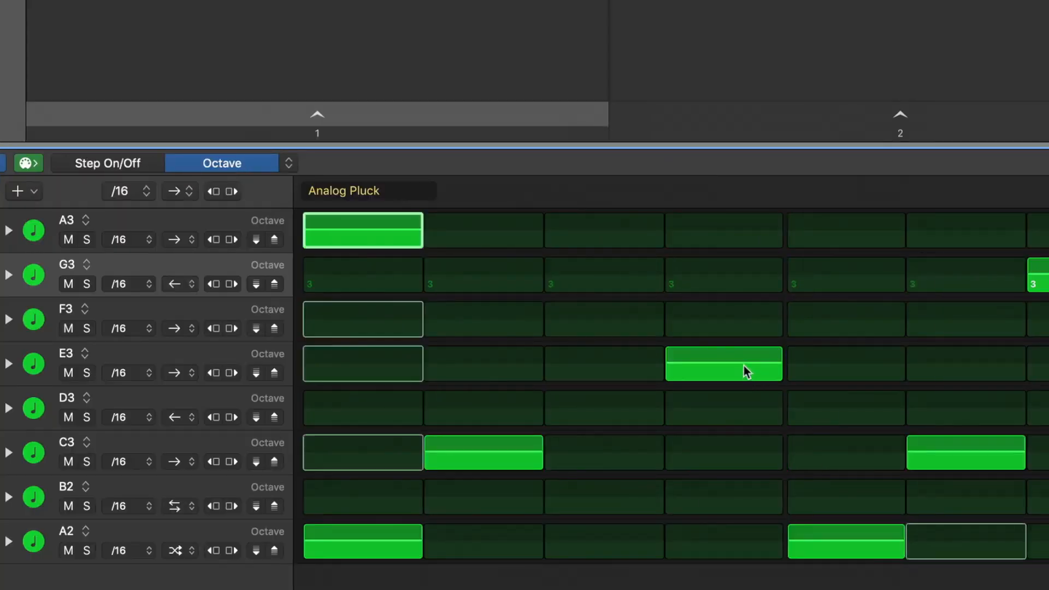
drag(743, 363, 745, 366)
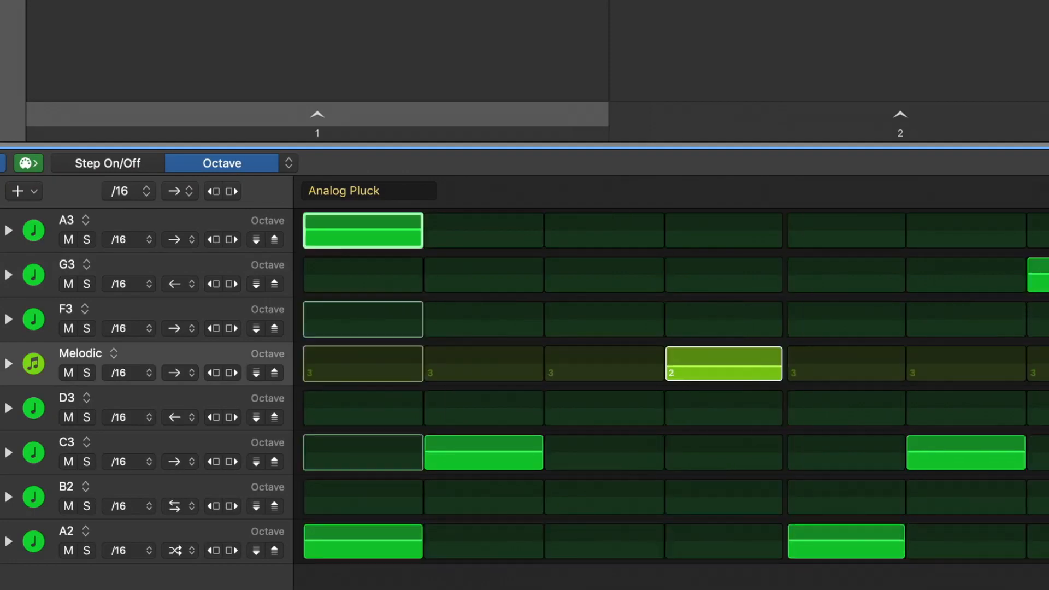
click(606, 467)
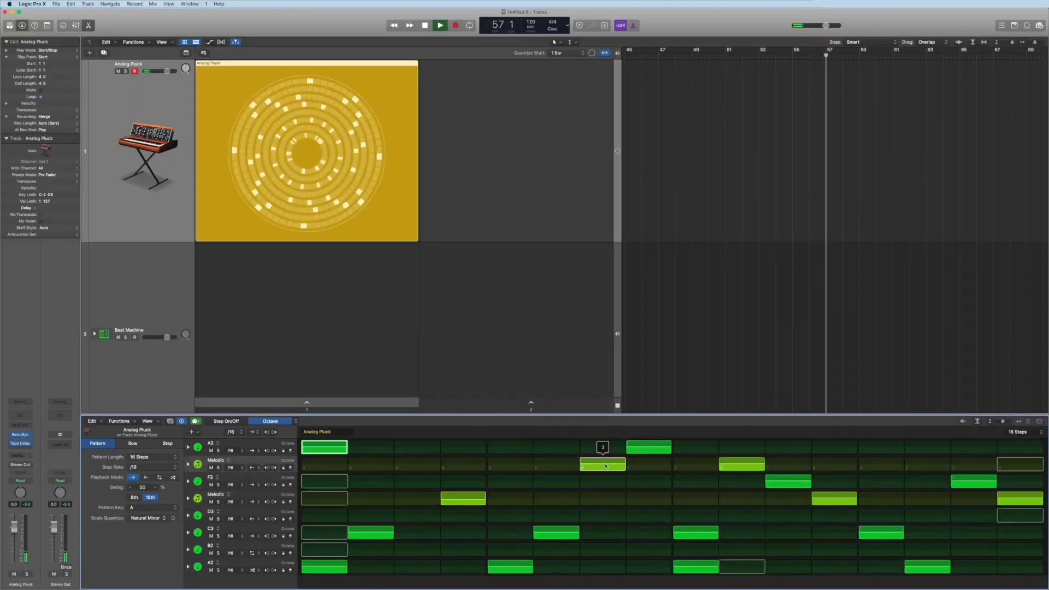
drag(777, 483, 777, 484)
drag(325, 448, 324, 449)
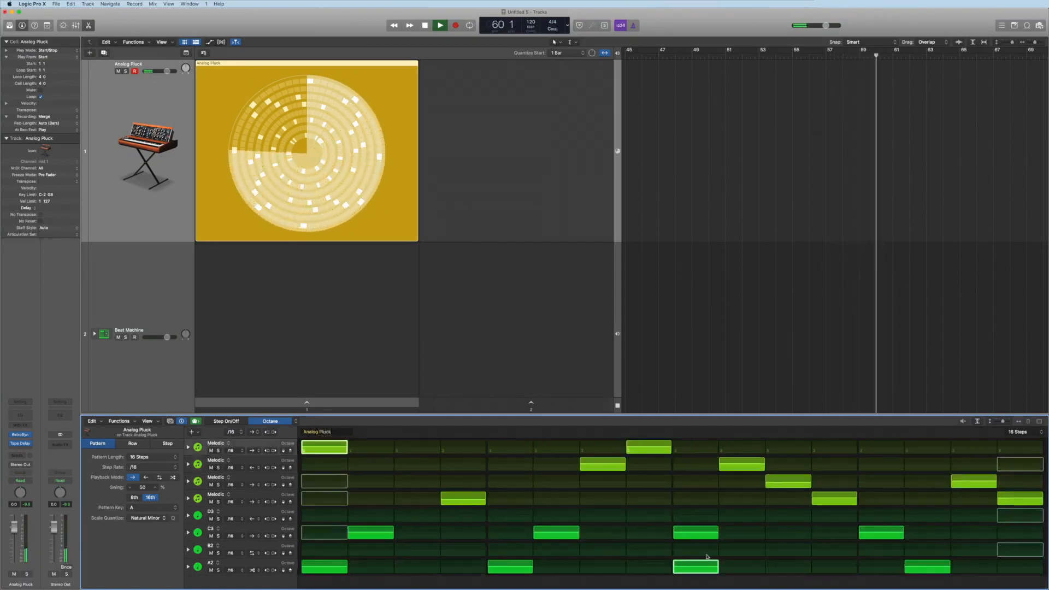
drag(698, 535, 698, 534)
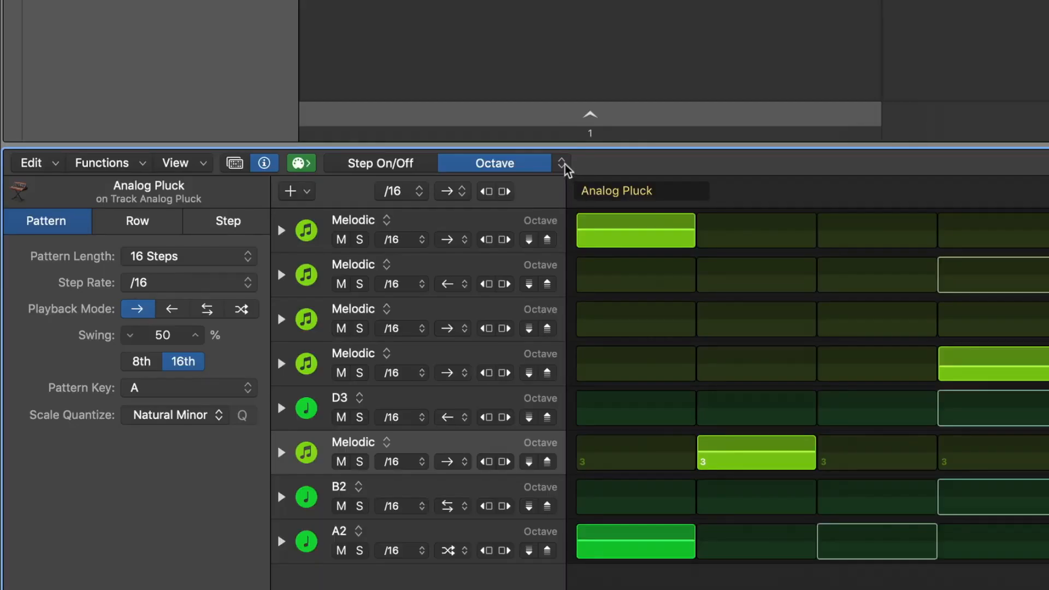
Switch the step editor to Note Repeat and add repeats to steps, setting the first A3 step to 4, plus steps in F3, E3 and C3
click(296, 421)
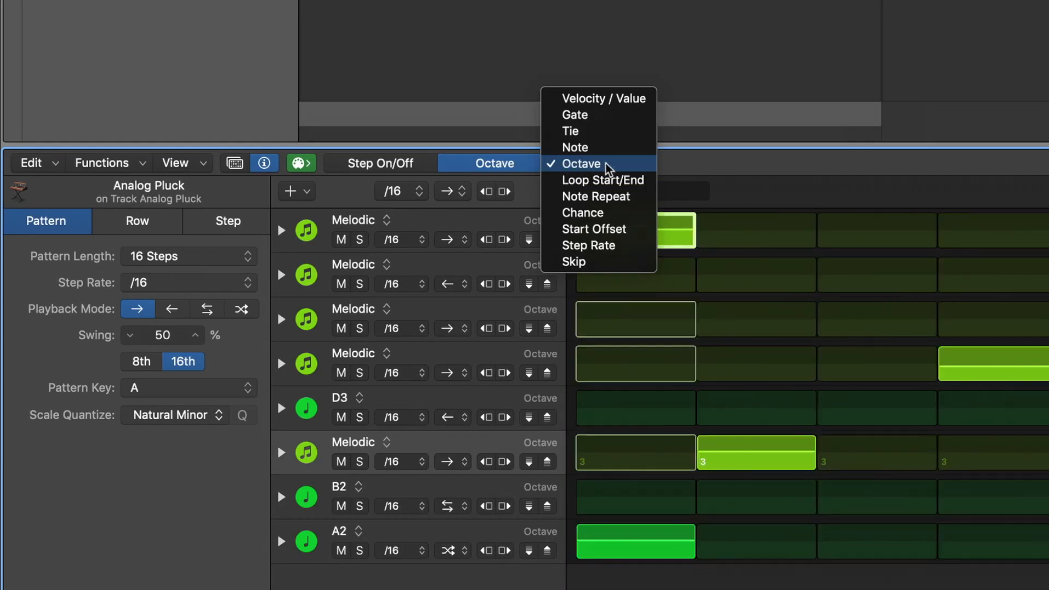
click(607, 198)
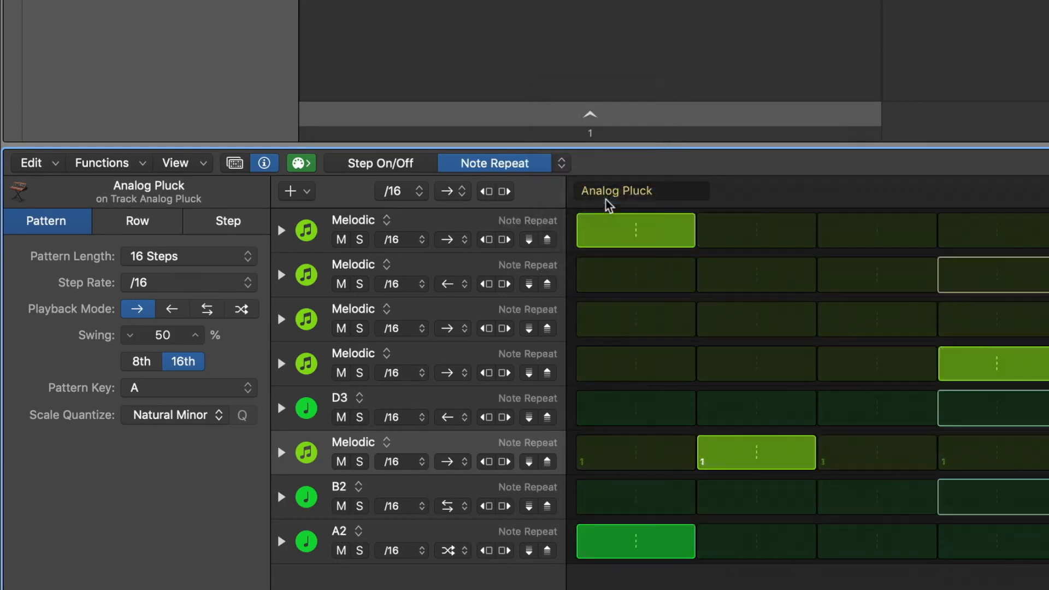
click(658, 240)
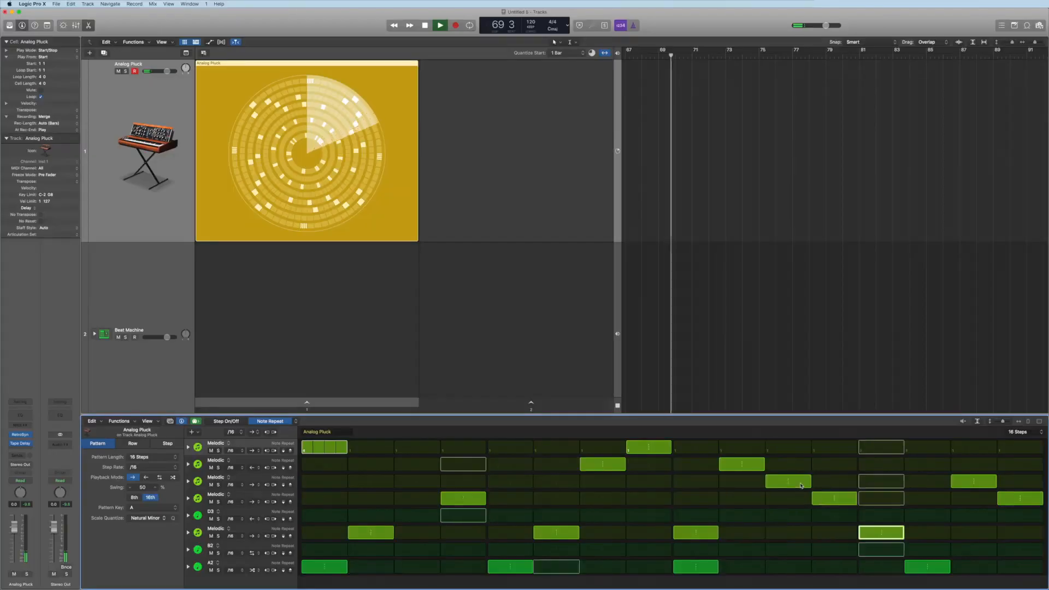
drag(801, 488, 801, 487)
drag(1012, 499, 1011, 499)
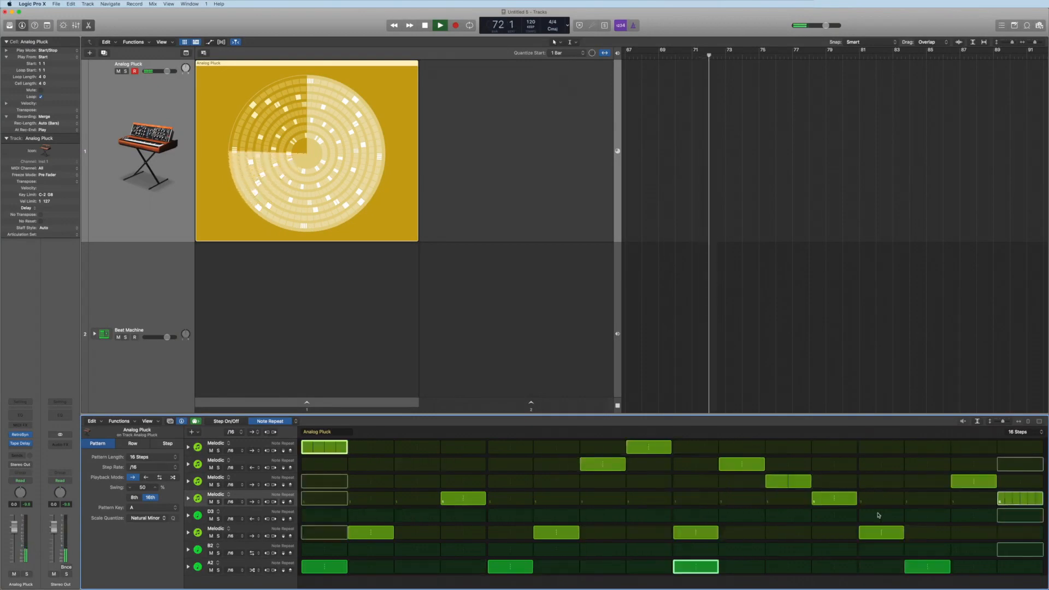
drag(571, 537, 571, 538)
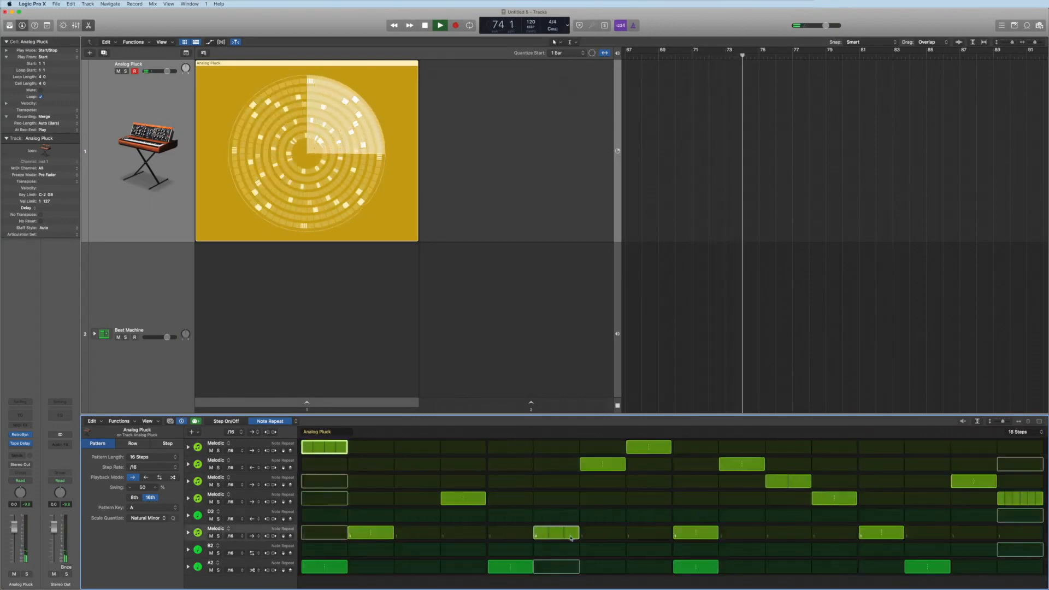
Switch the step editor to Tie and tie the first A3 step across the first six steps
click(295, 422)
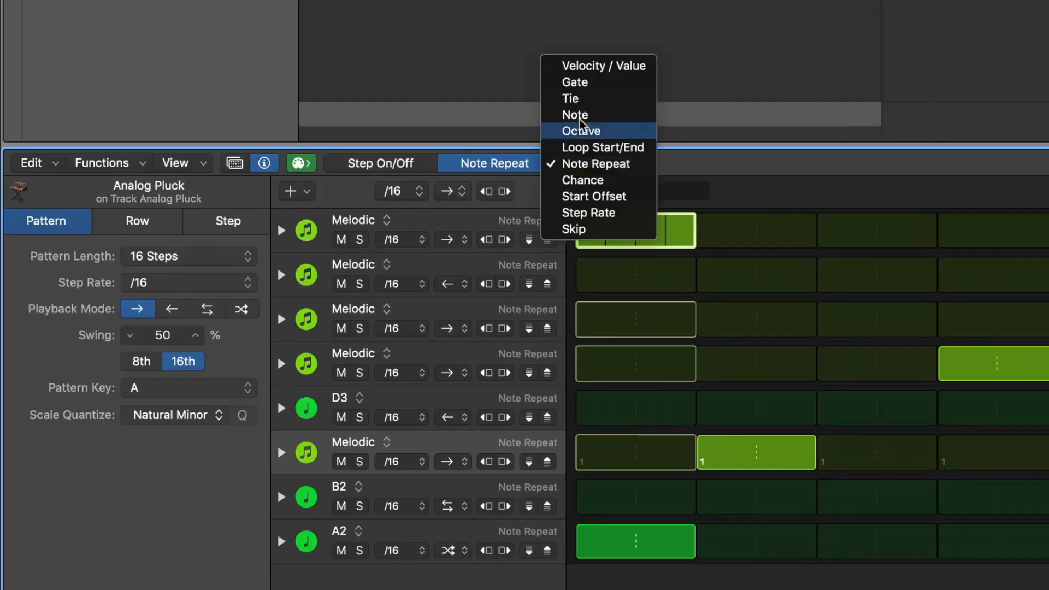
click(571, 99)
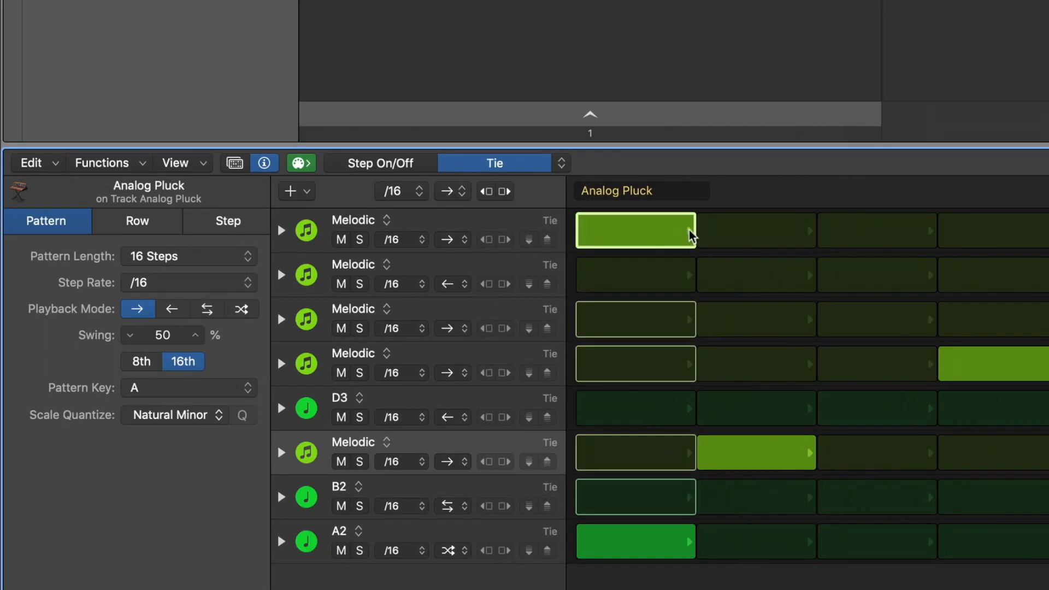
click(719, 234)
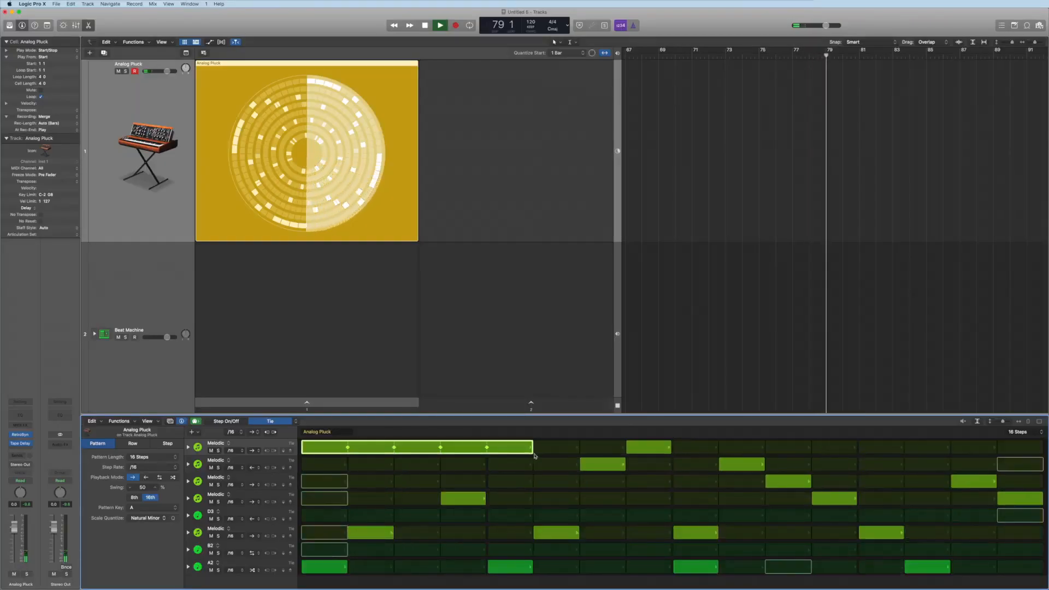
click(511, 448)
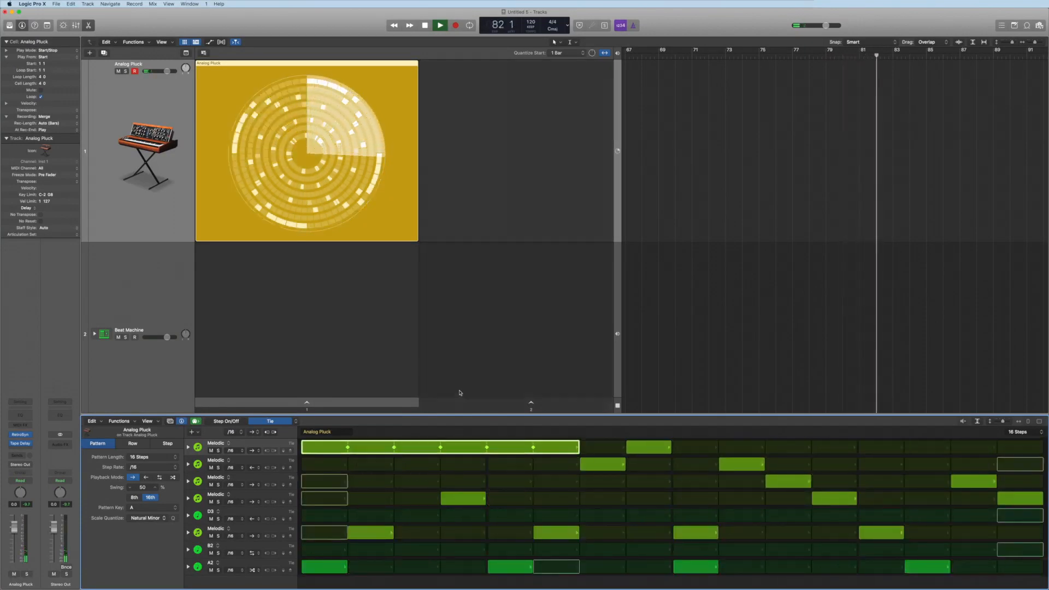
Stop playback and create a pattern cell in the Beat Machine track's empty slot
click(425, 25)
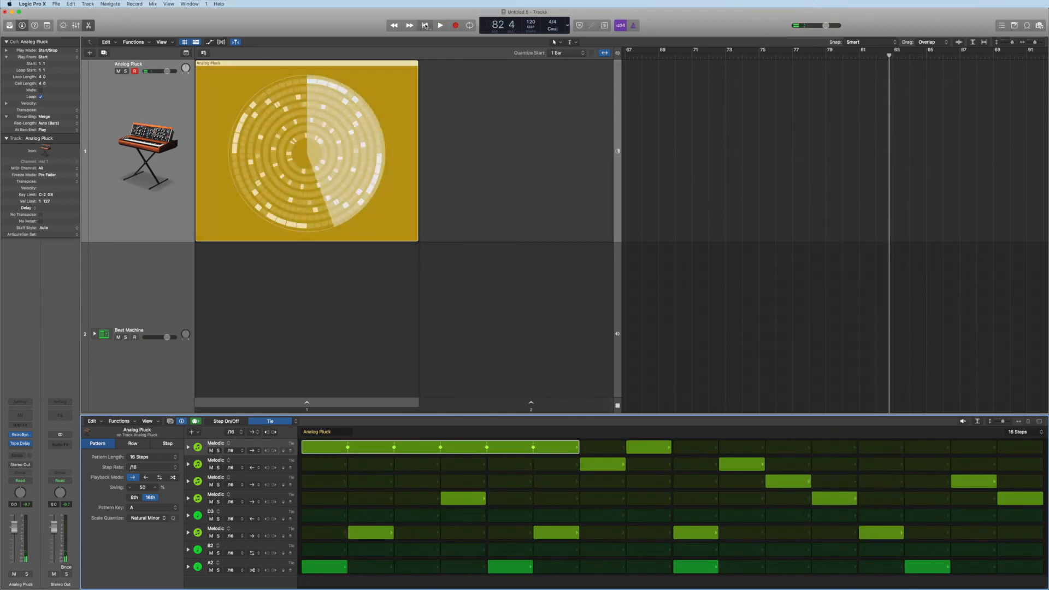
click(426, 26)
click(164, 277)
right_click(417, 121)
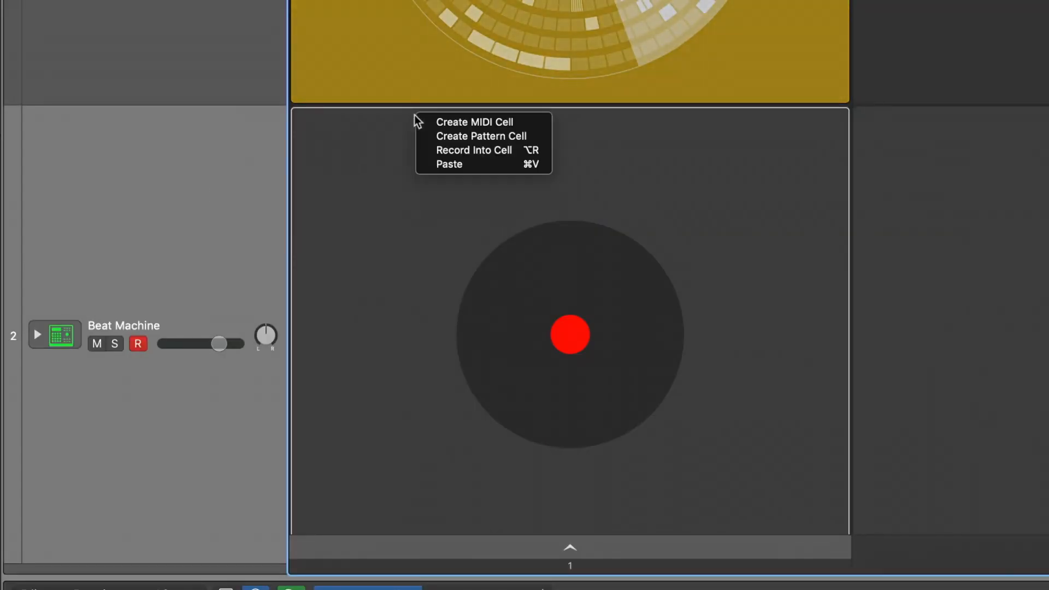
click(450, 135)
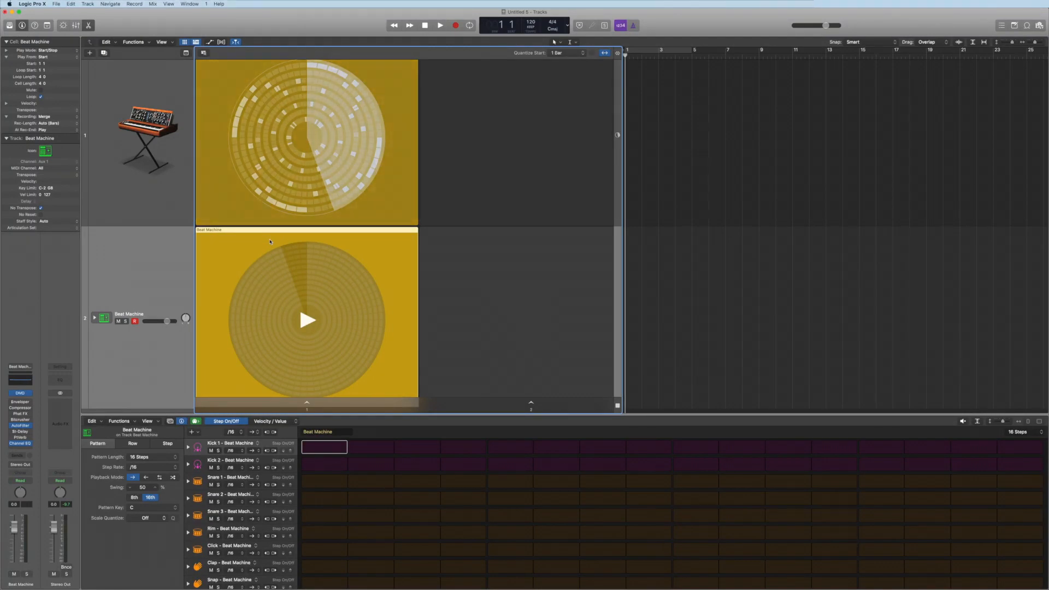
Start the new Beat Machine cell and turn on Kick 1 steps 1, 5, 9 and 13
click(270, 242)
mouse_move(489, 327)
click(312, 403)
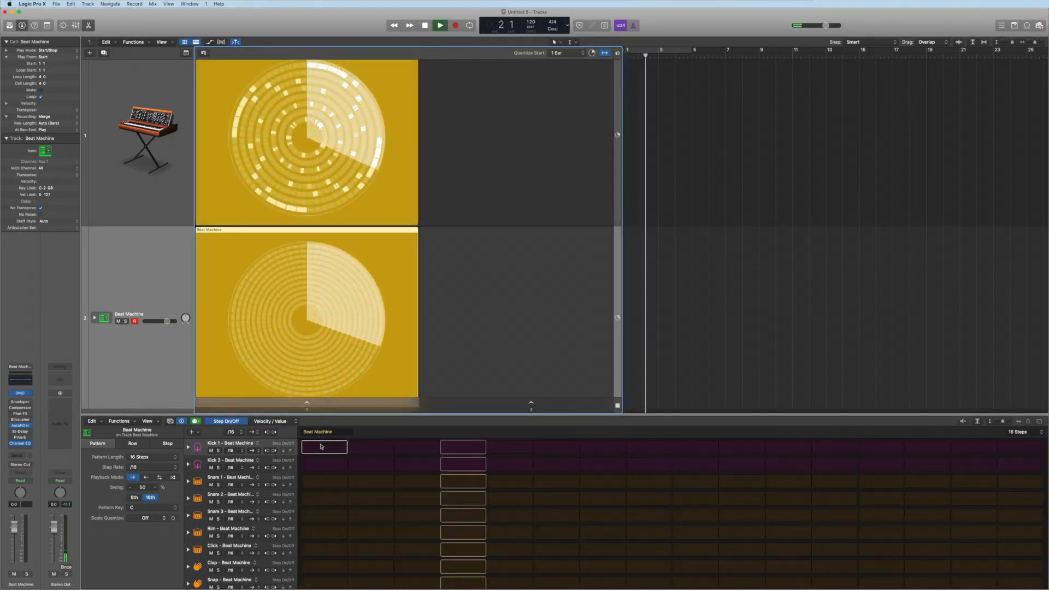
click(320, 448)
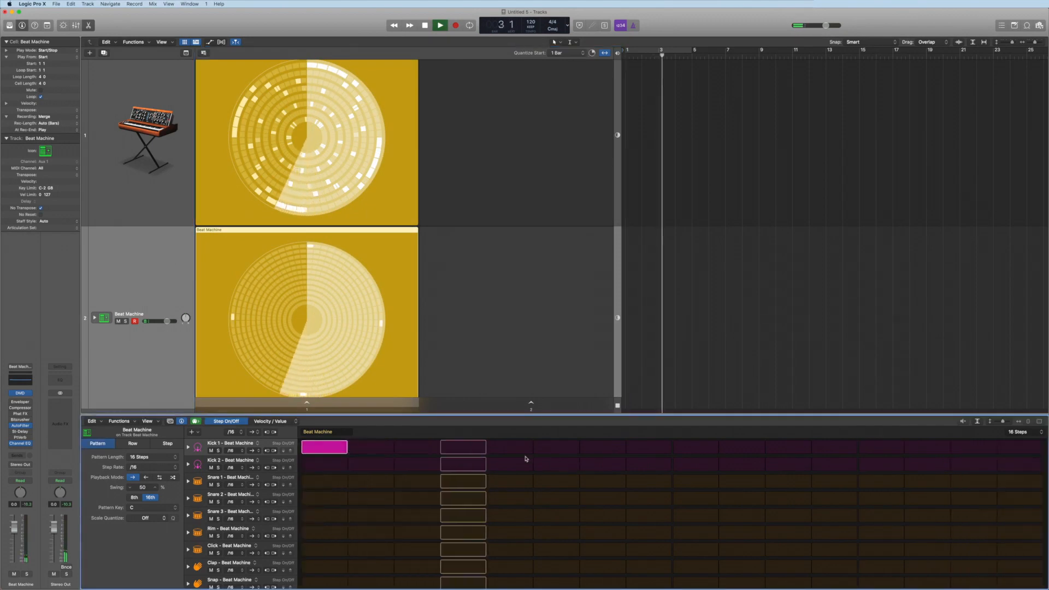
click(510, 447)
click(688, 448)
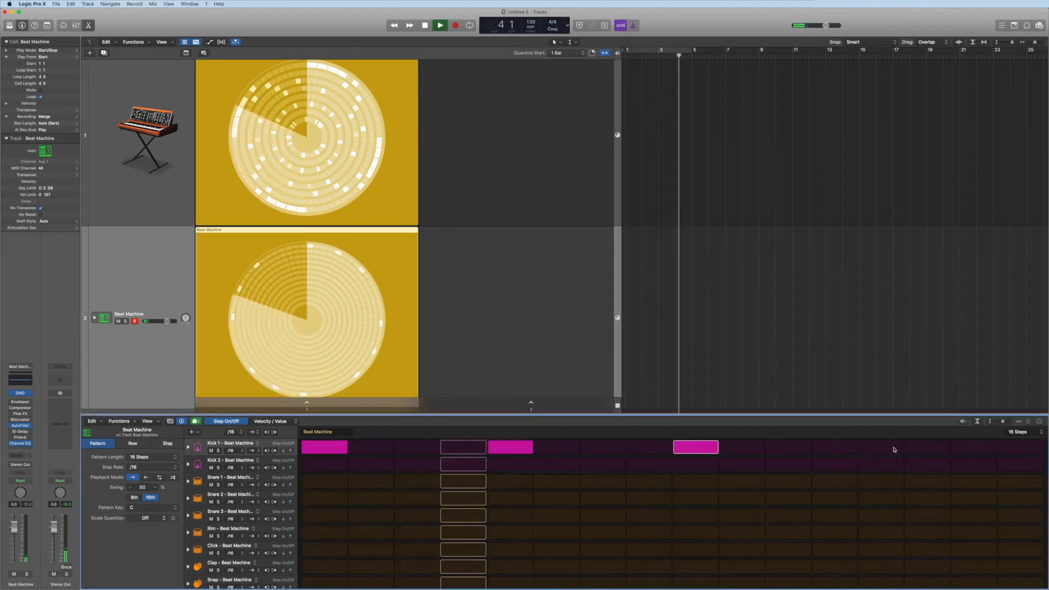
click(894, 449)
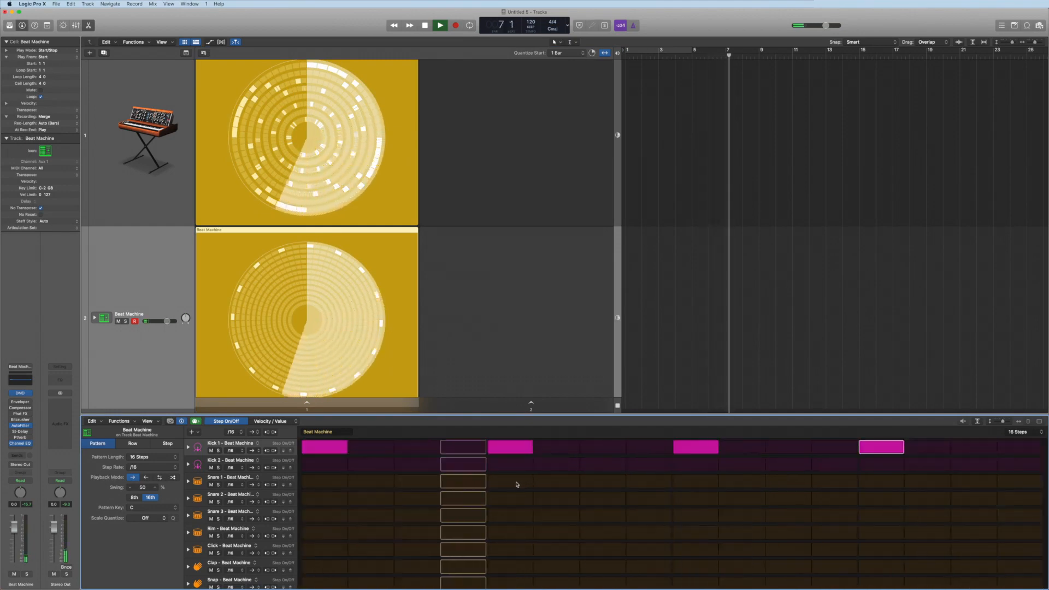
Turn on Snare 1 on steps 5 and 13 and fill the Hi-Hat 1 row across all 16 steps
click(514, 484)
click(899, 483)
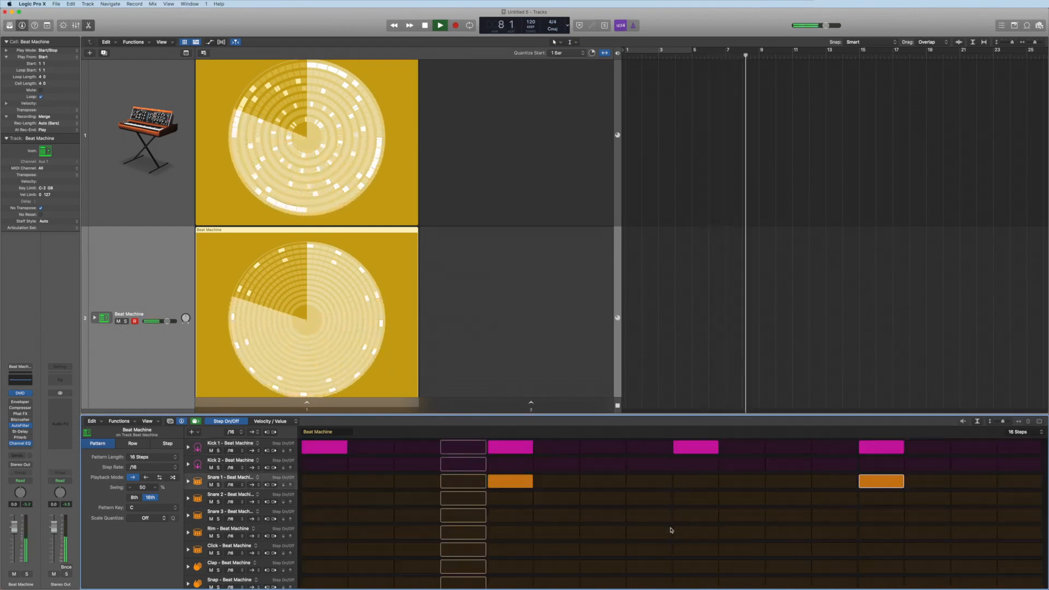
scroll(524, 526, down, 3)
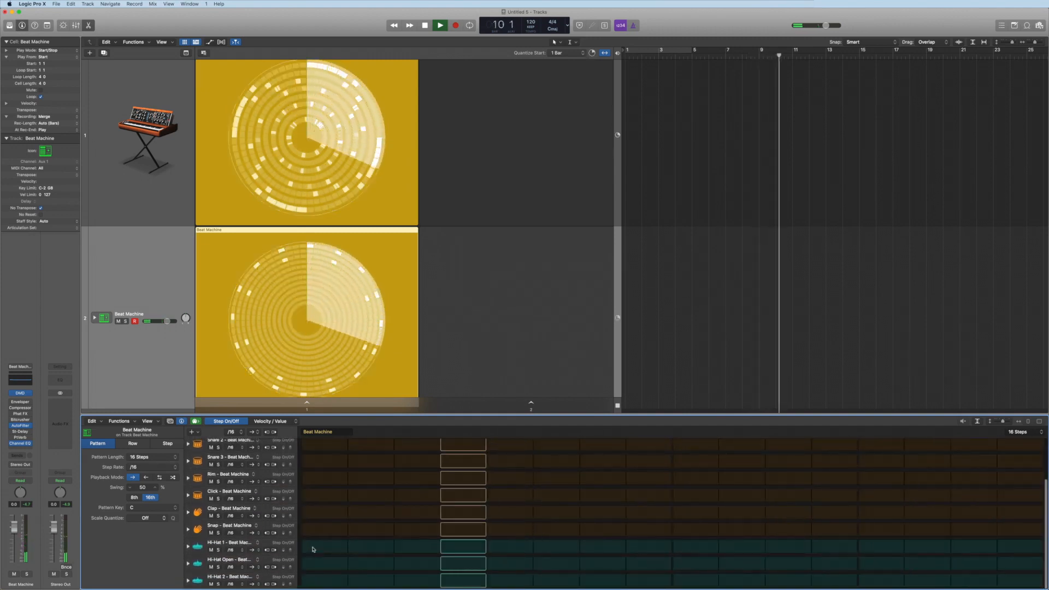
drag(317, 549, 1036, 550)
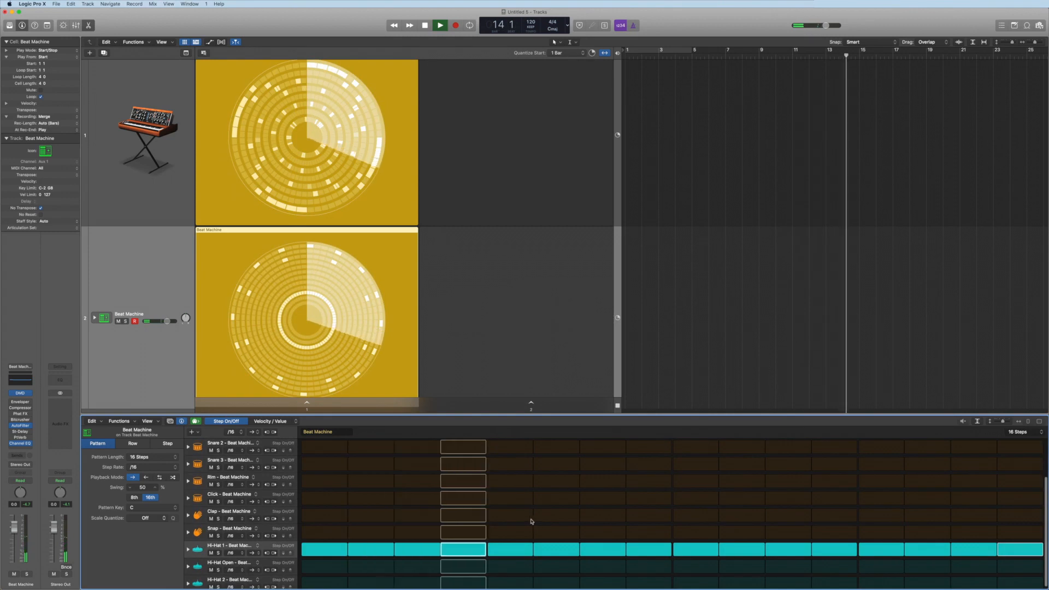
Turn on Hi-Hat Open on steps 2 and 15 and turn off Hi-Hat 1 on those same steps
scroll(436, 515, down, 1)
scroll(436, 514, up, 1)
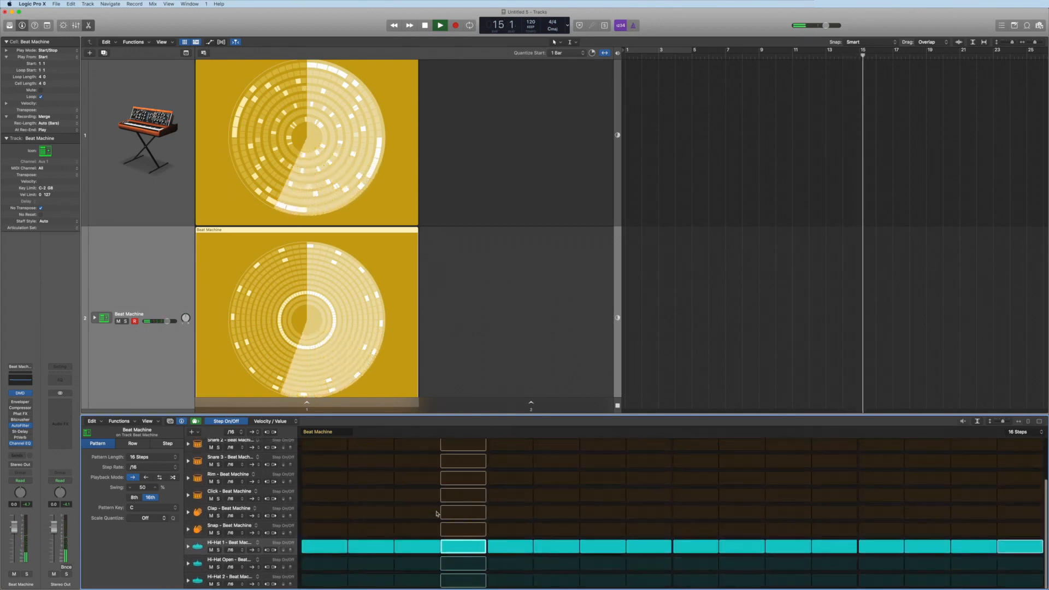
click(371, 564)
click(370, 547)
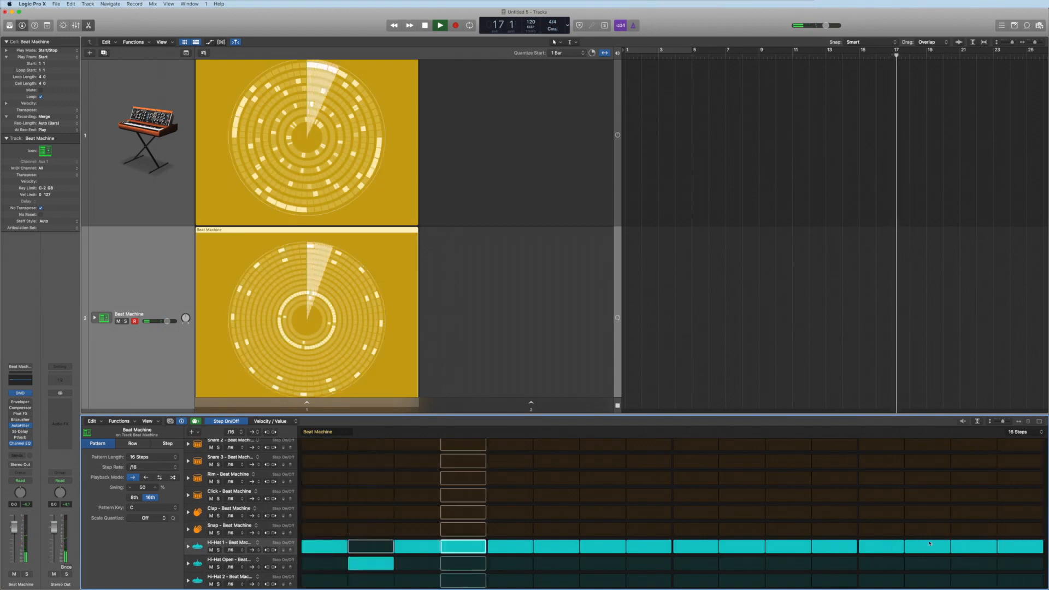
click(979, 550)
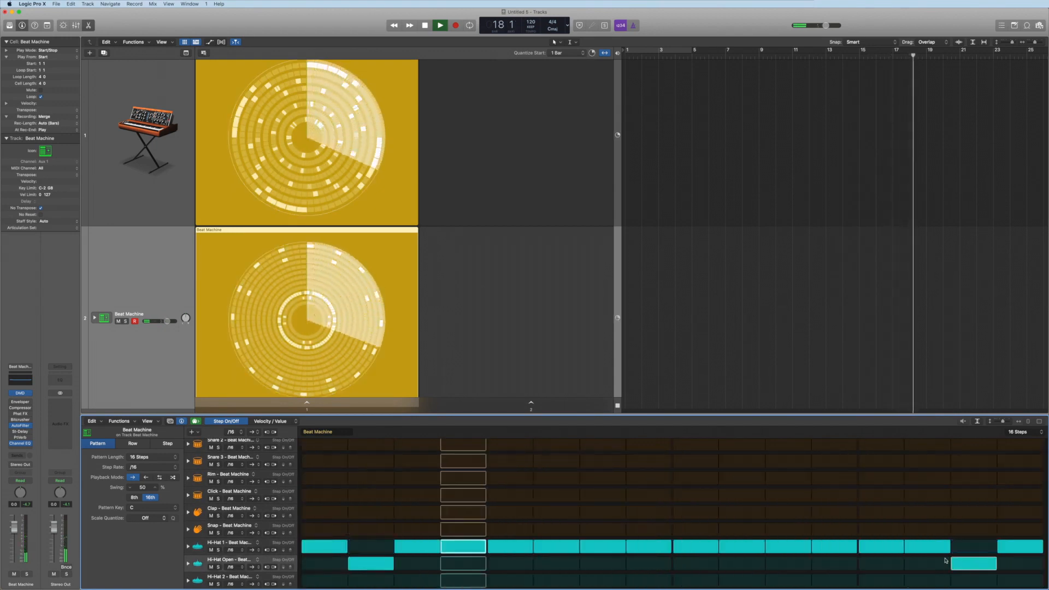
Turn on the Click row on steps 4 and 10
scroll(545, 523, up, 4)
scroll(545, 522, up, 1)
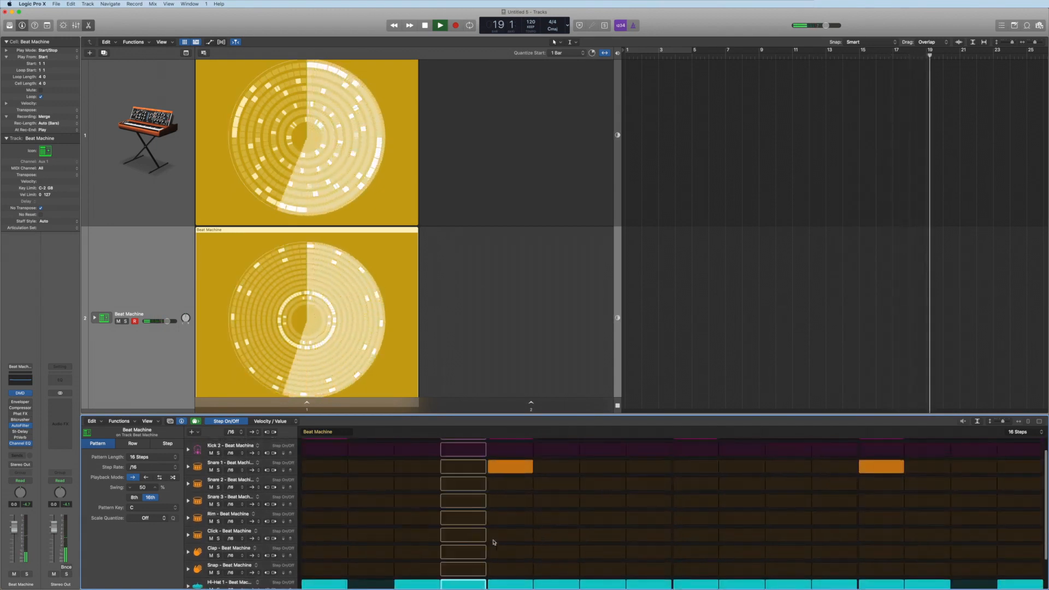
click(463, 535)
click(742, 536)
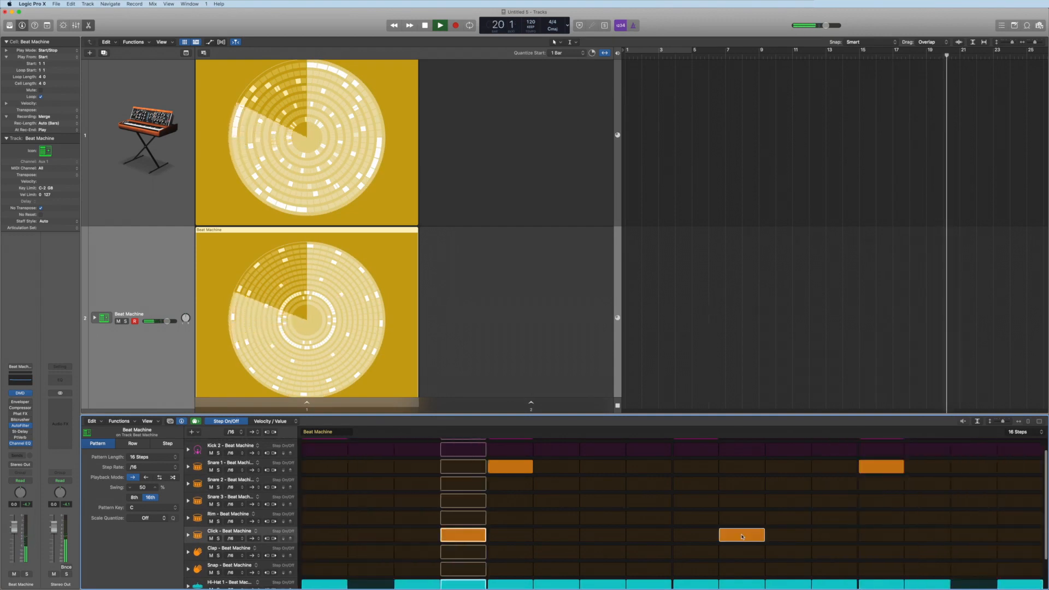
Turn on Clap on steps 5 and 13 and Snare 2 on step 2
scroll(625, 525, down, 3)
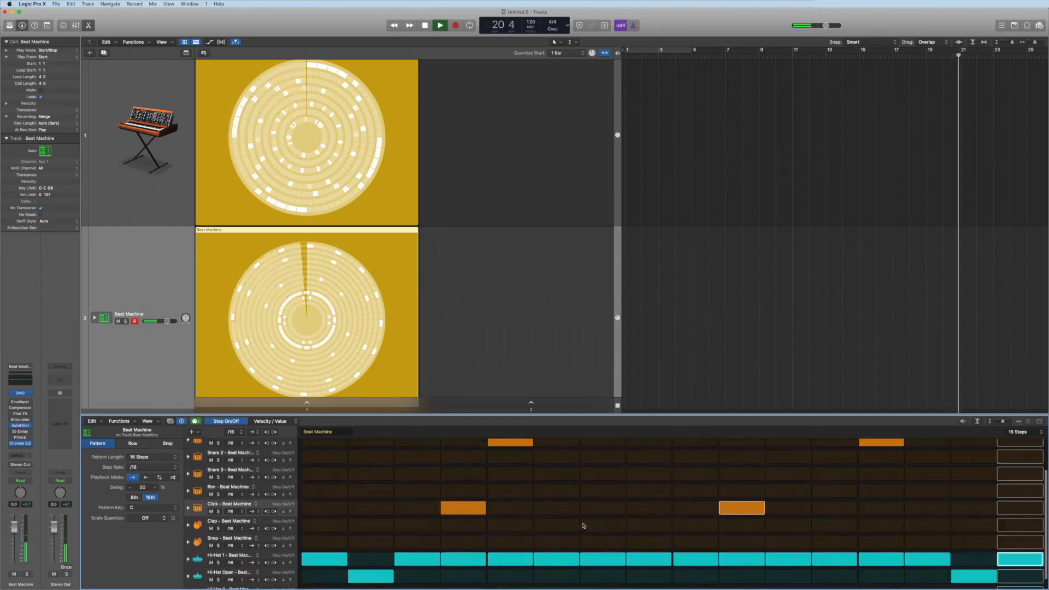
click(510, 525)
click(876, 526)
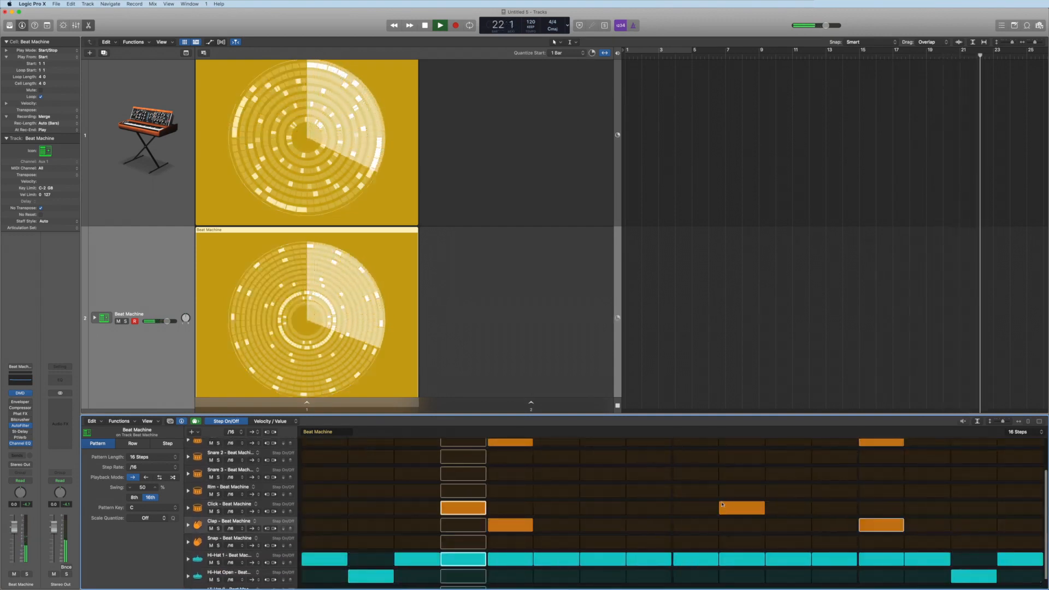
scroll(683, 488, up, 3)
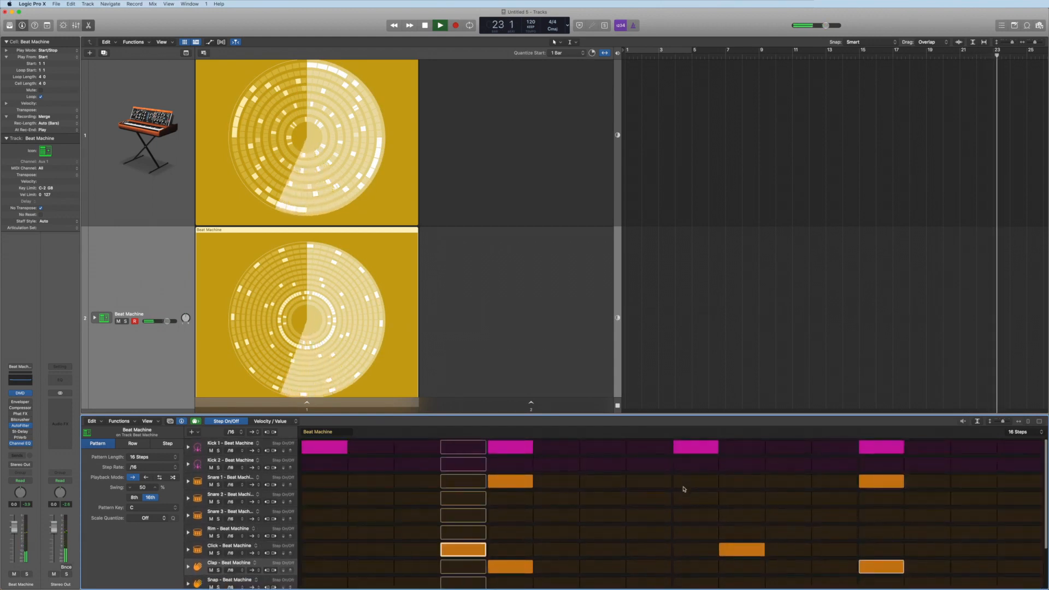
click(375, 498)
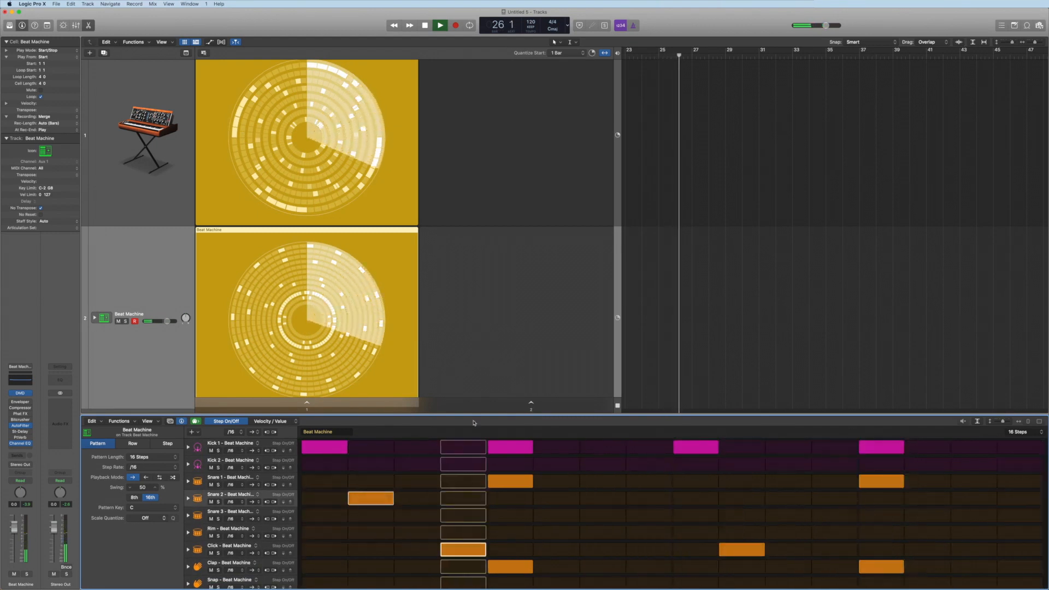
Stop the Analog Pluck cell and stop playback, returning to the start
click(307, 140)
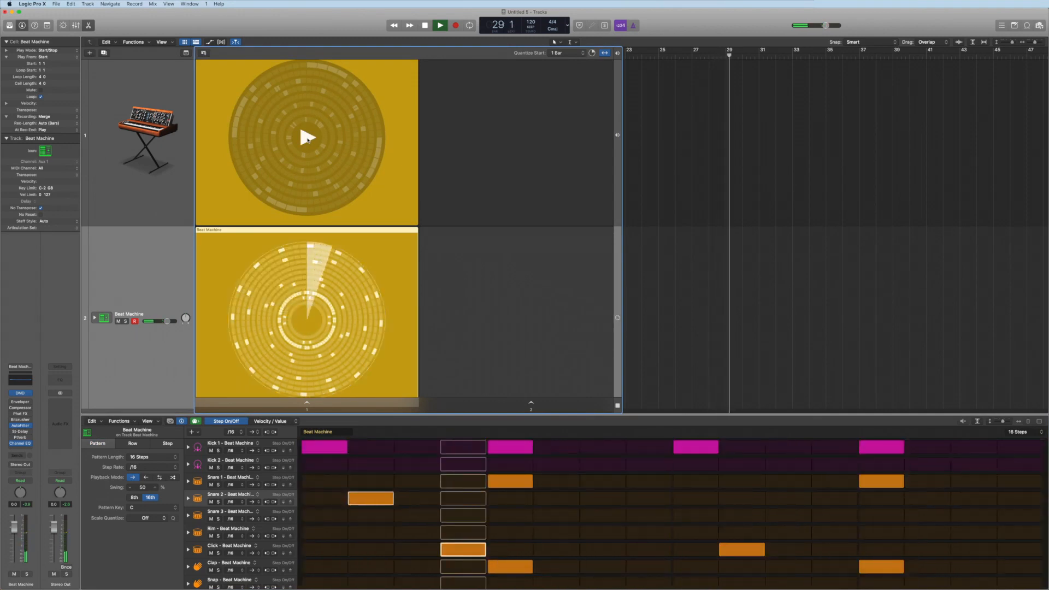
click(425, 26)
click(425, 26)
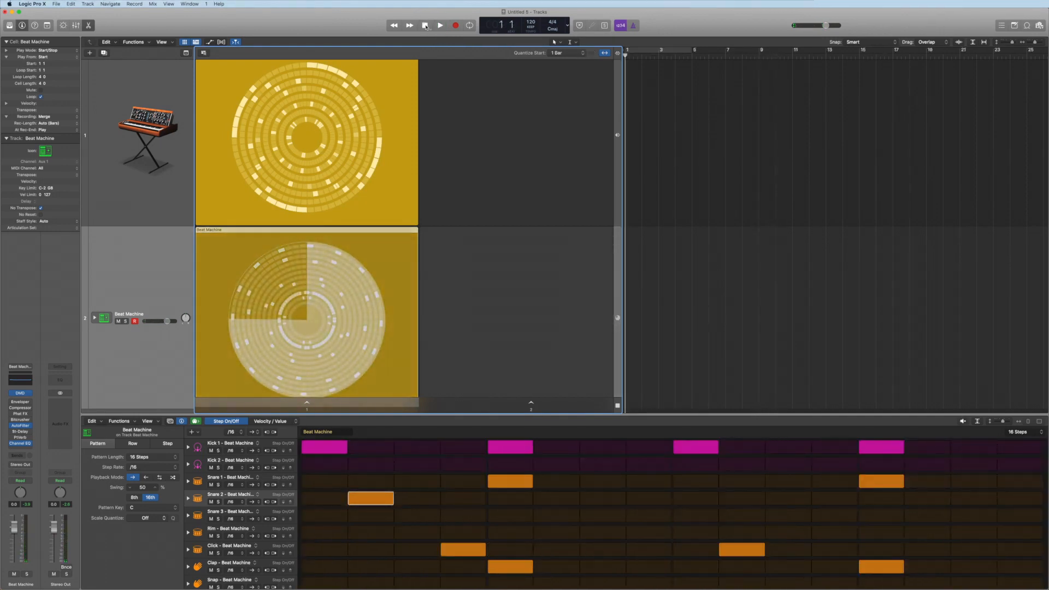